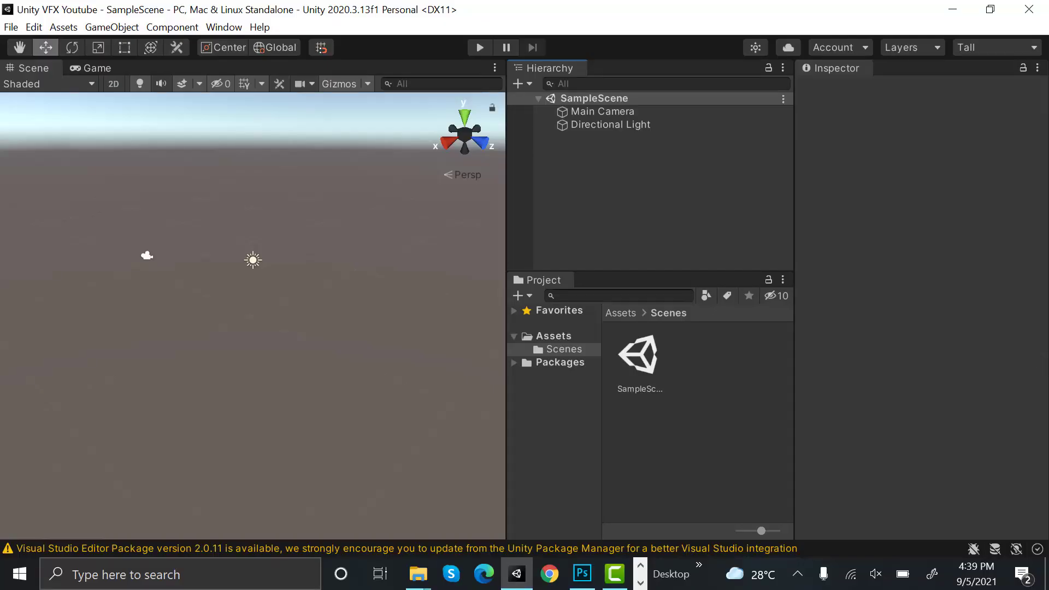
# Step: Add a new particle system to the scene and name it Tornado_PS
pyautogui.rightClick(591, 160)
pyautogui.moveTo(705, 375)
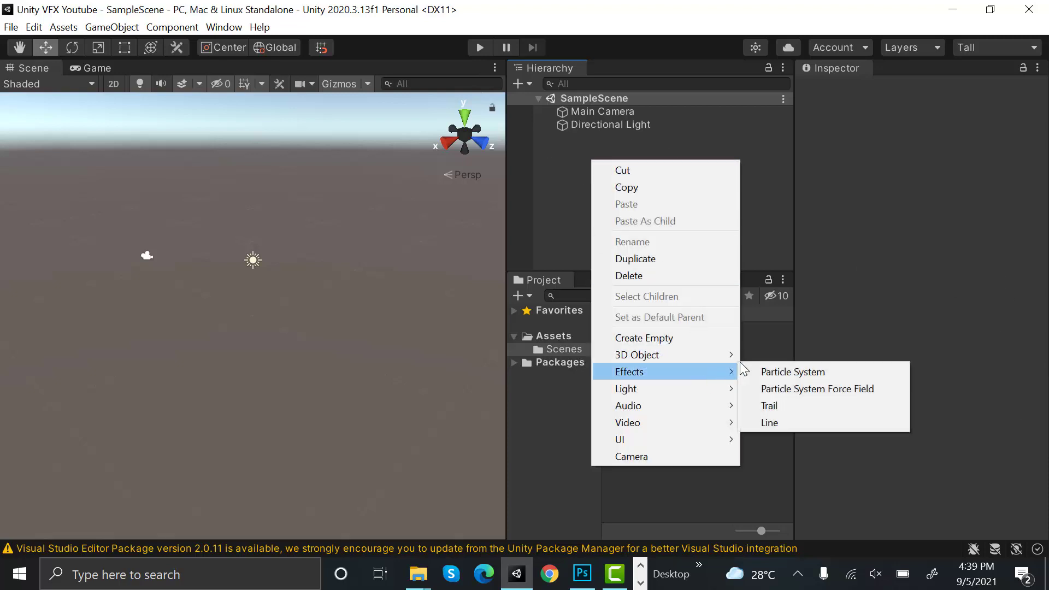
pyautogui.click(779, 374)
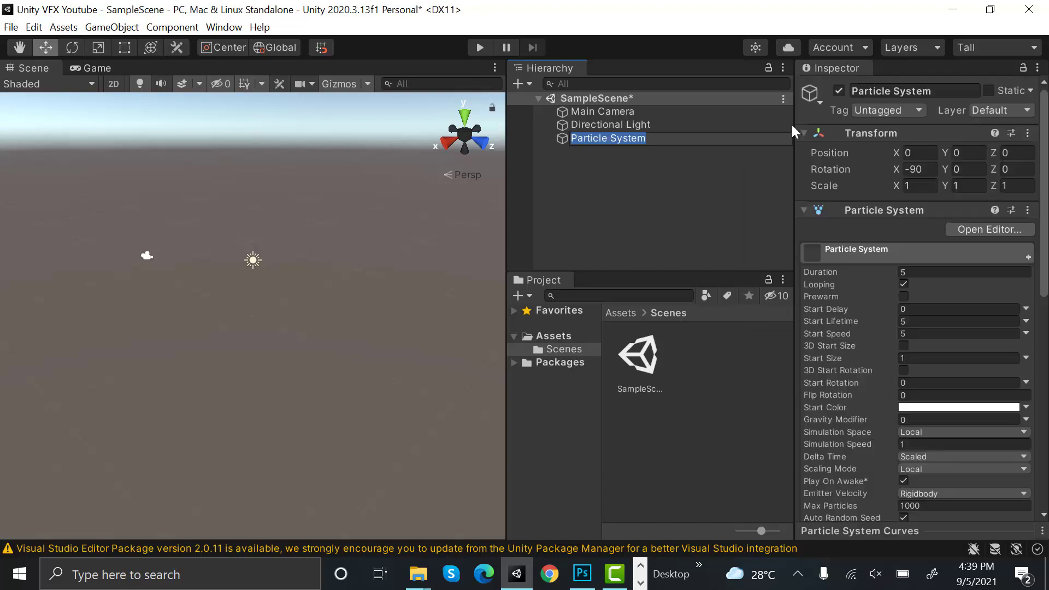
pyautogui.click(914, 92)
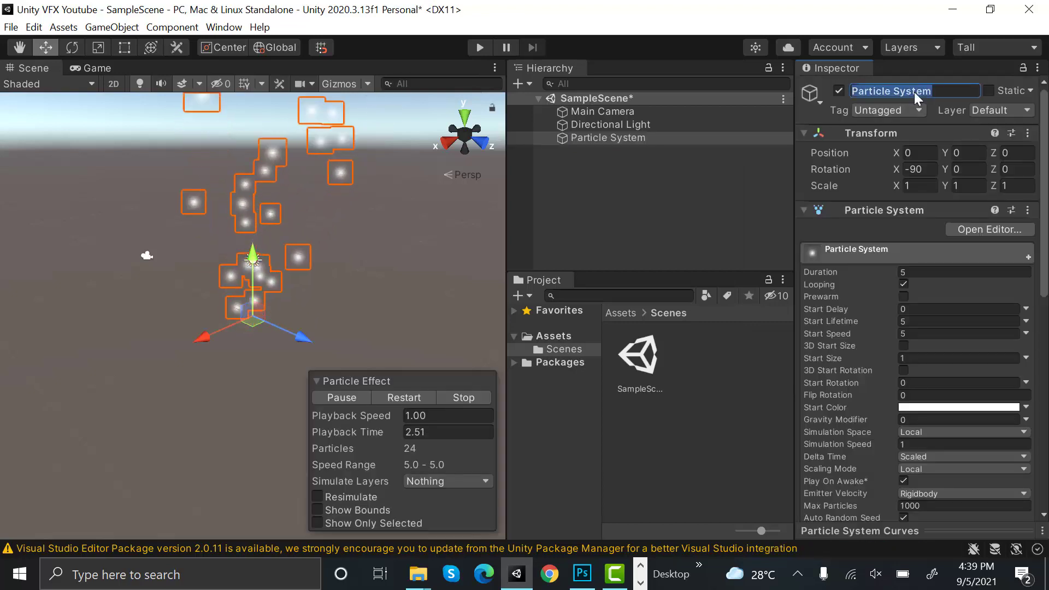
pyautogui.write('To')
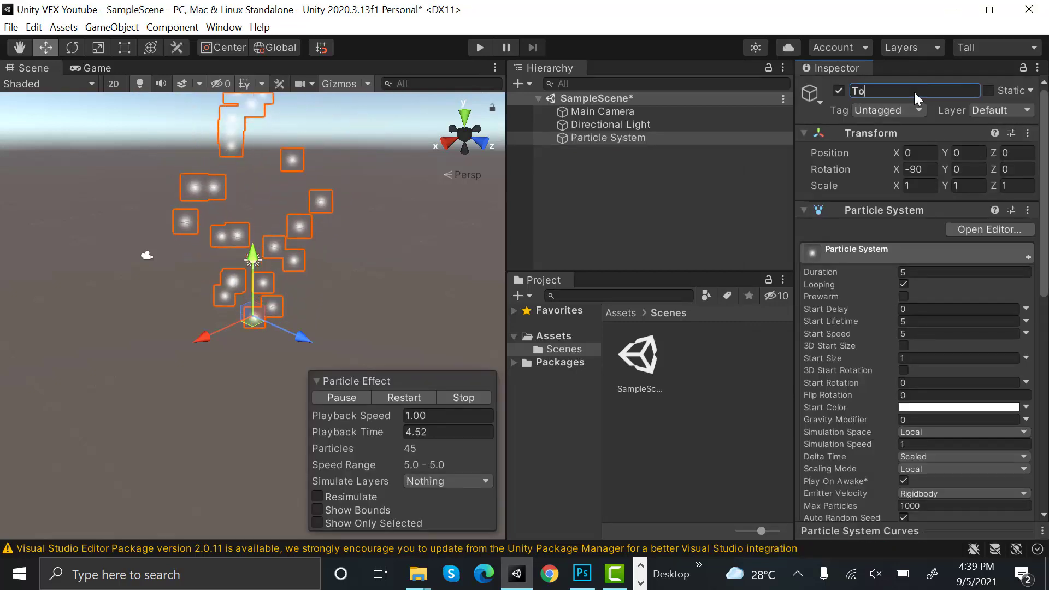
pyautogui.write('rnado_')
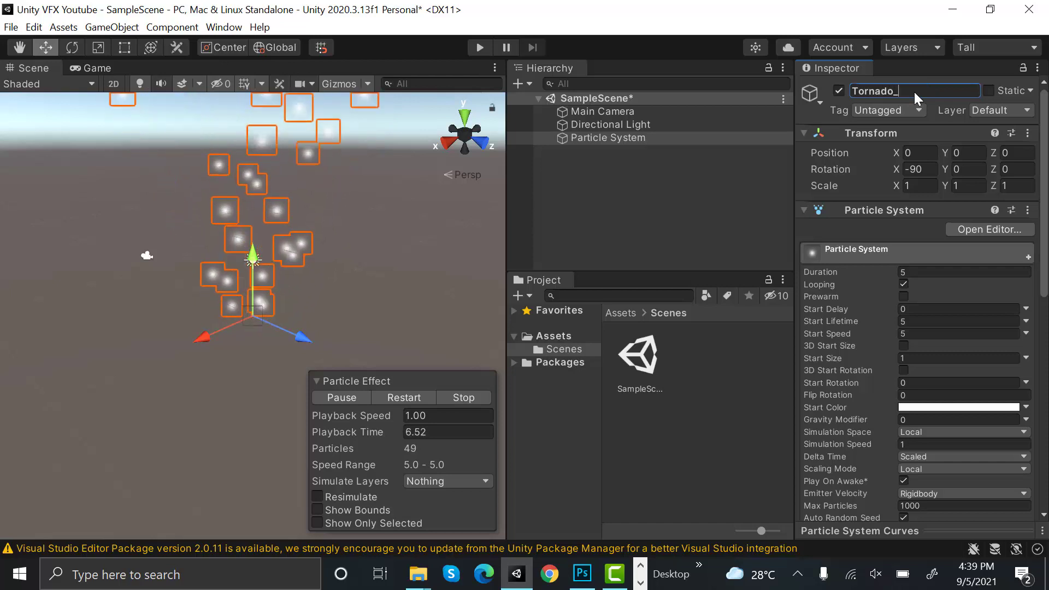
pyautogui.write('PS')
pyautogui.press('Return')
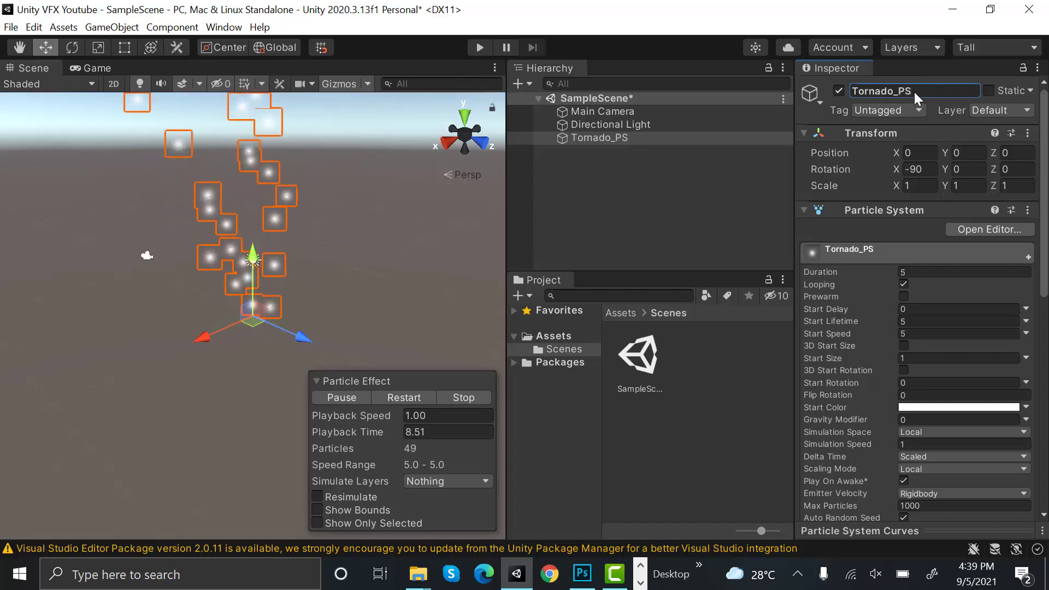
# Step: Set the Renderer module's Max Particle Size to 3
pyautogui.scroll(-15, 1004, 181)
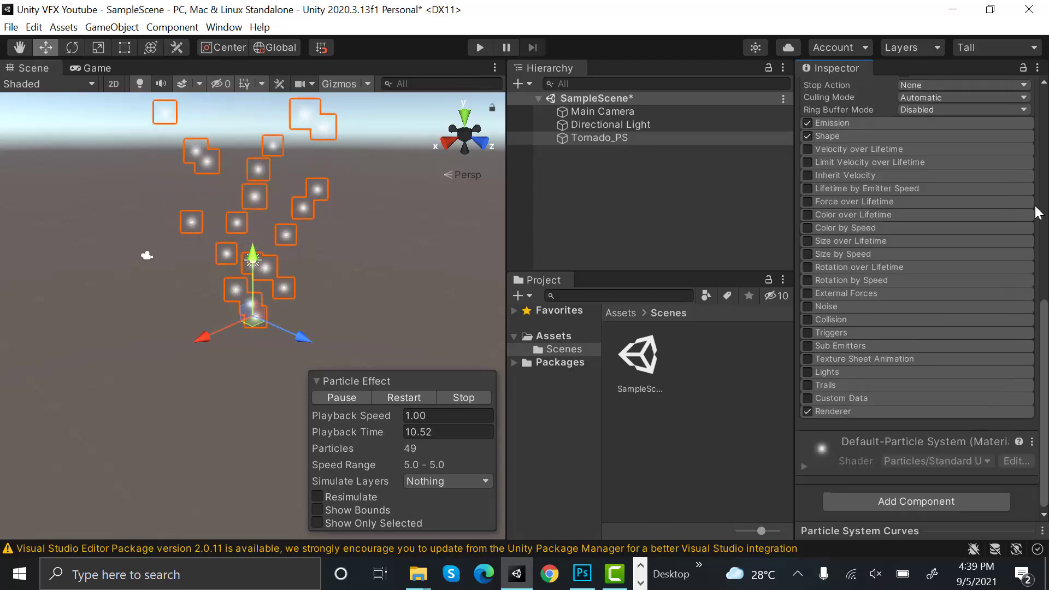
pyautogui.click(890, 414)
pyautogui.scroll(-5, 890, 413)
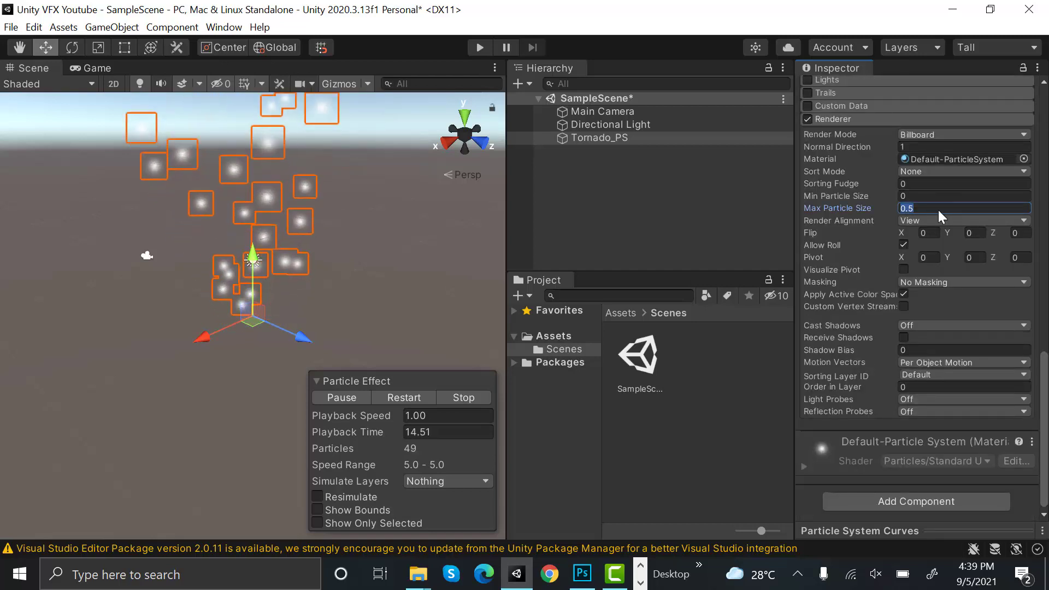
pyautogui.write('3')
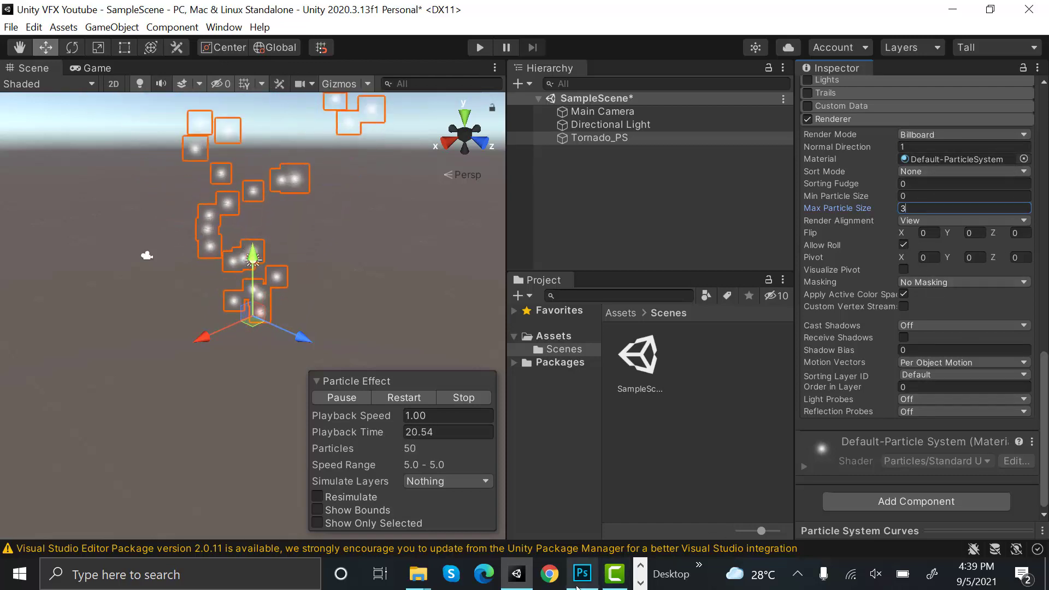
# Step: Switch to Photoshop and create a 500 × 500 px white document named Smoke
pyautogui.moveTo(583, 583)
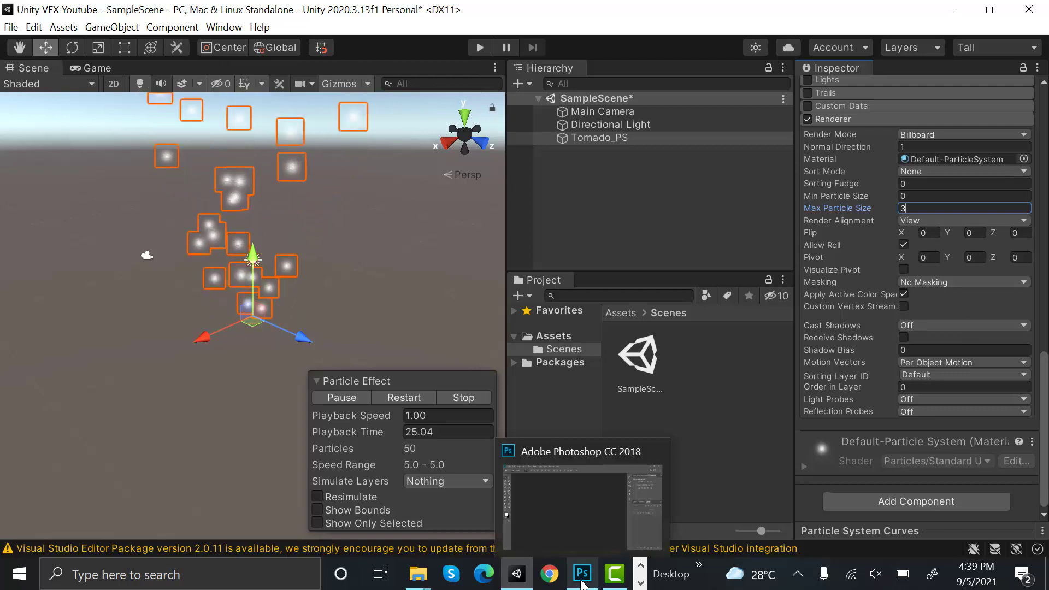
pyautogui.click(583, 583)
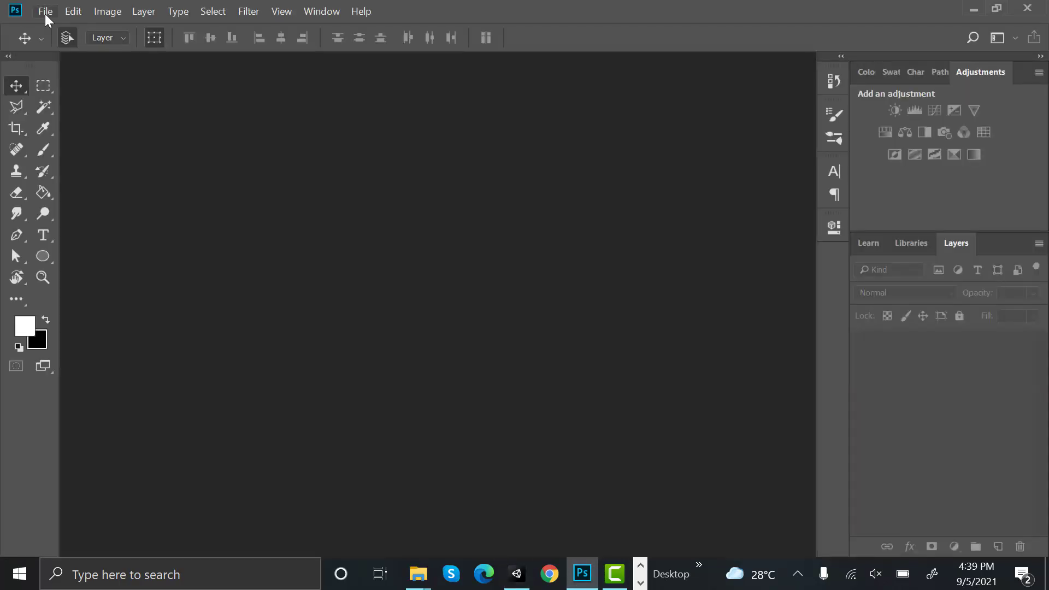
pyautogui.click(46, 11)
pyautogui.click(55, 25)
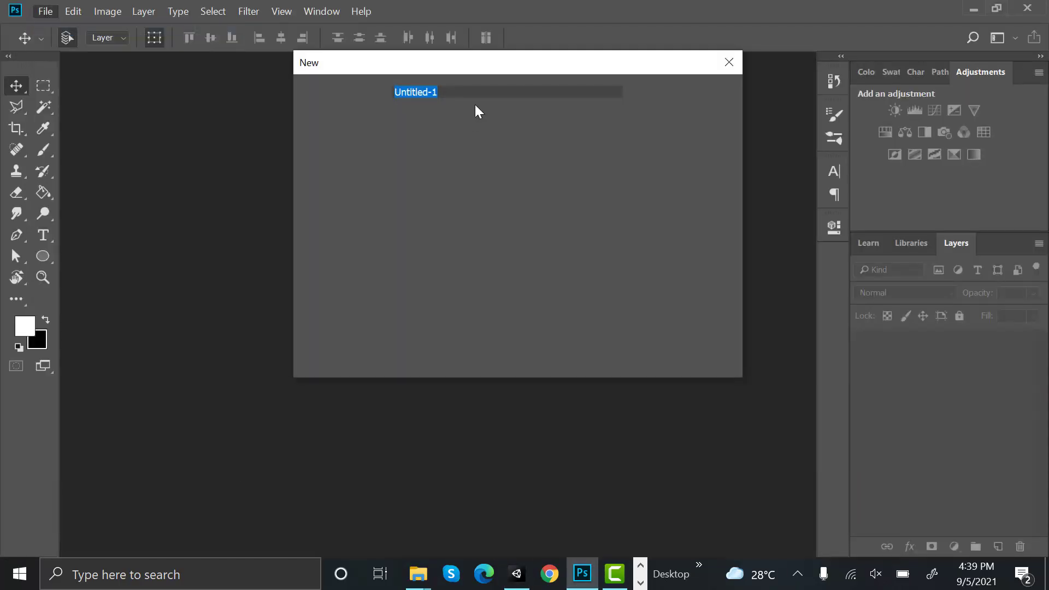
pyautogui.write('Sm')
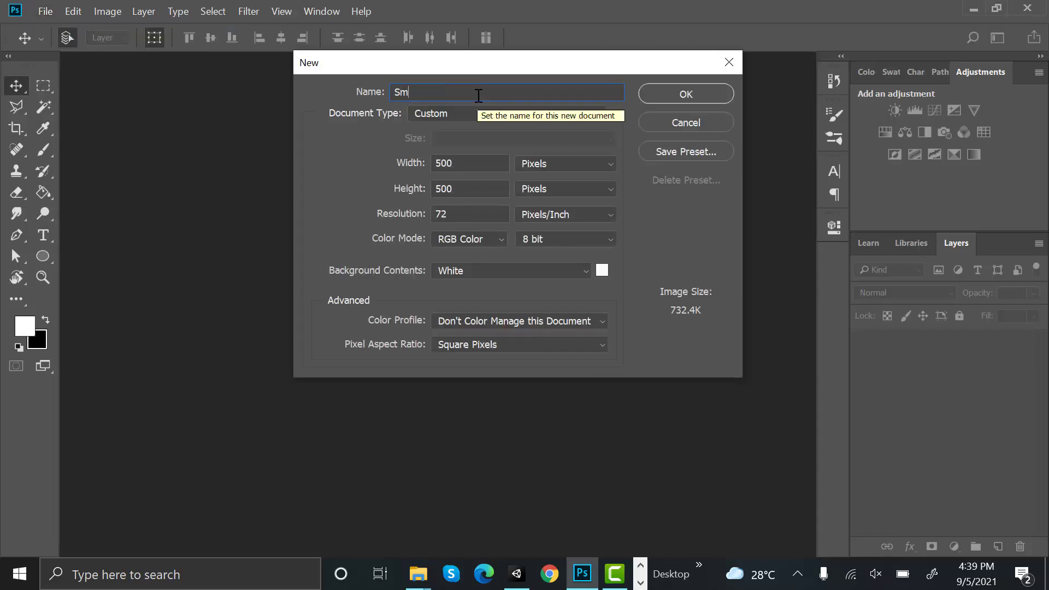
pyautogui.write('oke')
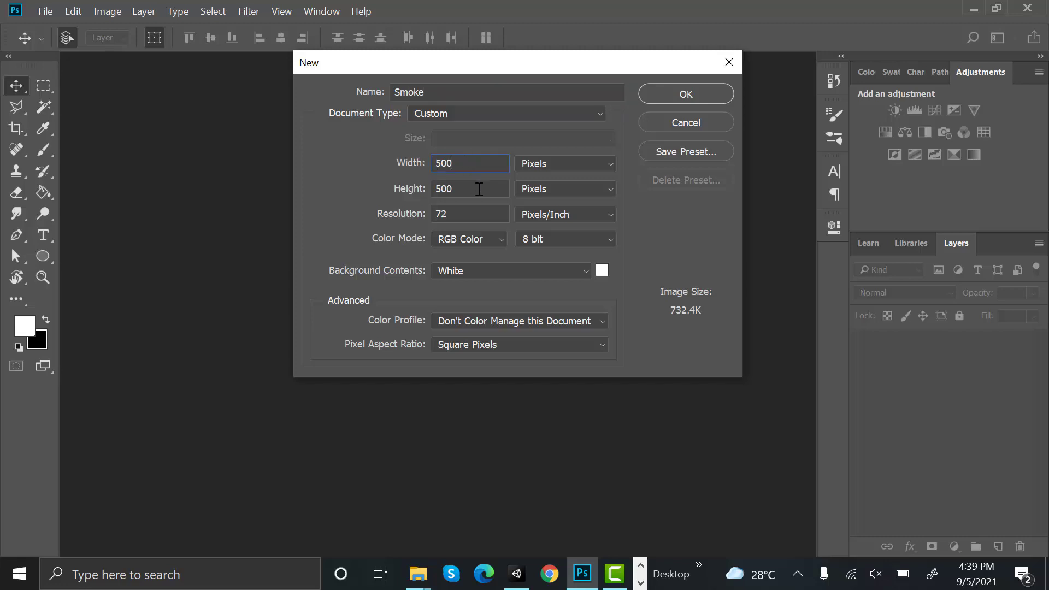
pyautogui.click(707, 95)
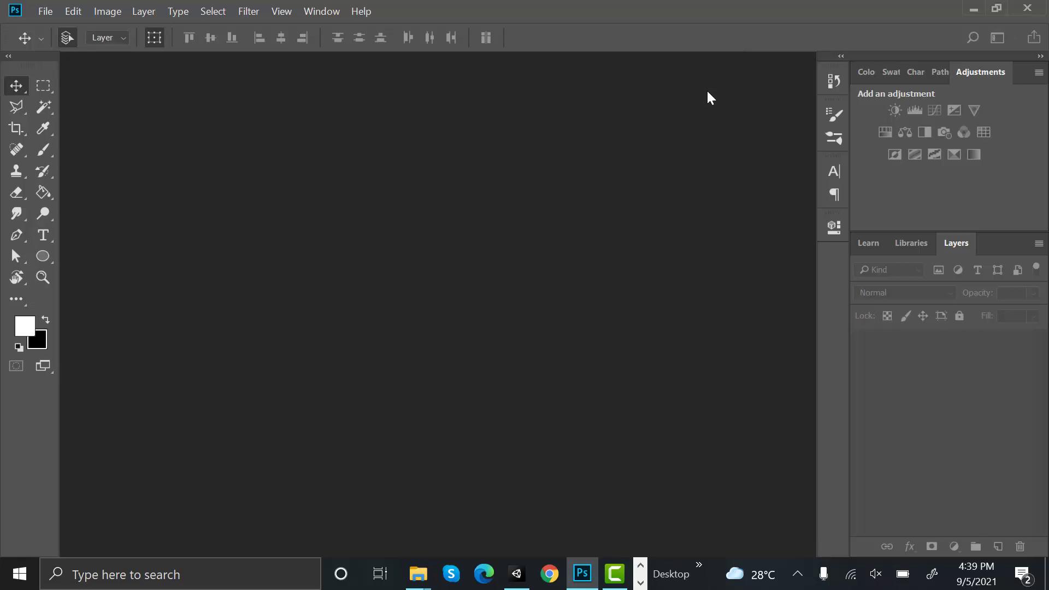
# Step: Fill the Background with black using Paint Bucket and add a new empty layer
pyautogui.click(43, 192)
pyautogui.click(46, 321)
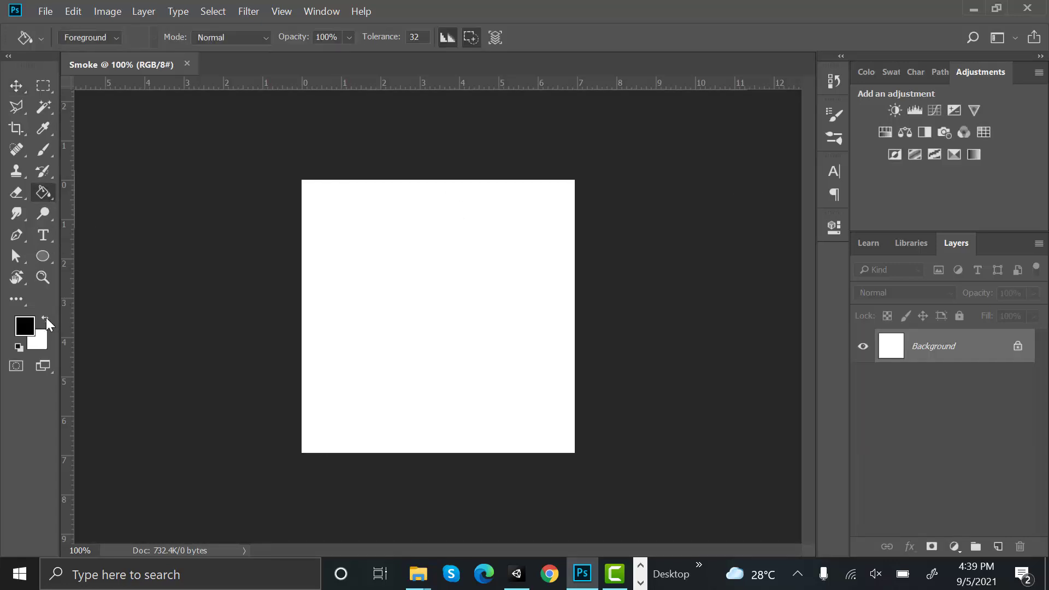
pyautogui.click(476, 252)
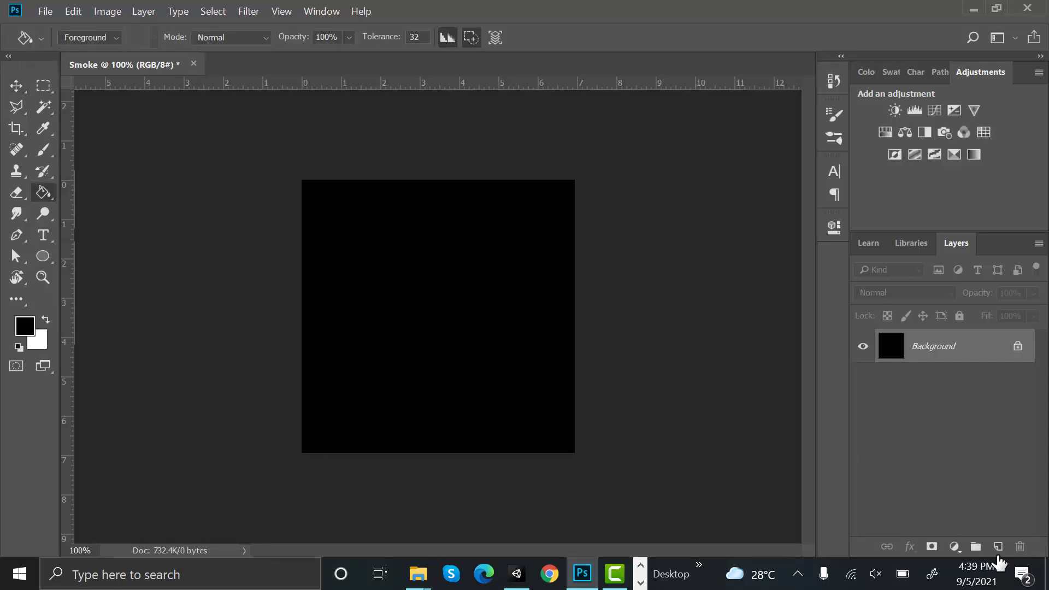
pyautogui.click(999, 547)
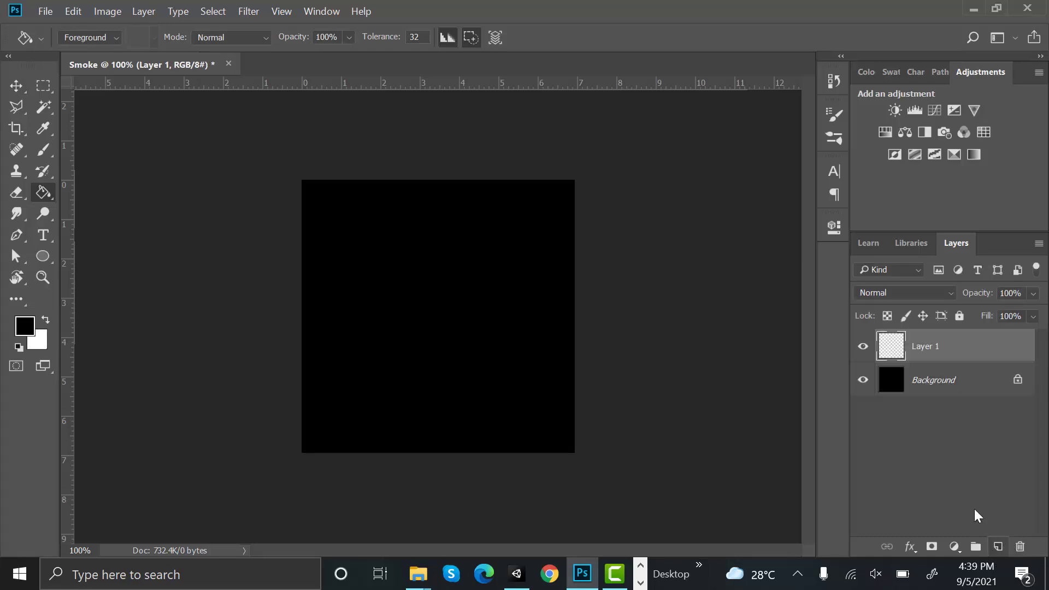
# Step: Set up a soft brush: about 149 px, 0% hardness, 20% opacity
pyautogui.click(43, 150)
pyautogui.click(87, 38)
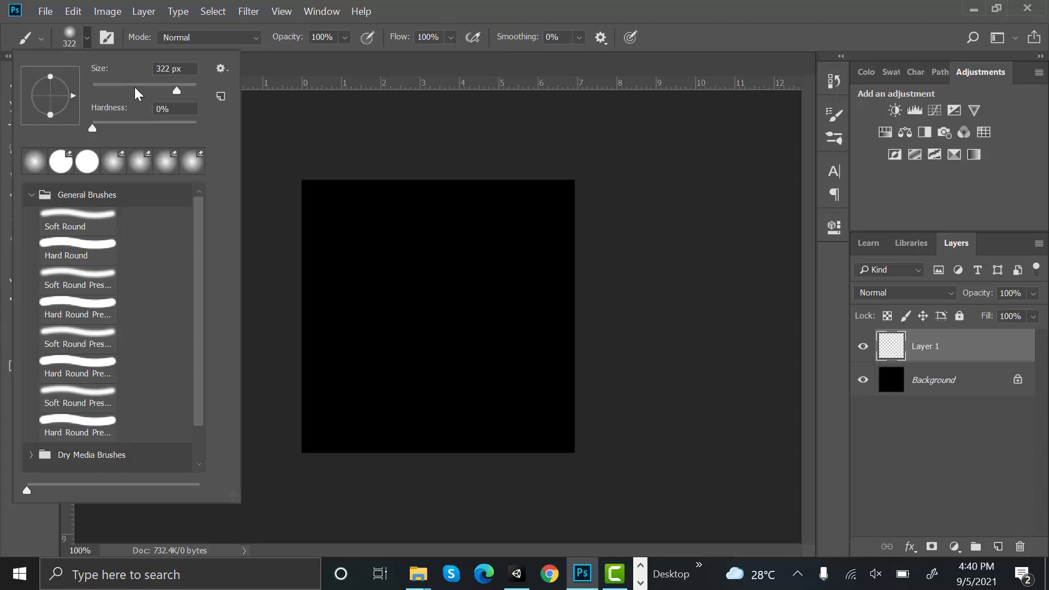
pyautogui.moveTo(134, 87)
pyautogui.mouseDown()
pyautogui.moveTo(146, 88)
pyautogui.moveTo(132, 94)
pyautogui.mouseUp()
pyautogui.click(93, 127)
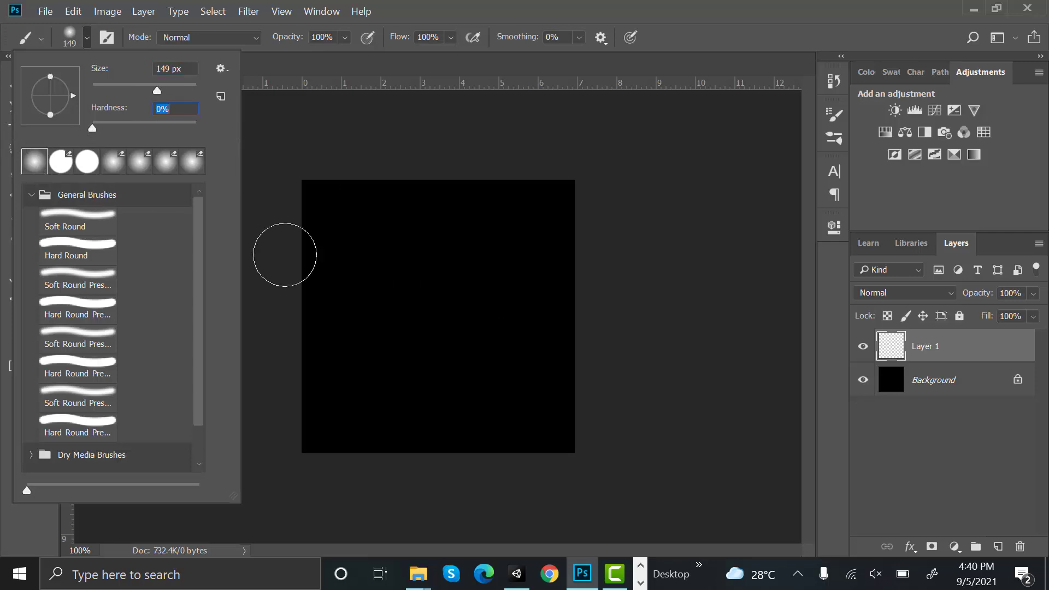
pyautogui.click(454, 228)
pyautogui.press('0')
pyautogui.press('5')
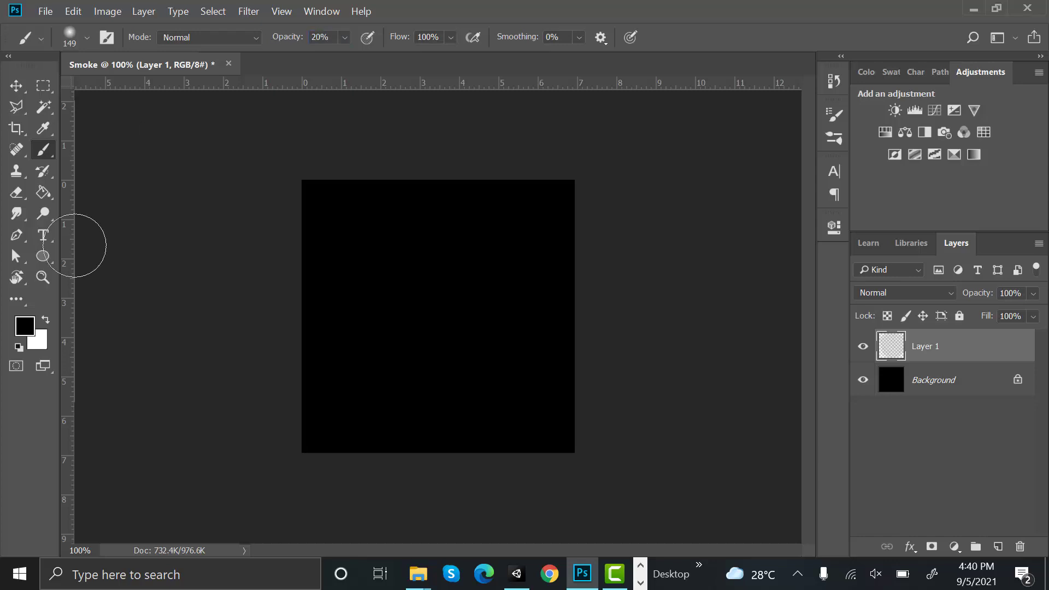
# Step: Choose white (ffffff) as the painting colour and paint a soft smoke cloud
pyautogui.click(25, 327)
pyautogui.write('ffffff')
pyautogui.click(944, 110)
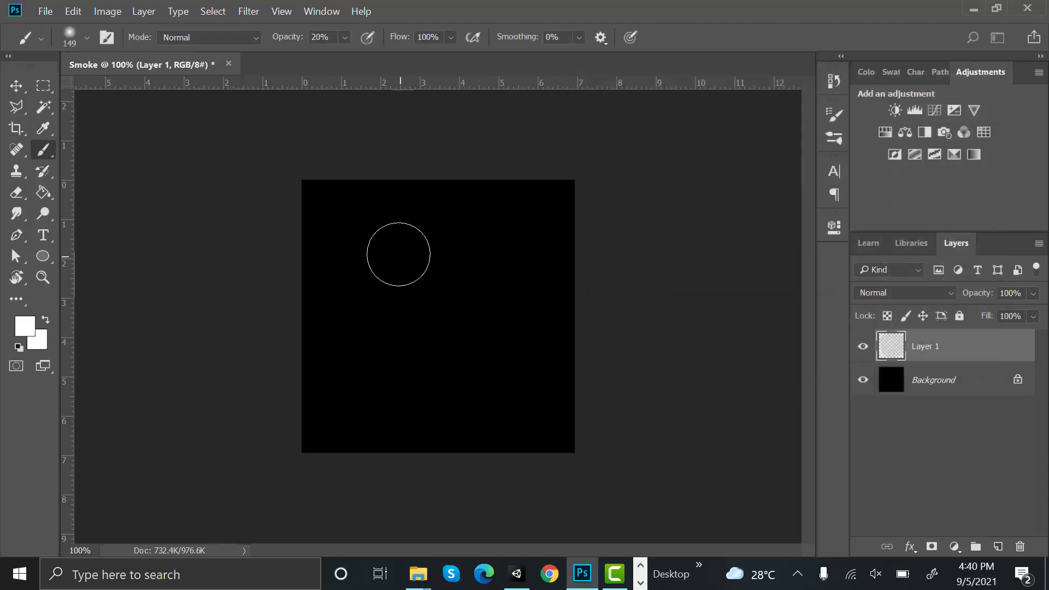
pyautogui.moveTo(388, 236)
pyautogui.mouseDown()
pyautogui.moveTo(500, 244)
pyautogui.moveTo(504, 264)
pyautogui.moveTo(386, 309)
pyautogui.moveTo(468, 346)
pyautogui.moveTo(494, 371)
pyautogui.moveTo(501, 314)
pyautogui.moveTo(510, 383)
pyautogui.moveTo(482, 397)
pyautogui.moveTo(373, 401)
pyautogui.moveTo(360, 308)
pyautogui.moveTo(409, 241)
pyautogui.moveTo(494, 255)
pyautogui.moveTo(416, 298)
pyautogui.moveTo(407, 326)
pyautogui.moveTo(449, 358)
pyautogui.moveTo(478, 301)
pyautogui.moveTo(418, 255)
pyautogui.mouseUp()
# Step: Thin the upper-middle smoke with the Eraser and hide the black Background layer
pyautogui.rightClick(17, 193)
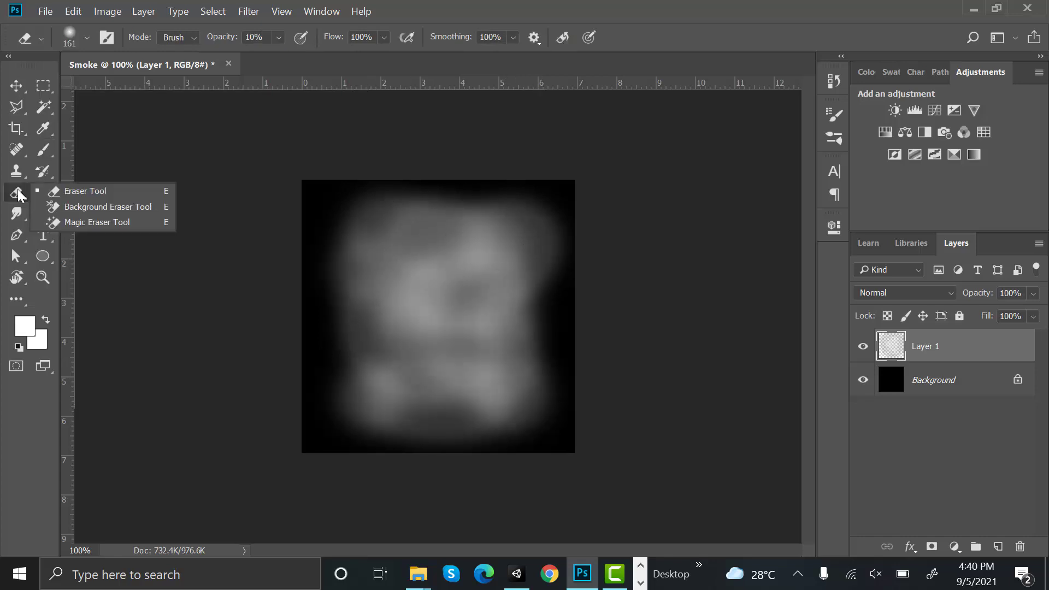
pyautogui.click(66, 192)
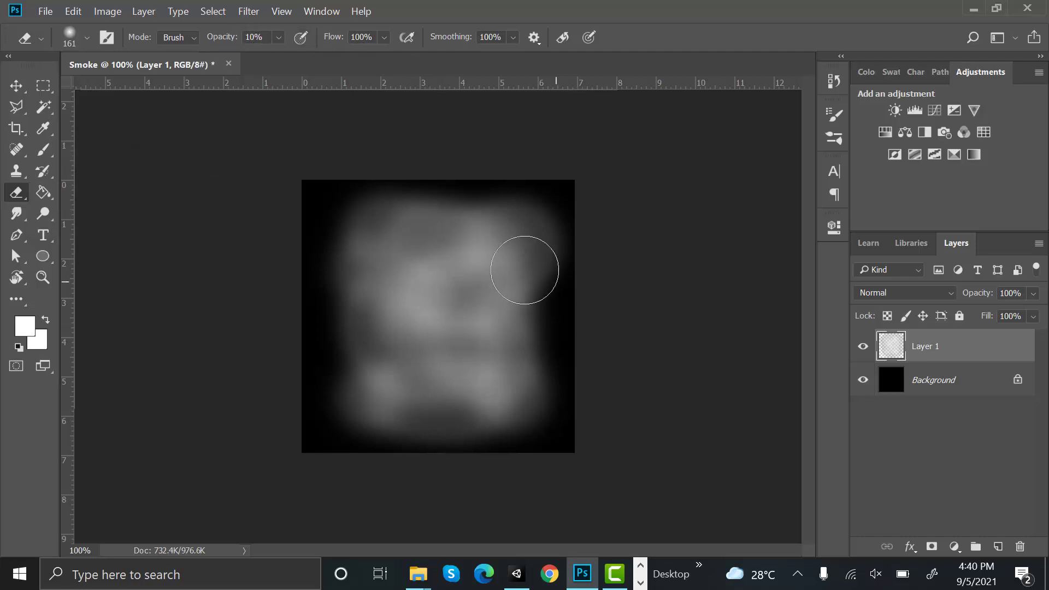
pyautogui.moveTo(499, 248)
pyautogui.mouseDown()
pyautogui.moveTo(360, 261)
pyautogui.moveTo(428, 309)
pyautogui.moveTo(475, 384)
pyautogui.moveTo(505, 281)
pyautogui.moveTo(526, 265)
pyautogui.moveTo(381, 229)
pyautogui.moveTo(383, 327)
pyautogui.moveTo(422, 343)
pyautogui.moveTo(505, 300)
pyautogui.moveTo(441, 242)
pyautogui.moveTo(487, 315)
pyautogui.moveTo(372, 337)
pyautogui.mouseUp()
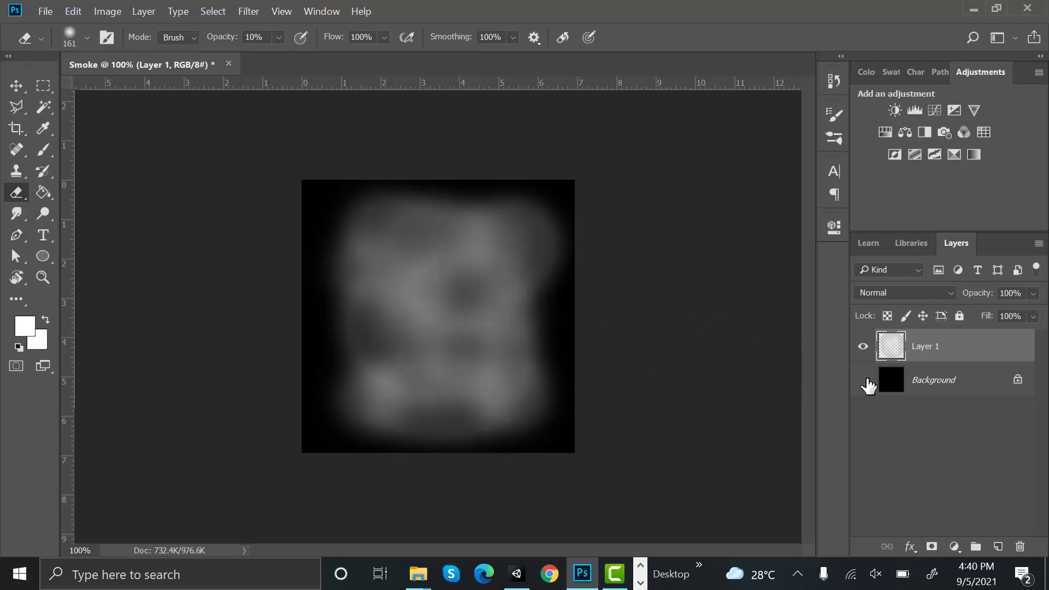
pyautogui.click(864, 380)
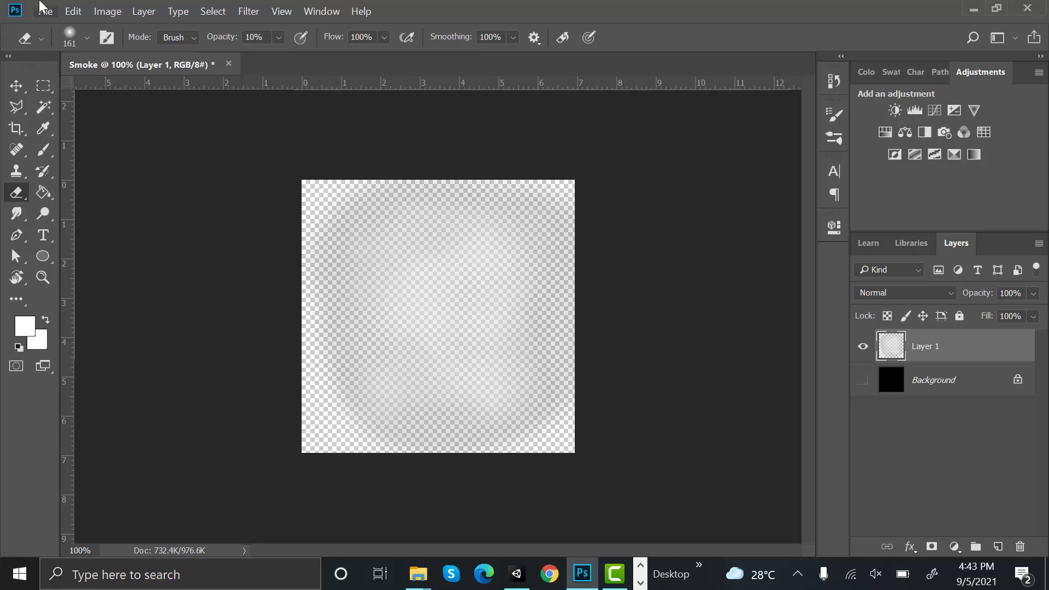
# Step: Save the Smoke image as a PNG, accepting the medium file size compression
pyautogui.click(44, 10)
pyautogui.click(180, 188)
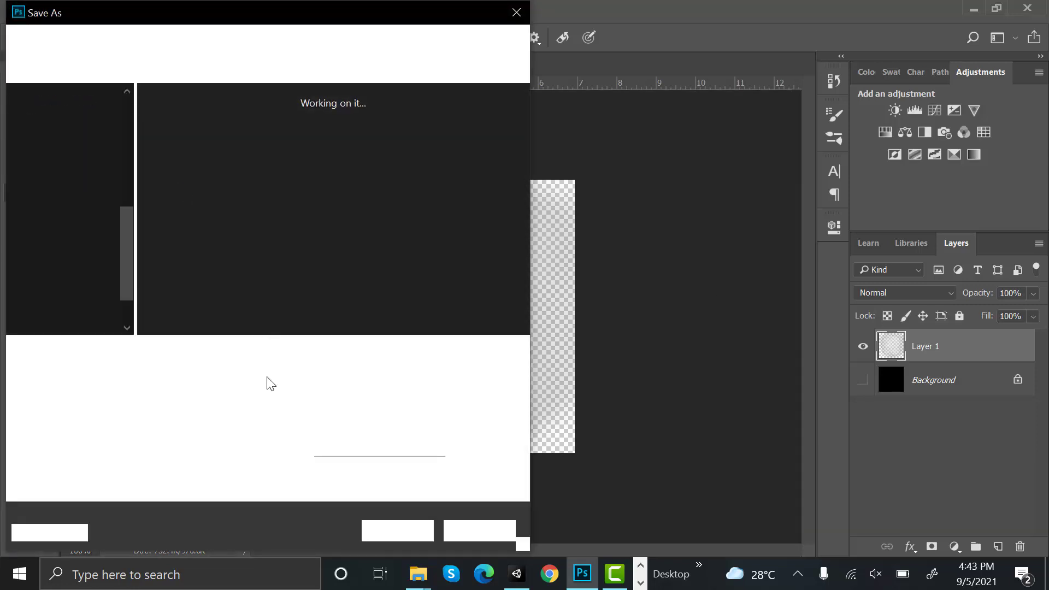
pyautogui.click(265, 376)
pyautogui.click(258, 301)
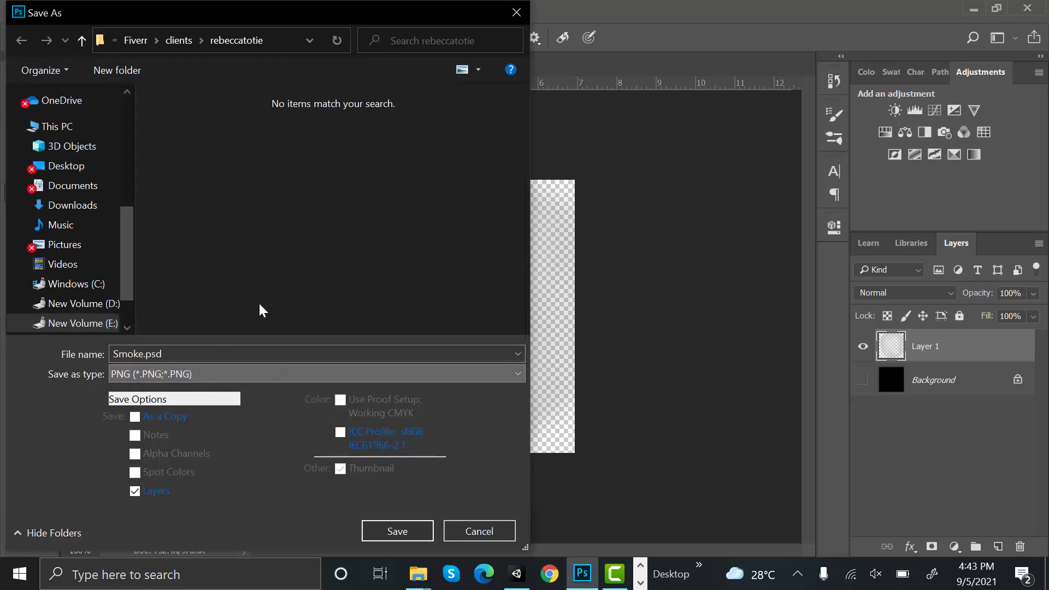
pyautogui.click(398, 531)
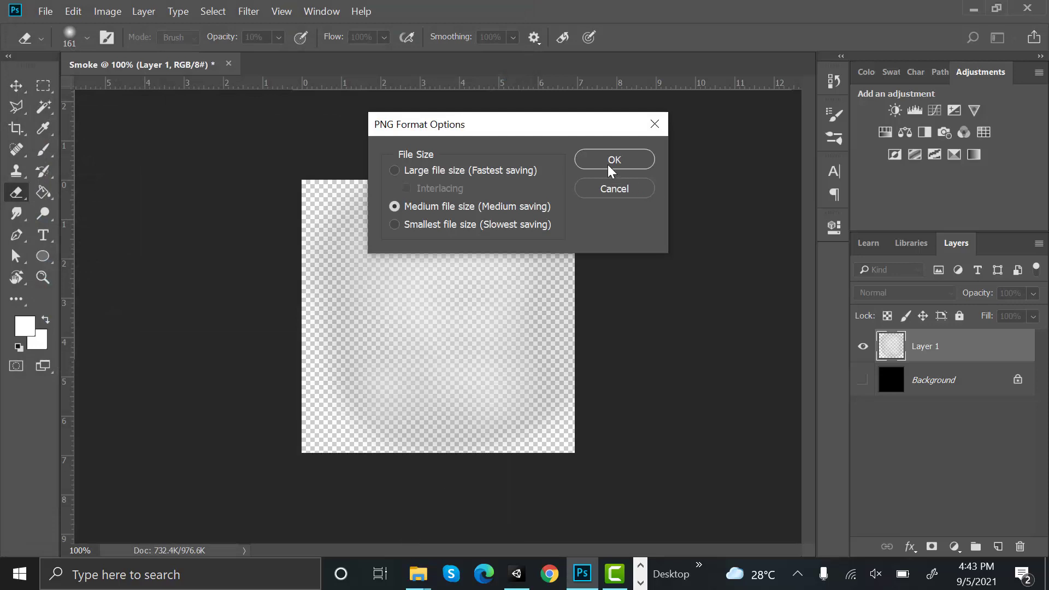
pyautogui.click(607, 165)
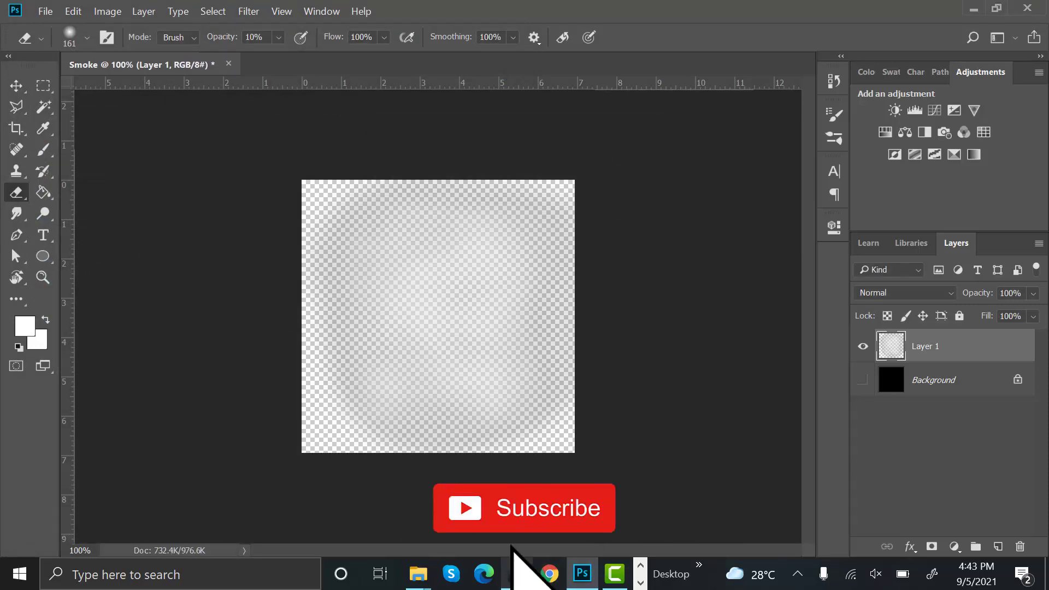
# Step: Back in Unity, create a folder named Materials in Assets and open it
pyautogui.hotkey('alt', 'Tab')
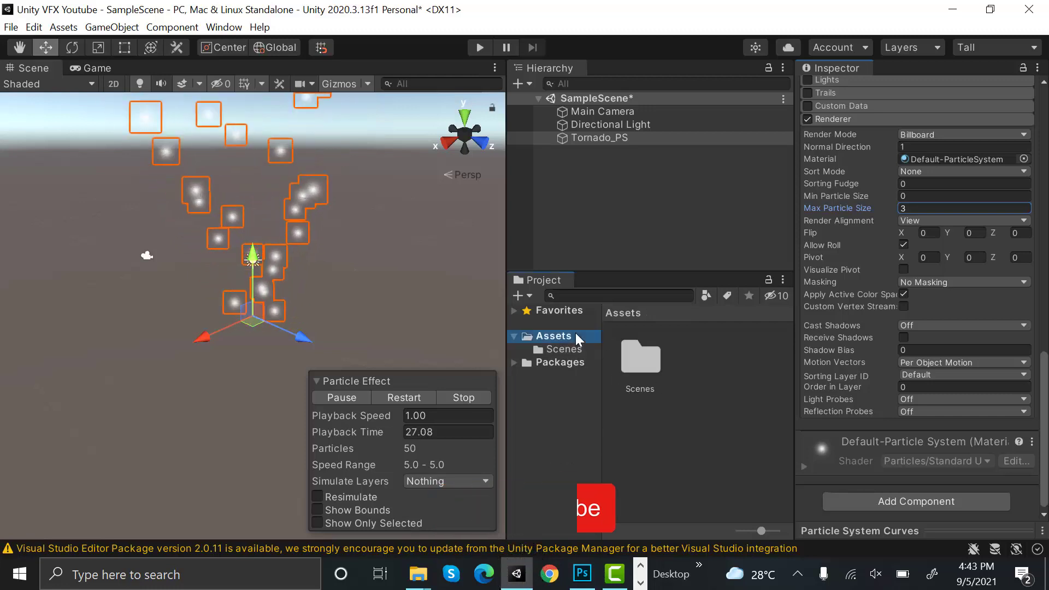
pyautogui.rightClick(708, 424)
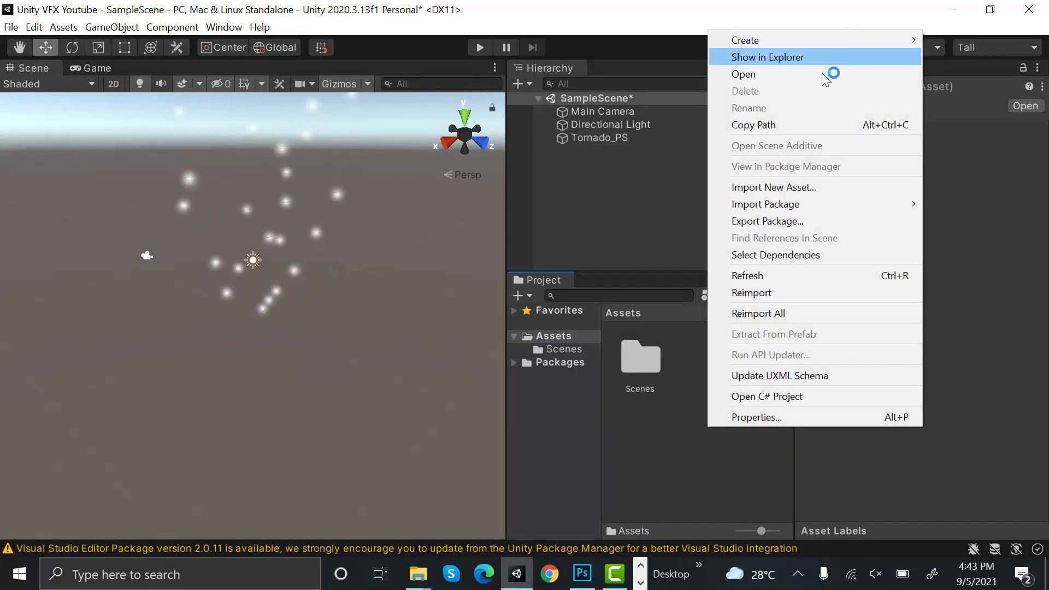
pyautogui.moveTo(836, 38)
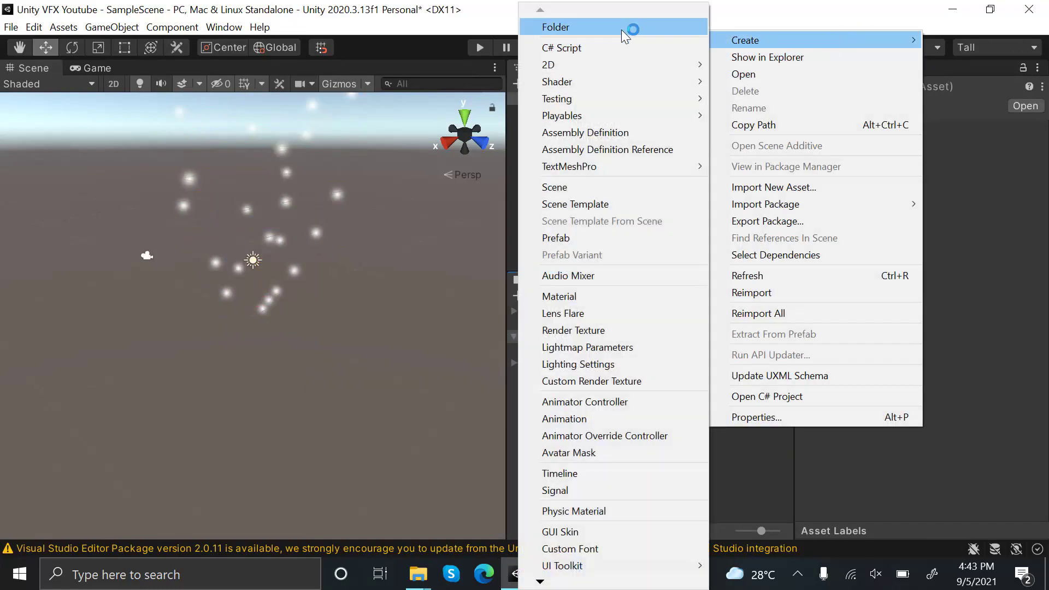
pyautogui.click(621, 29)
pyautogui.write('Materi')
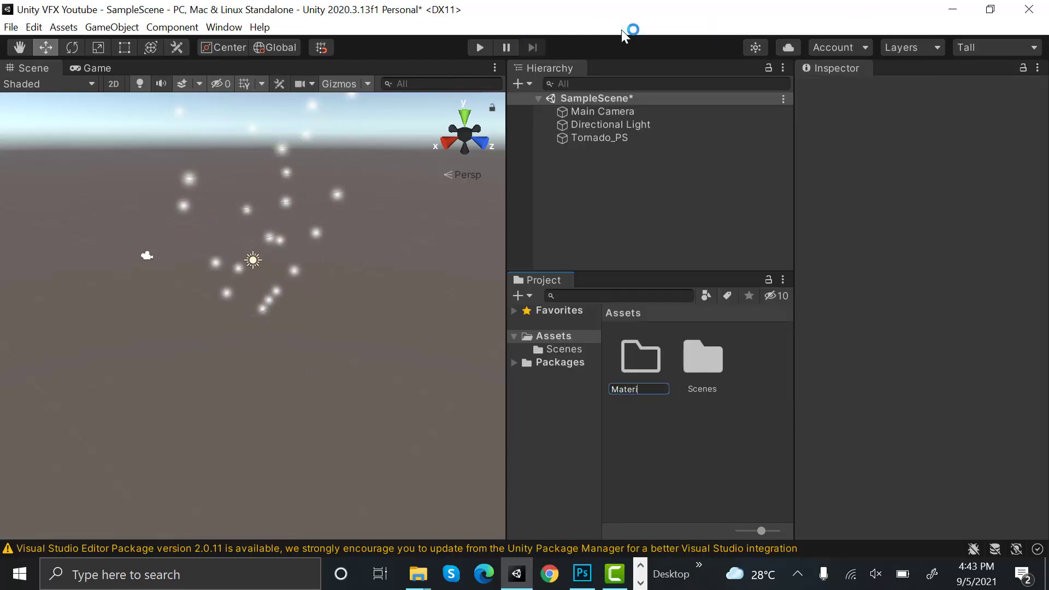
pyautogui.write('als')
pyautogui.press('Return')
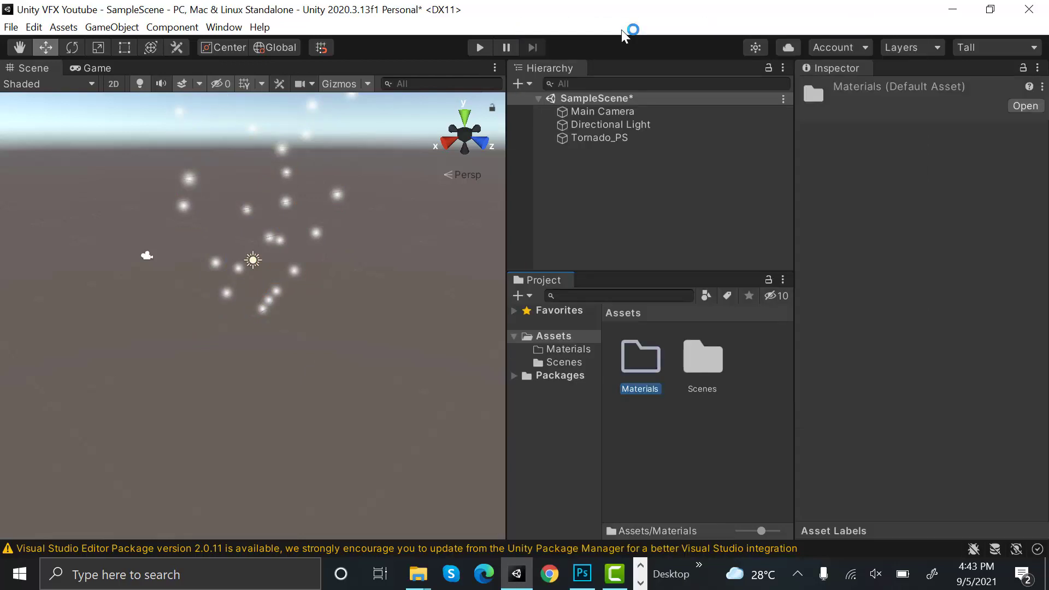
pyautogui.doubleClick(640, 364)
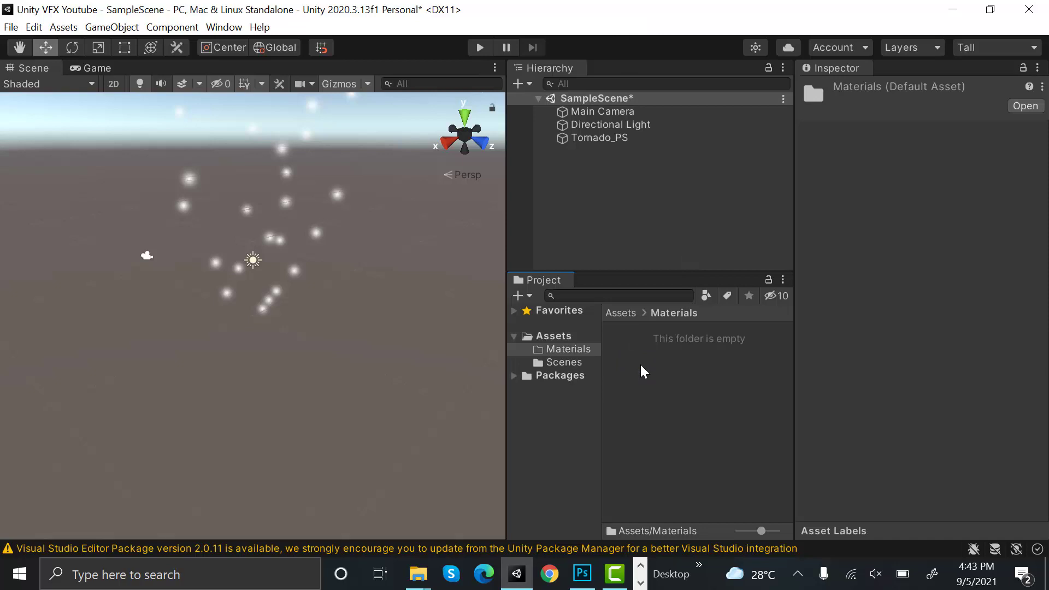
# Step: Create a new material named Smoke_Mat in the Materials folder
pyautogui.rightClick(671, 372)
pyautogui.moveTo(786, 166)
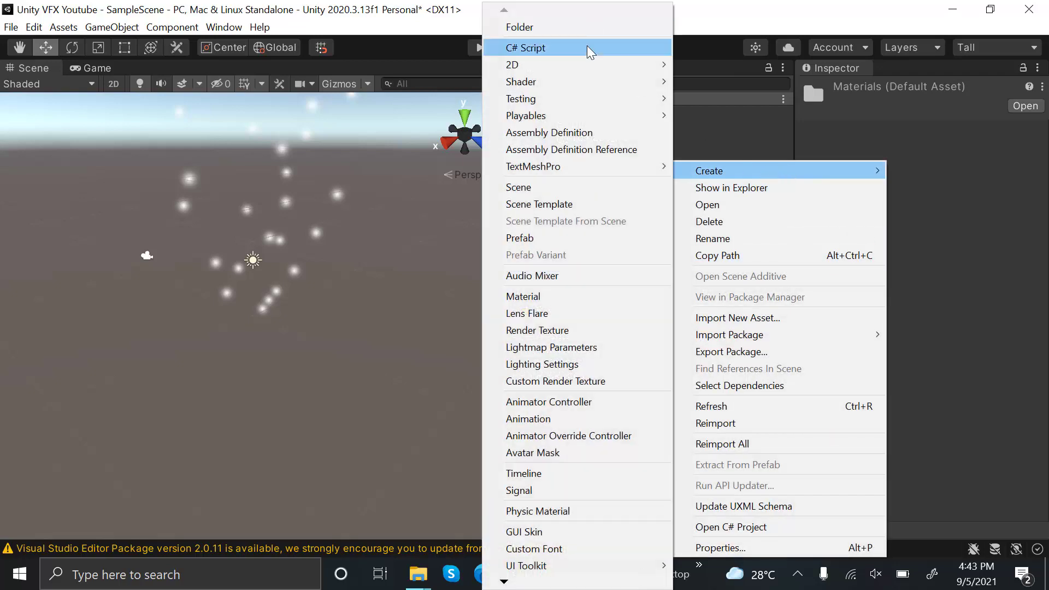
pyautogui.click(569, 297)
pyautogui.write('Smoke_Mat')
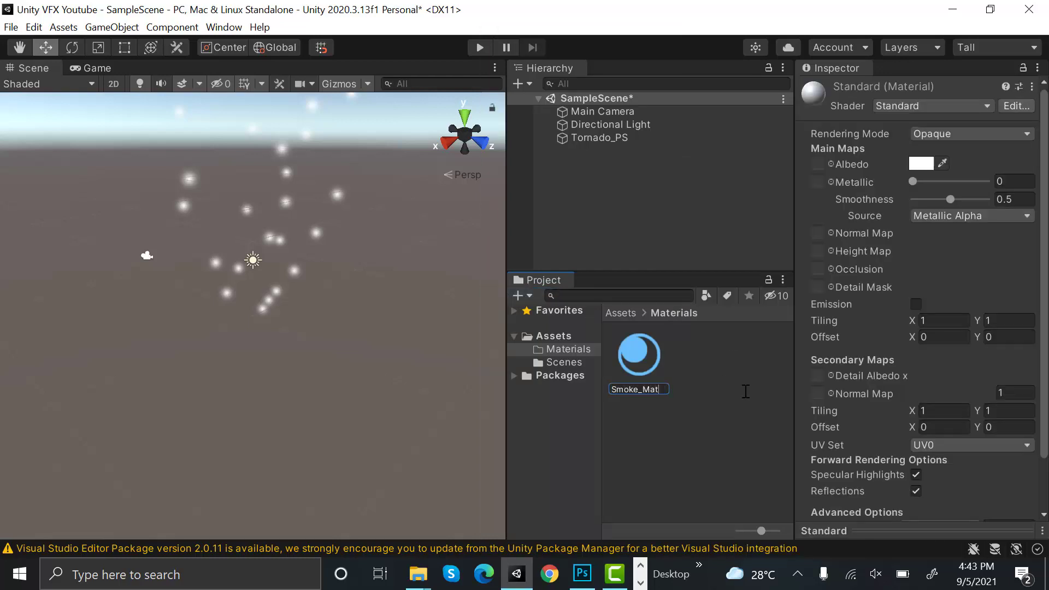
pyautogui.press('Return')
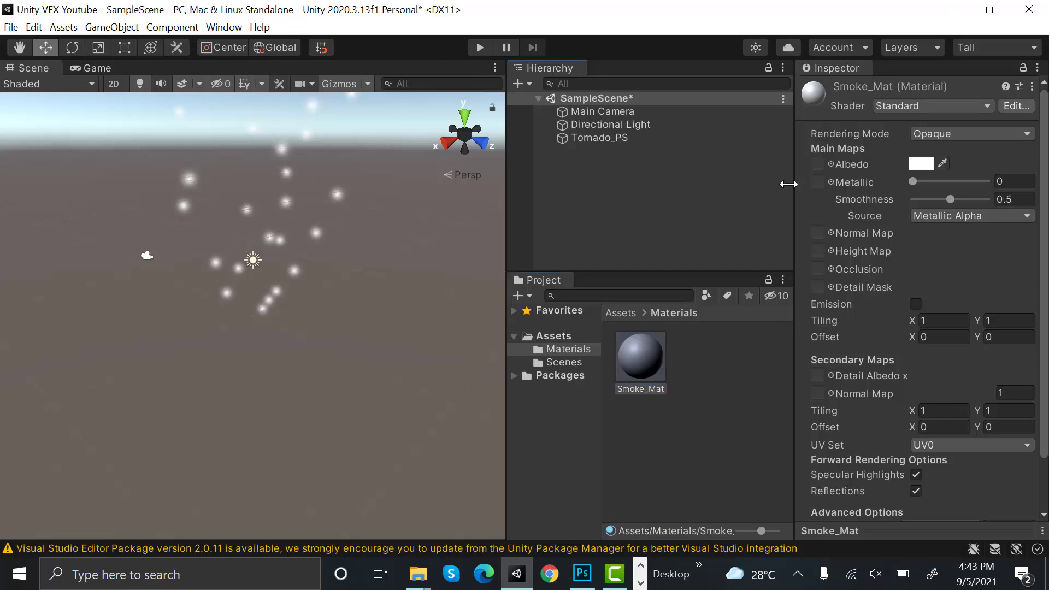
# Step: Set Smoke_Mat's shader to Legacy Shaders > Particles > Alpha Blended
pyautogui.moveTo(790, 183); pyautogui.dragTo(769, 183)
pyautogui.click(918, 105)
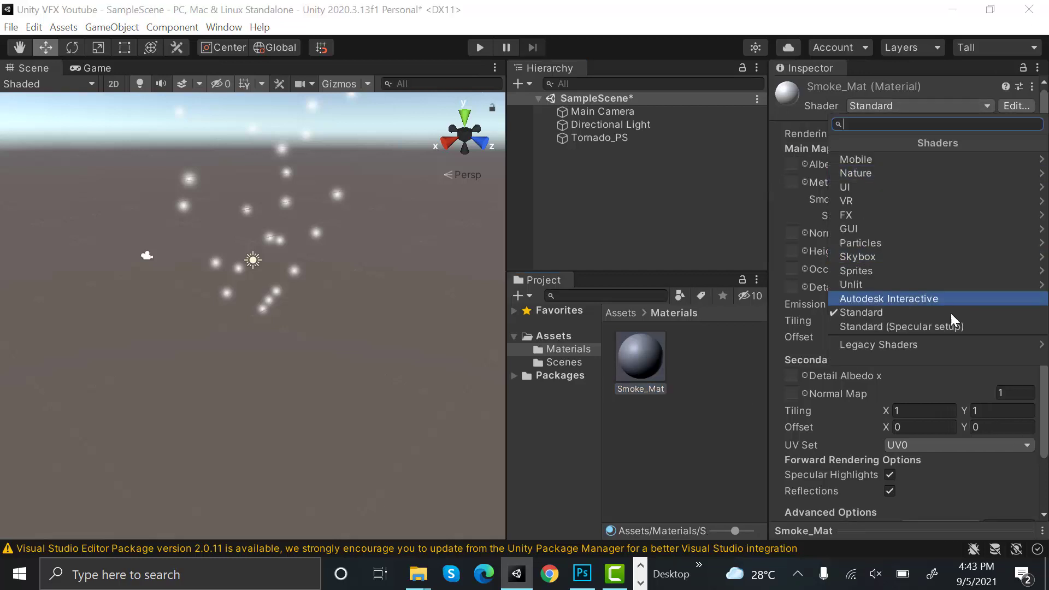
pyautogui.click(932, 346)
pyautogui.click(942, 281)
pyautogui.click(929, 199)
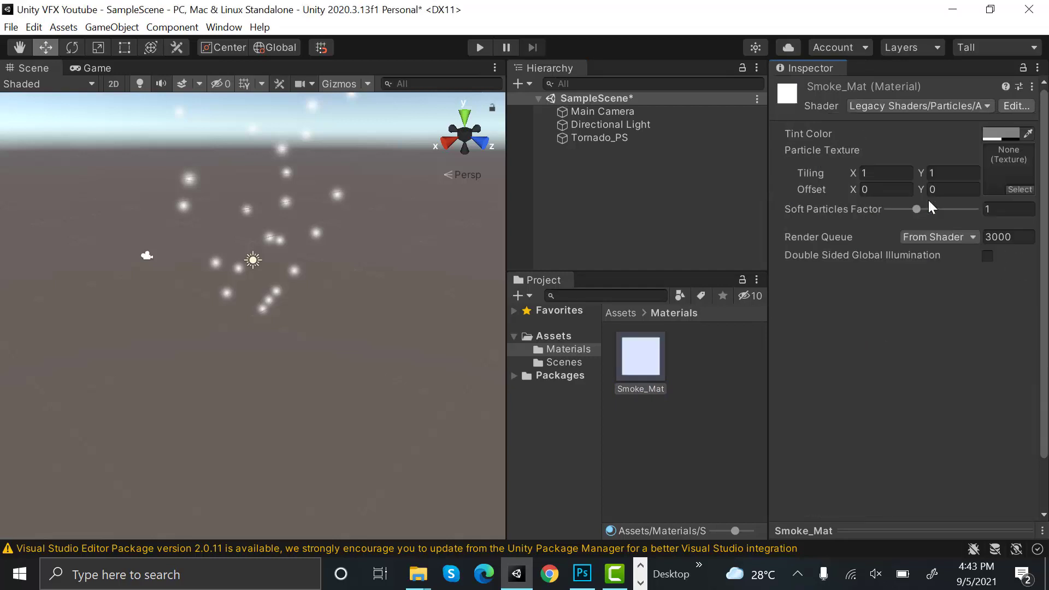
pyautogui.click(662, 444)
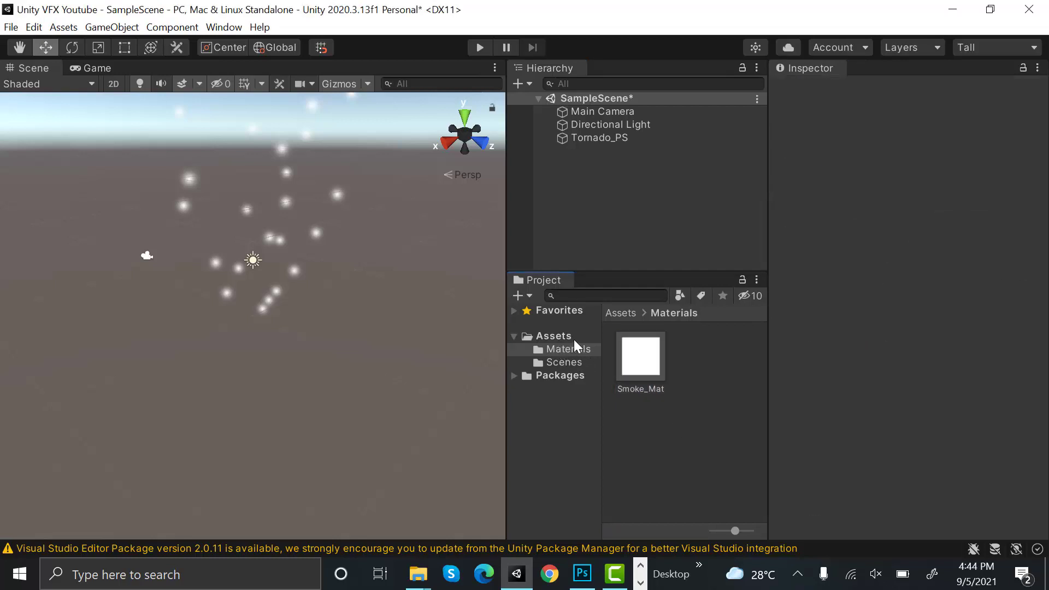
# Step: In File Explorer, locate Smoke.png in Downloads > New folder (3)
pyautogui.click(421, 584)
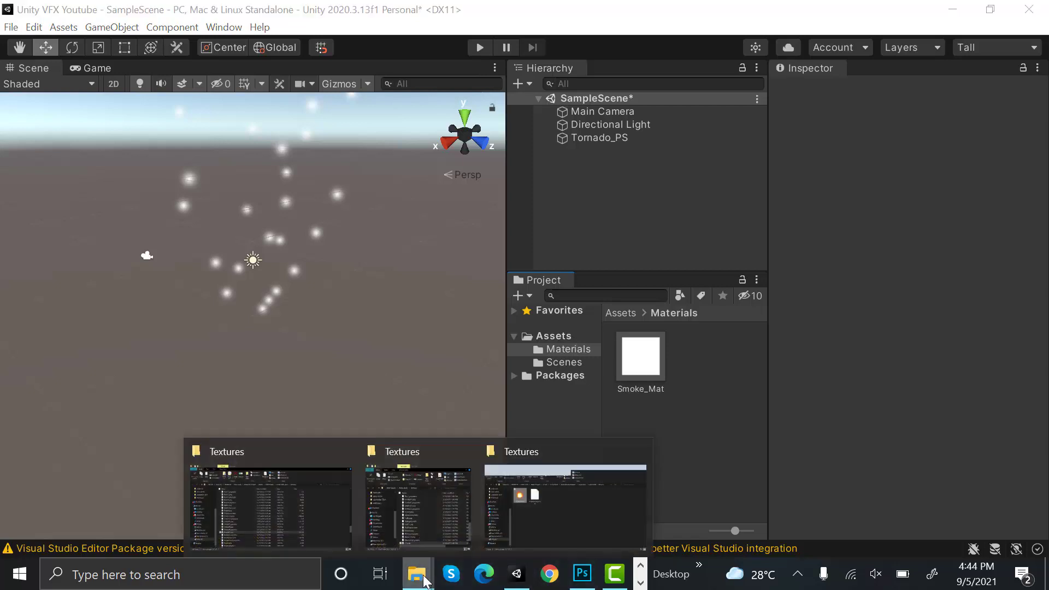
pyautogui.click(579, 490)
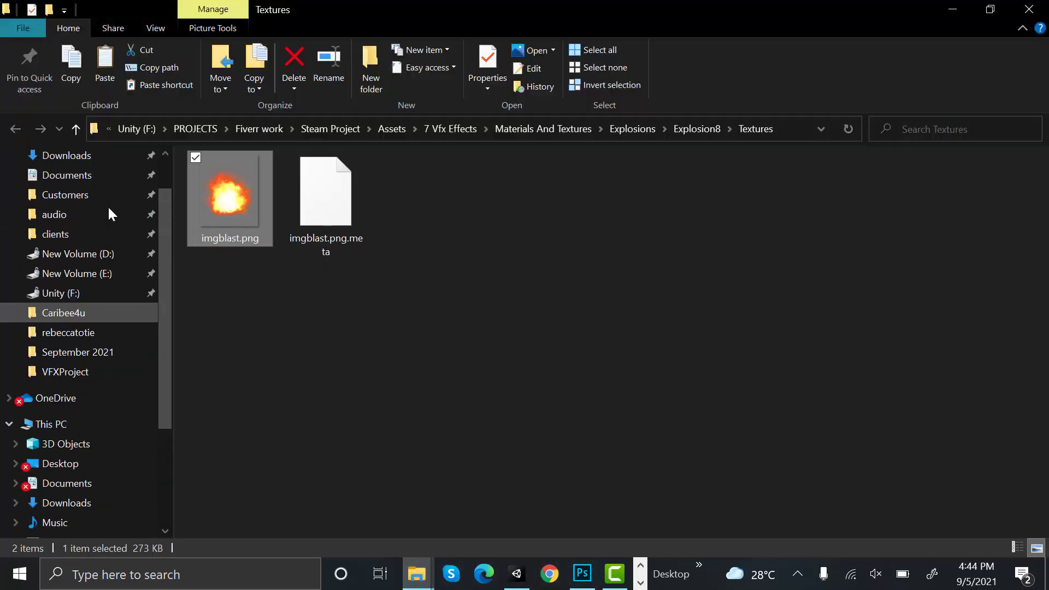
pyautogui.scroll(2, 110, 215)
pyautogui.click(79, 210)
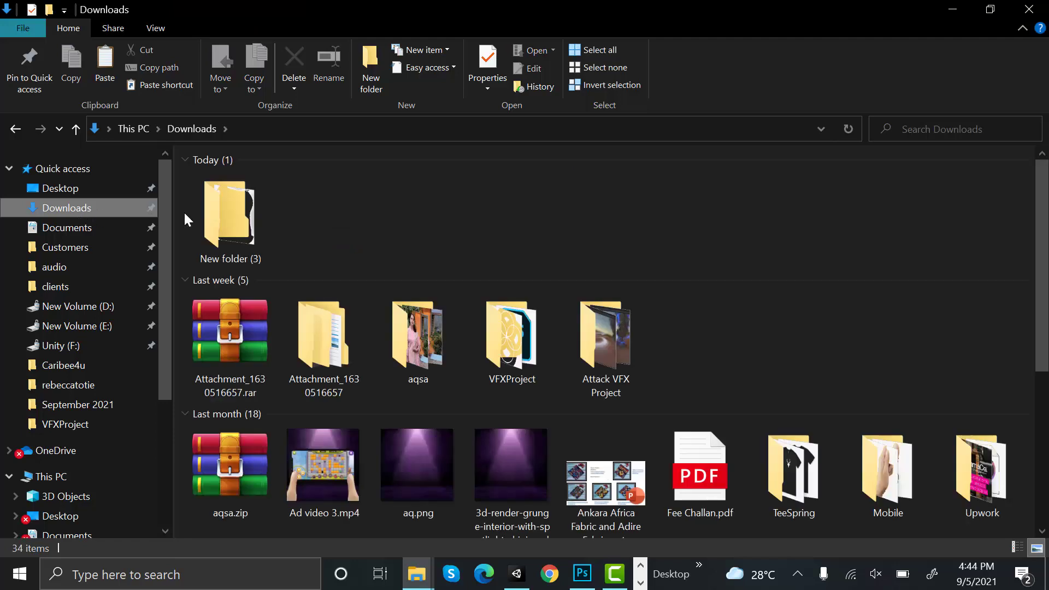
pyautogui.doubleClick(225, 213)
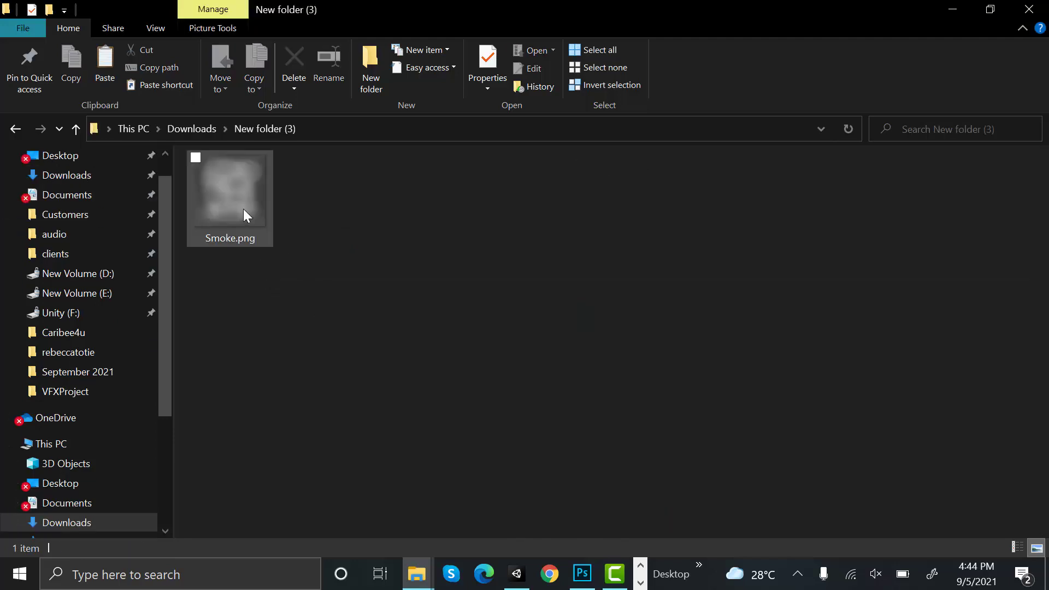
pyautogui.doubleClick(245, 213)
# Step: Import Smoke.png into Unity's Materials folder and make it Smoke_Mat's Particle Texture
pyautogui.moveTo(645, 500); pyautogui.dragTo(686, 441)
pyautogui.click(628, 368)
pyautogui.click(710, 355)
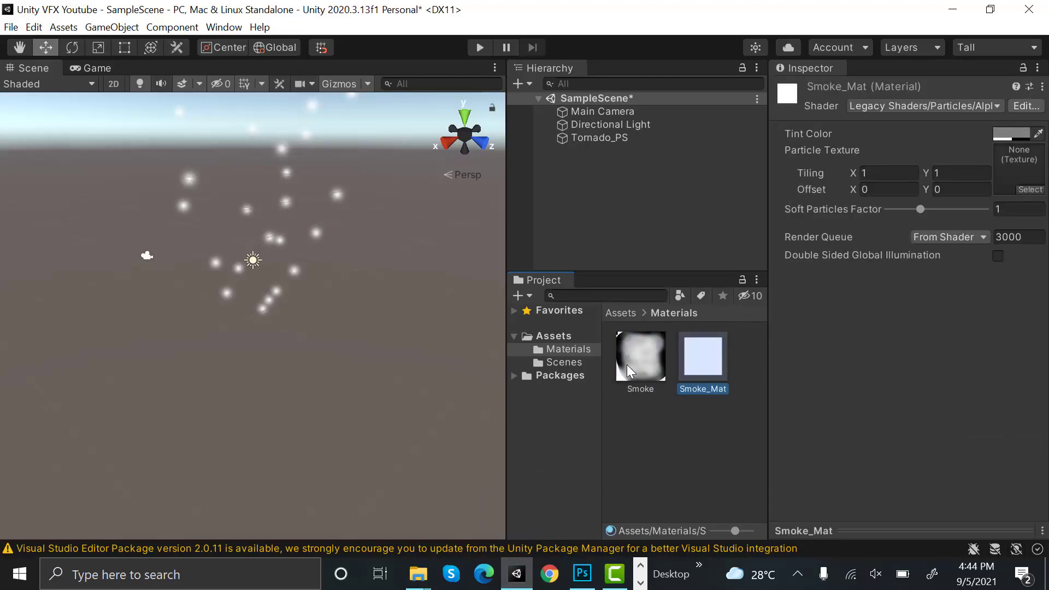
pyautogui.moveTo(627, 365); pyautogui.dragTo(1023, 179)
# Step: Assign Smoke_Mat to the Material field of Tornado_PS's Renderer module
pyautogui.click(754, 377)
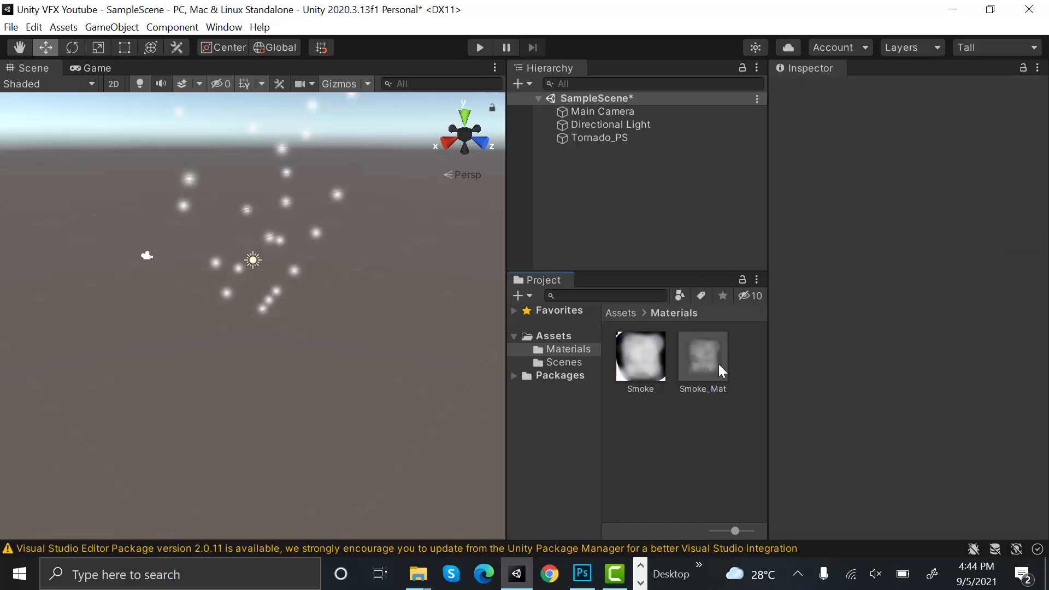
pyautogui.click(653, 141)
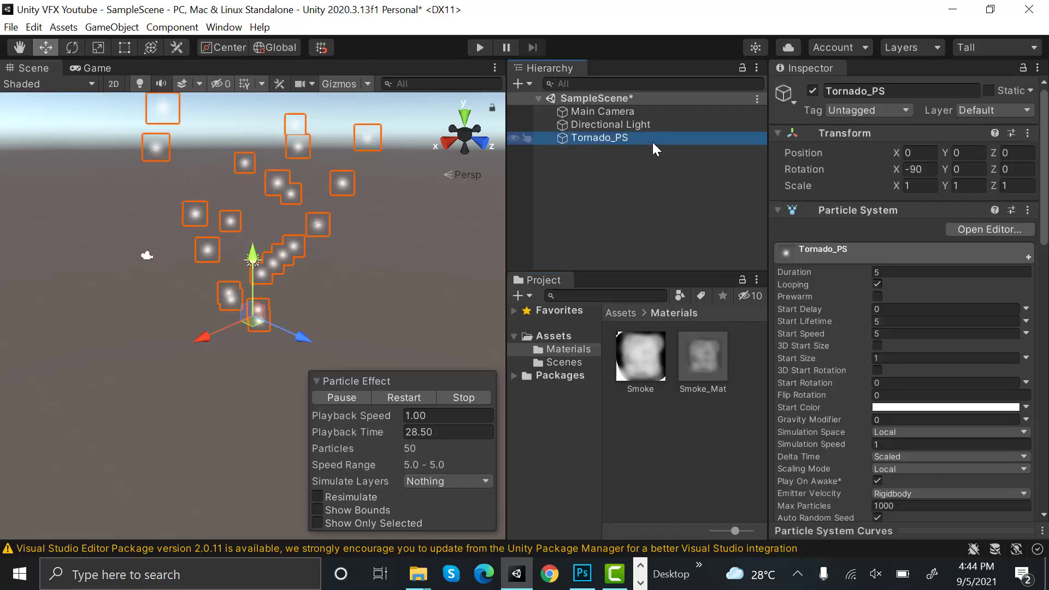
pyautogui.scroll(-10, 902, 273)
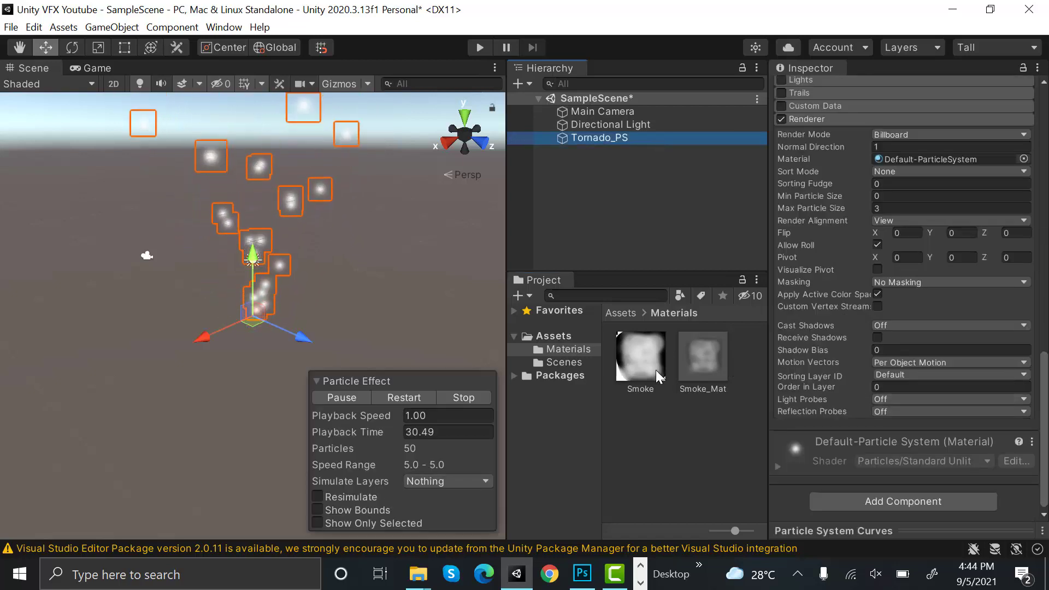
pyautogui.moveTo(710, 370); pyautogui.dragTo(946, 163)
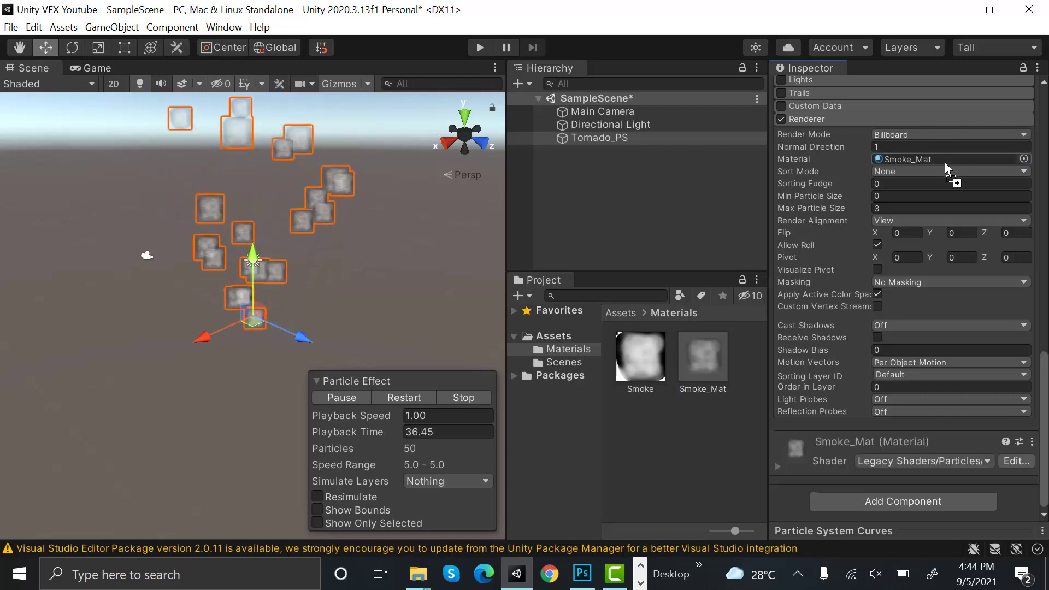
# Step: Change Start Lifetime and make Start Speed random between 6 and 7
pyautogui.scroll(10, 929, 191)
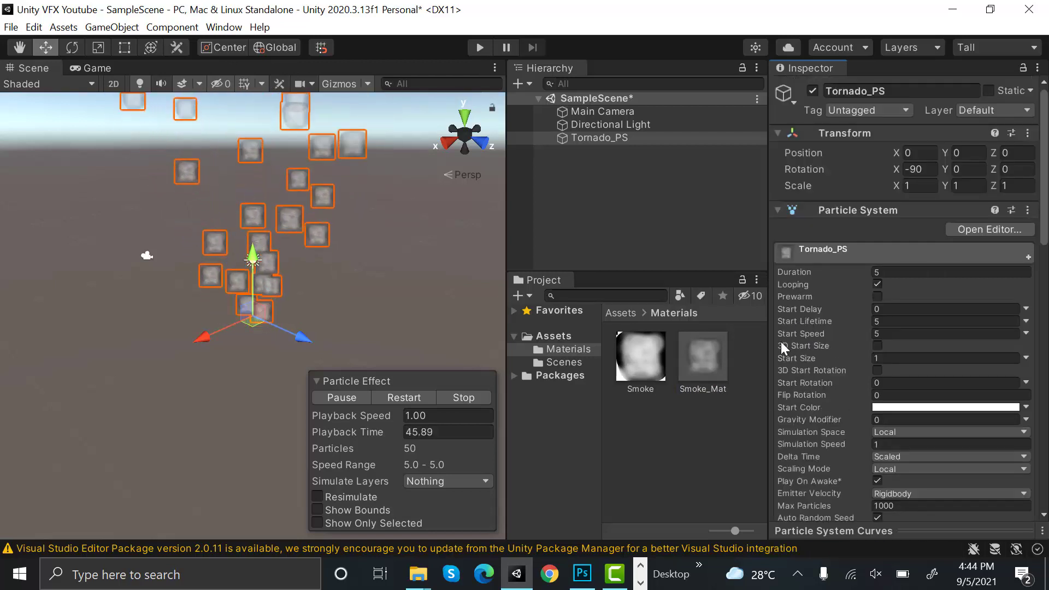
pyautogui.click(903, 321)
pyautogui.write('1')
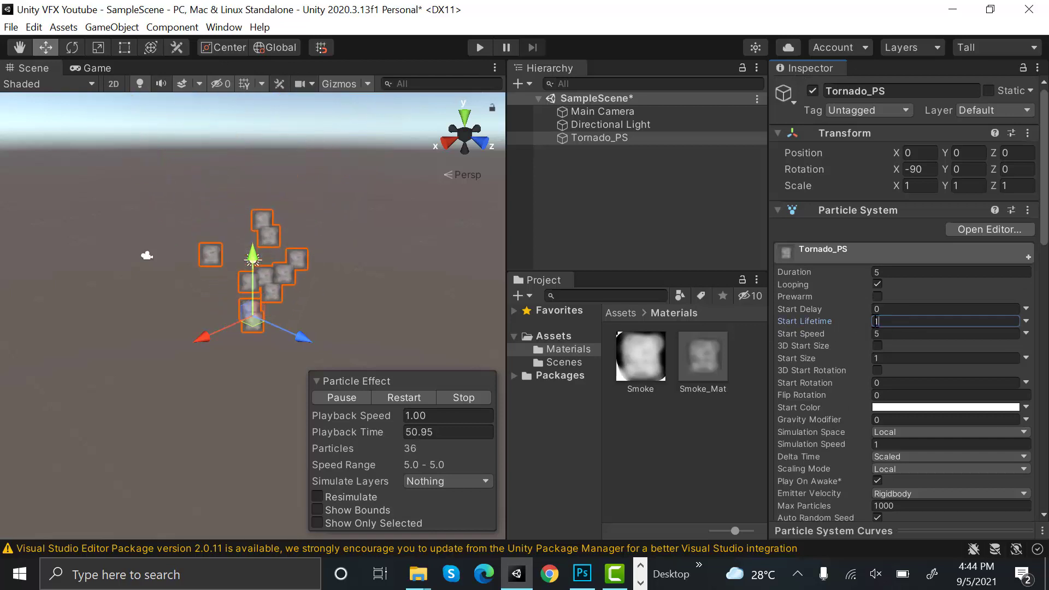
pyautogui.click(1026, 333)
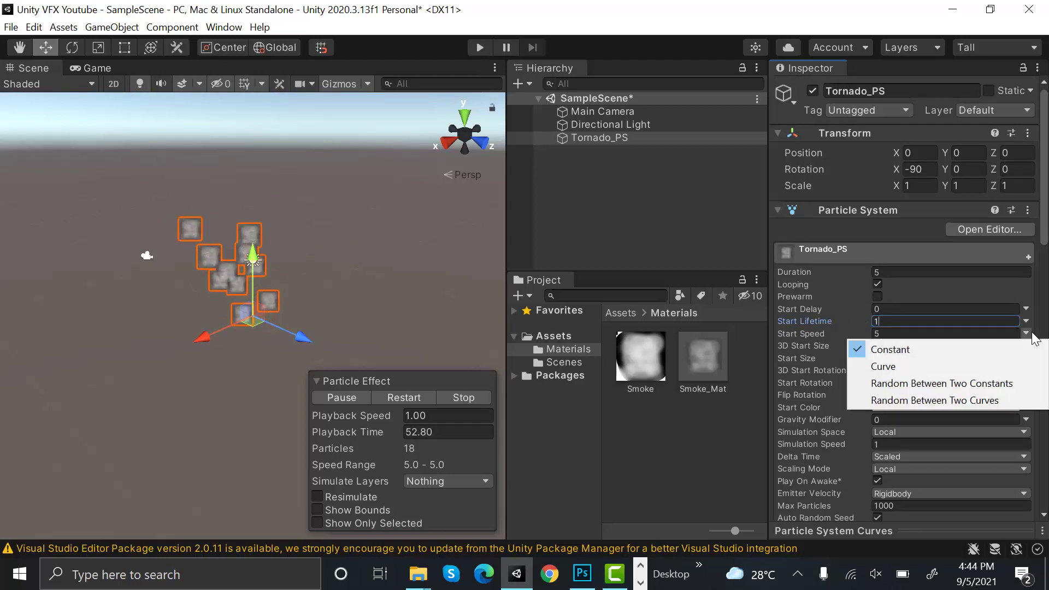
pyautogui.click(991, 384)
pyautogui.click(907, 334)
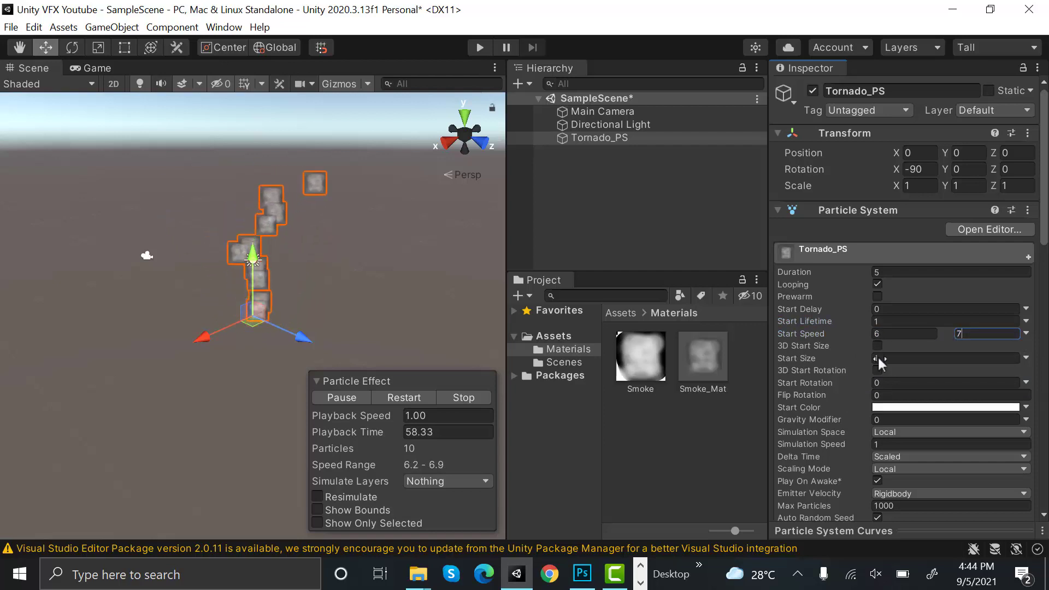
# Step: Make Start Size random between two constants, 4 and 6
pyautogui.click(1028, 360)
pyautogui.click(1002, 408)
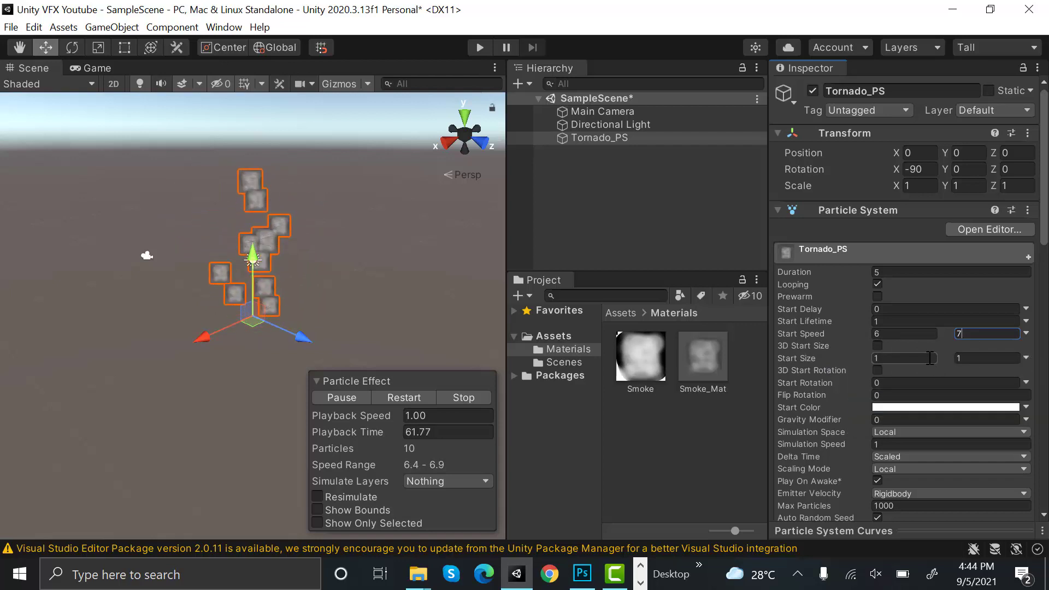
pyautogui.click(930, 358)
pyautogui.write('4')
pyautogui.click(964, 359)
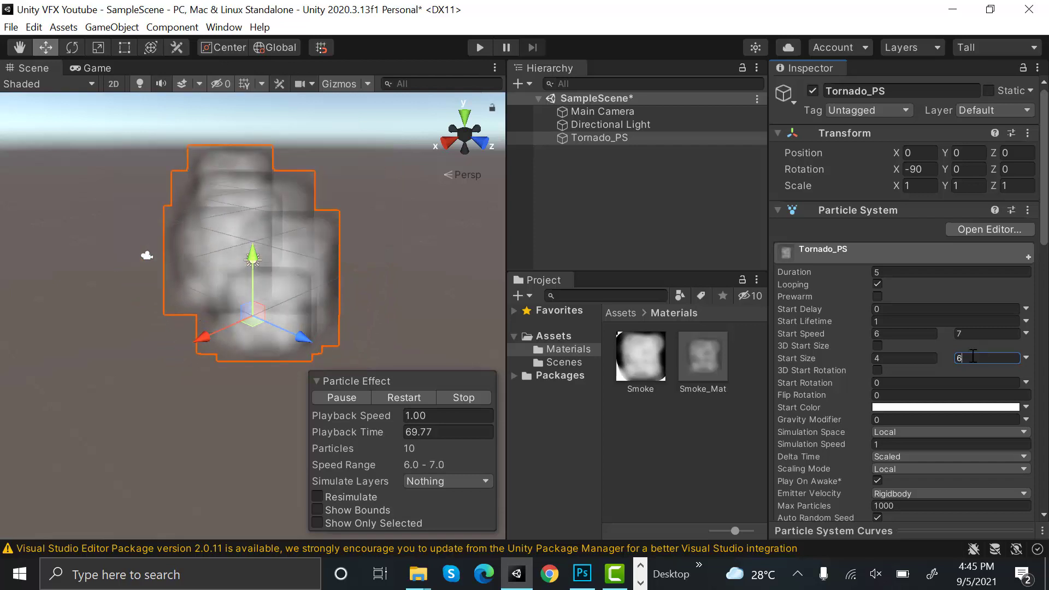
# Step: Make Start Rotation random between 0 and 360 degrees
pyautogui.click(1025, 382)
pyautogui.click(937, 431)
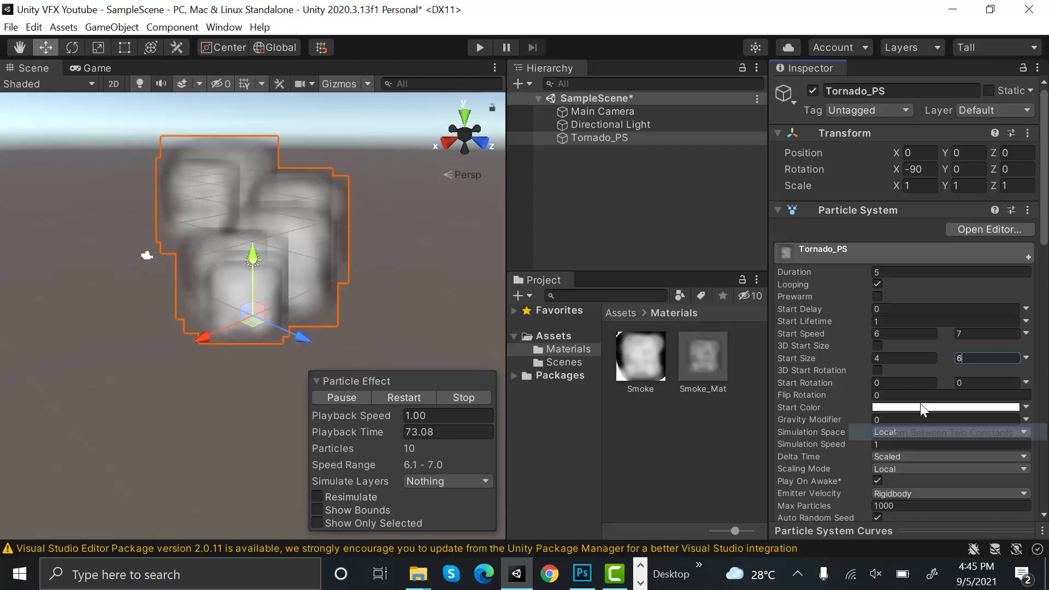
pyautogui.click(981, 382)
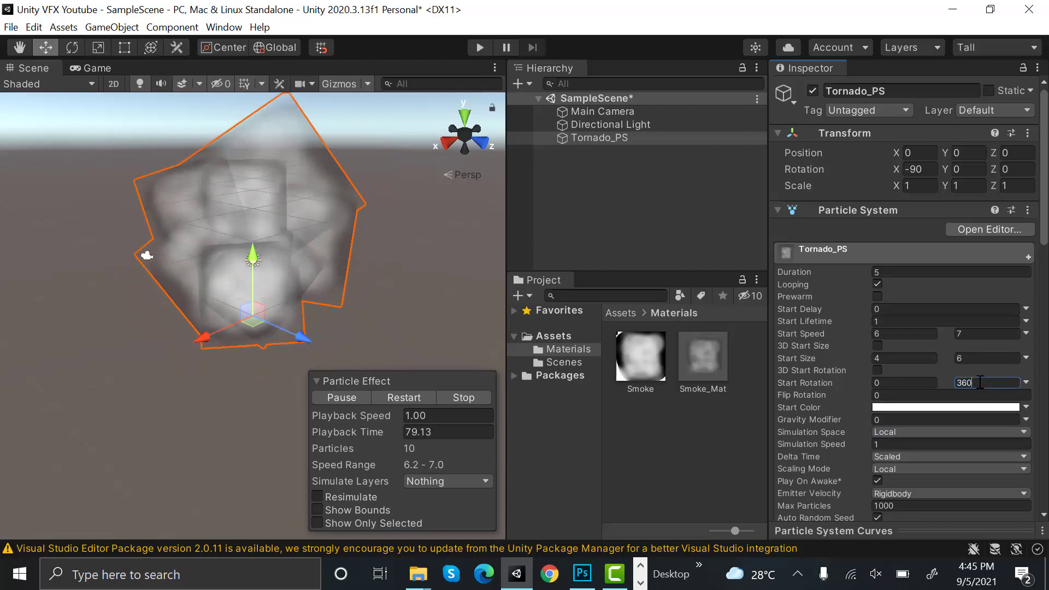
pyautogui.scroll(-10, 982, 342)
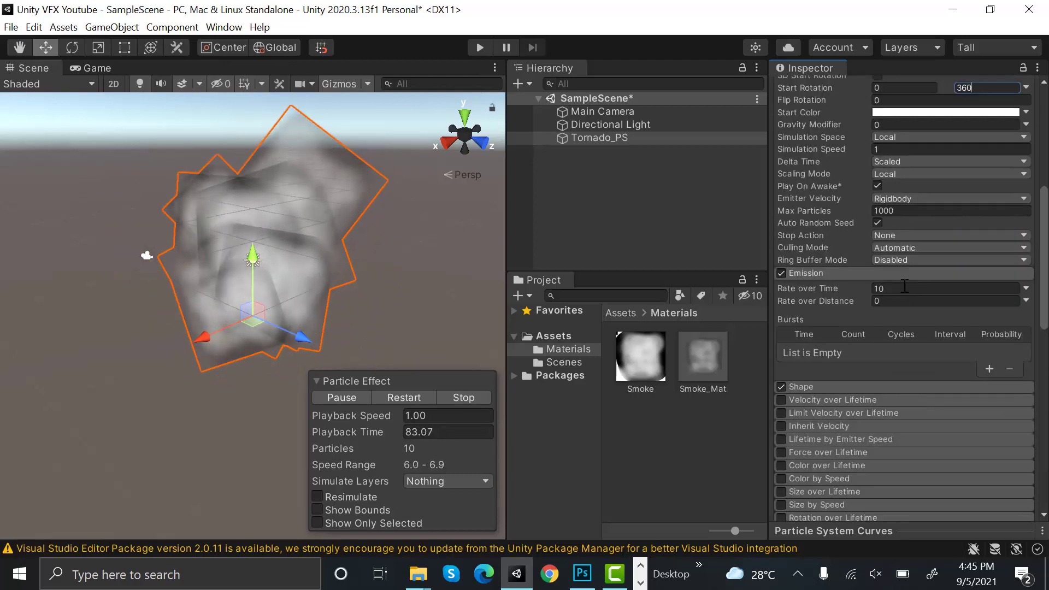
# Step: Set the Emission Rate over Time to 15 particles per second
pyautogui.click(904, 288)
pyautogui.write('15')
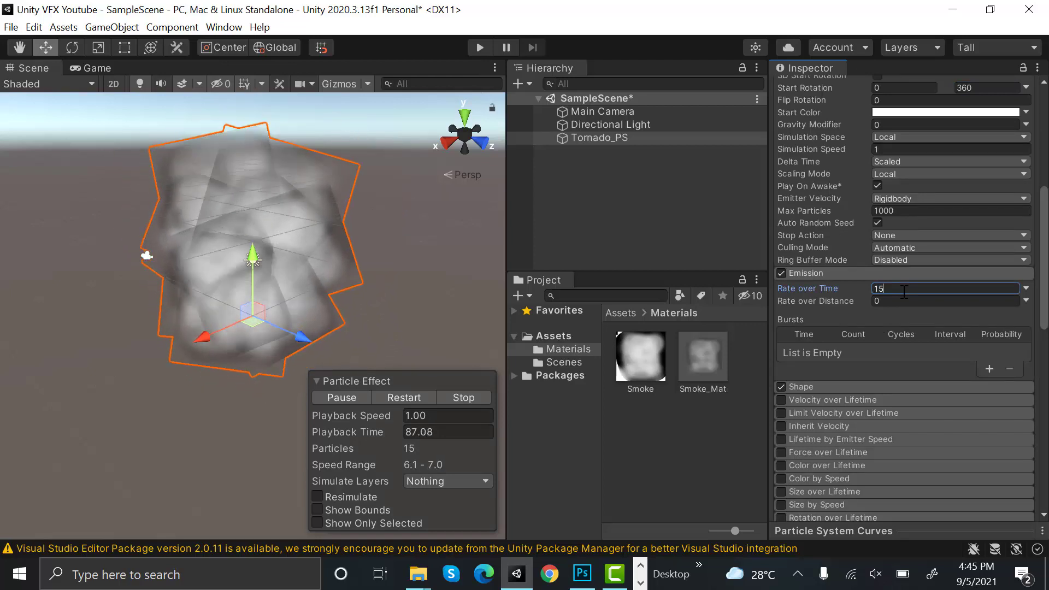
pyautogui.scroll(-5, 905, 320)
pyautogui.click(858, 121)
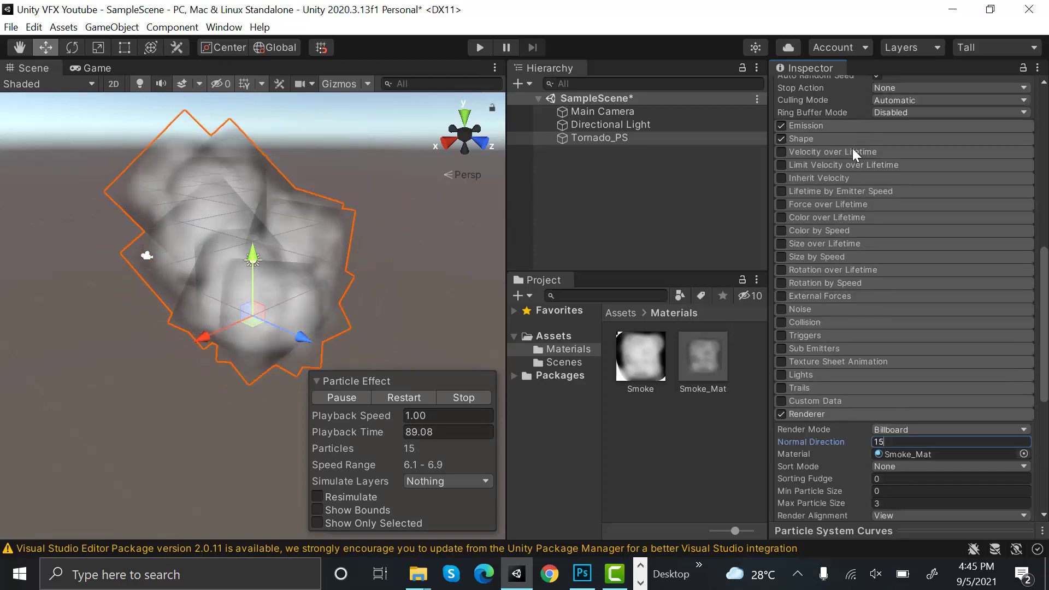
# Step: Set the Shape module's cone Angle to 8 and Radius to 0.01
pyautogui.click(858, 140)
pyautogui.write('15')
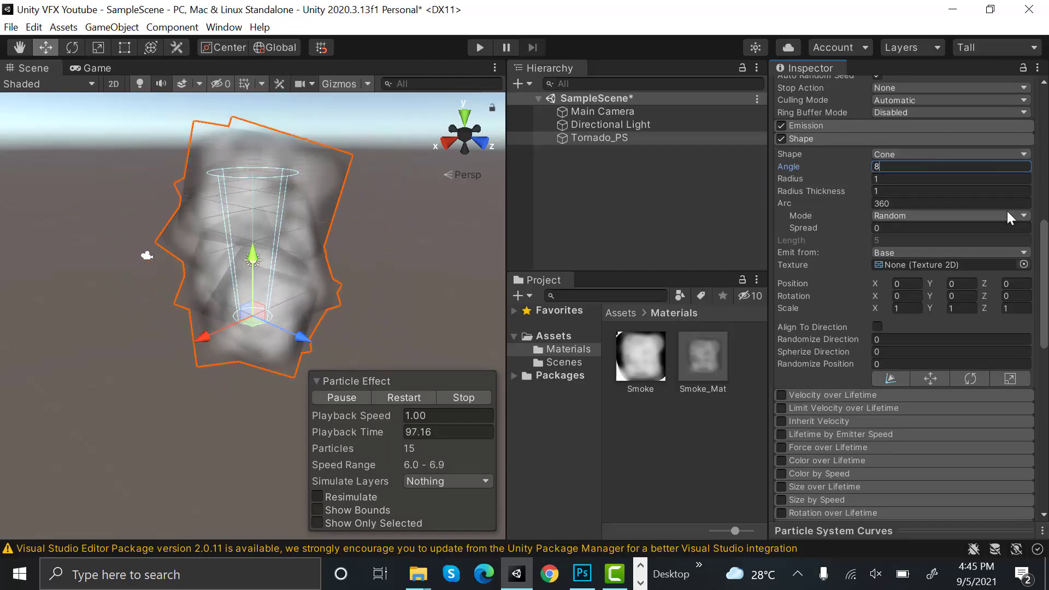
pyautogui.click(902, 178)
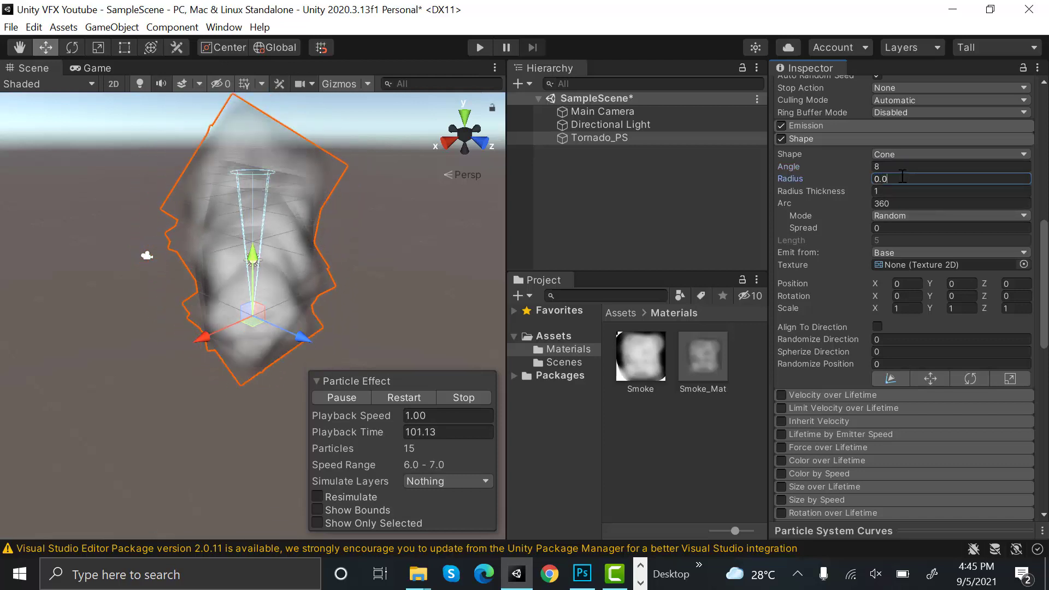
pyautogui.write('1')
pyautogui.click(808, 139)
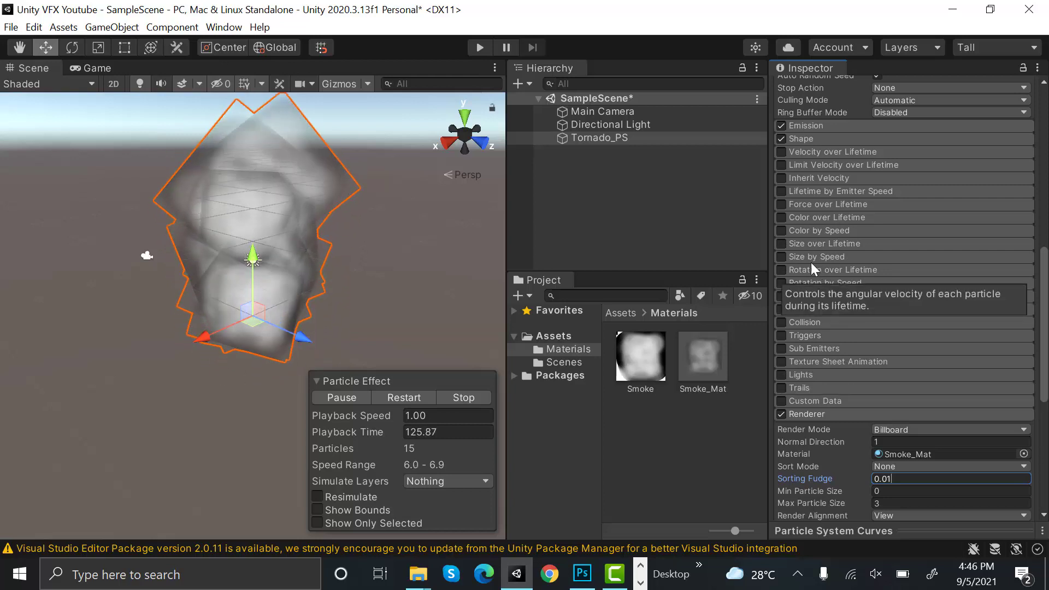
# Step: Enable Velocity over Lifetime and switch its Linear velocity to Curve
pyautogui.click(783, 152)
pyautogui.click(811, 152)
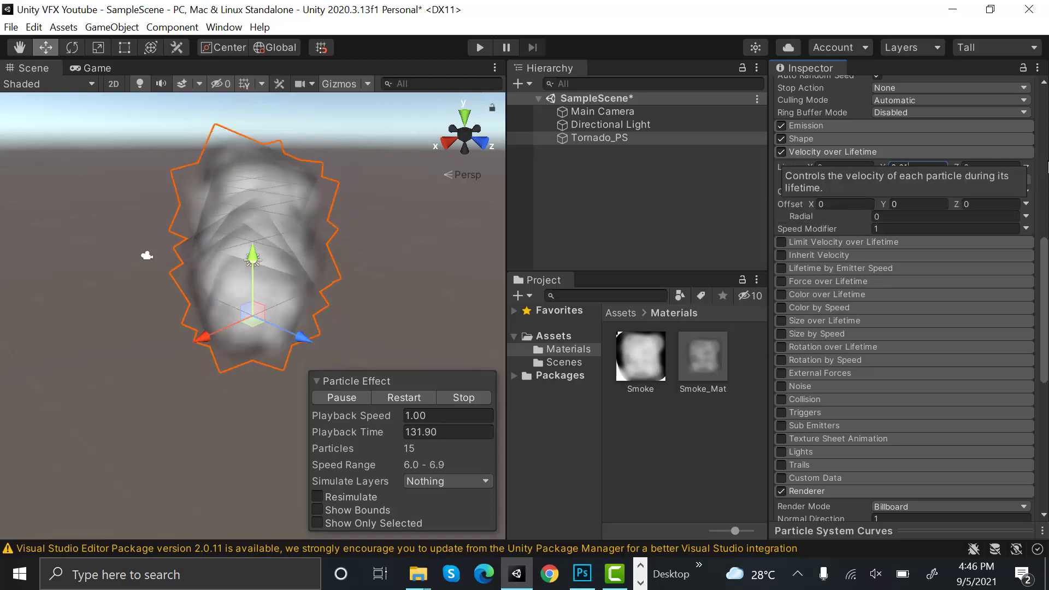
pyautogui.click(1026, 168)
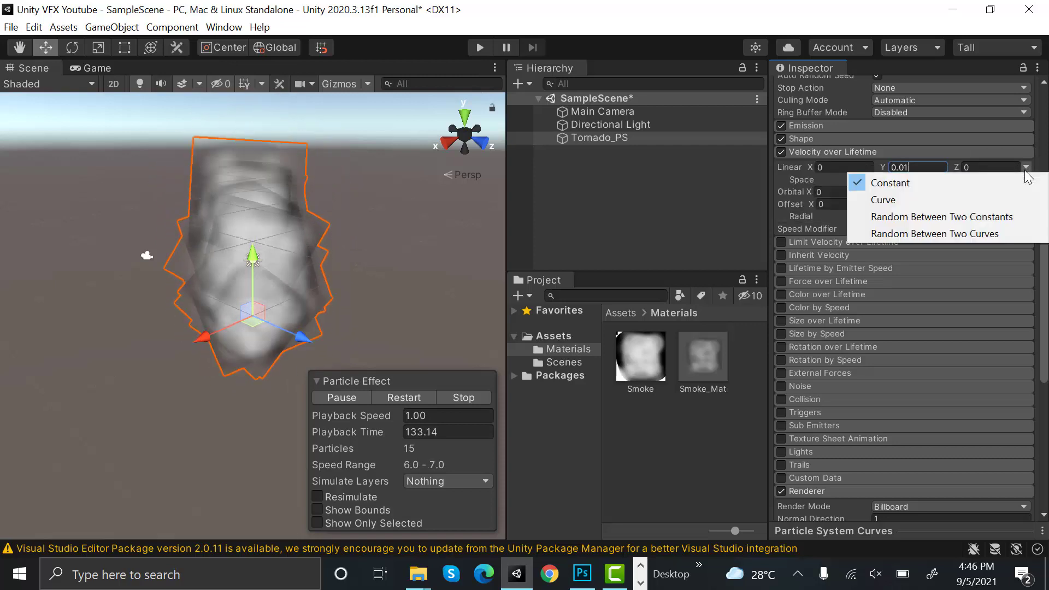
pyautogui.click(999, 205)
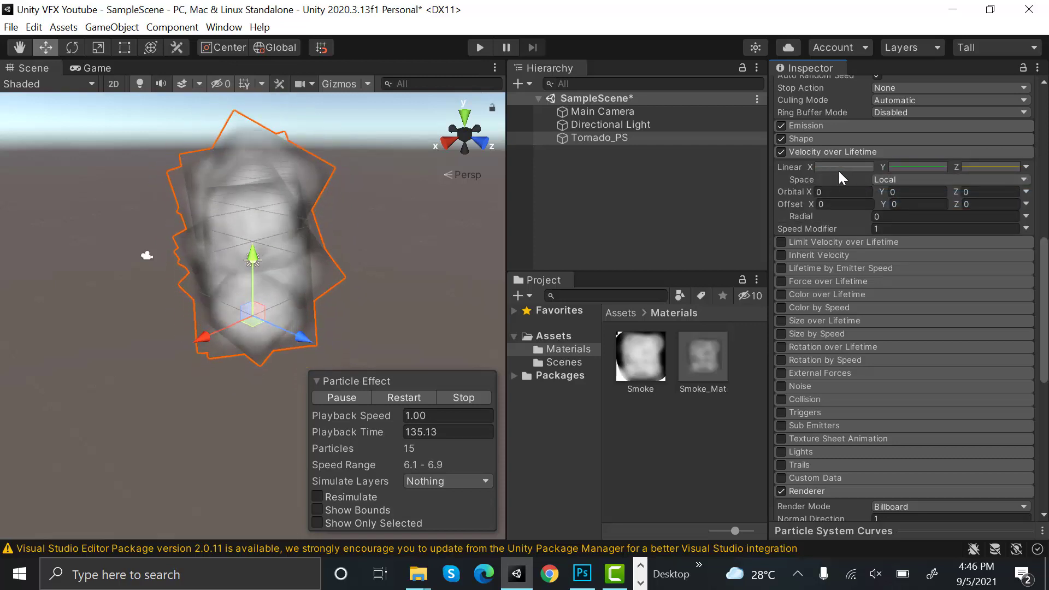
# Step: Shape the Z velocity curve into a wave with keys at 1, -1 and 1
pyautogui.moveTo(989, 531); pyautogui.dragTo(1015, 359)
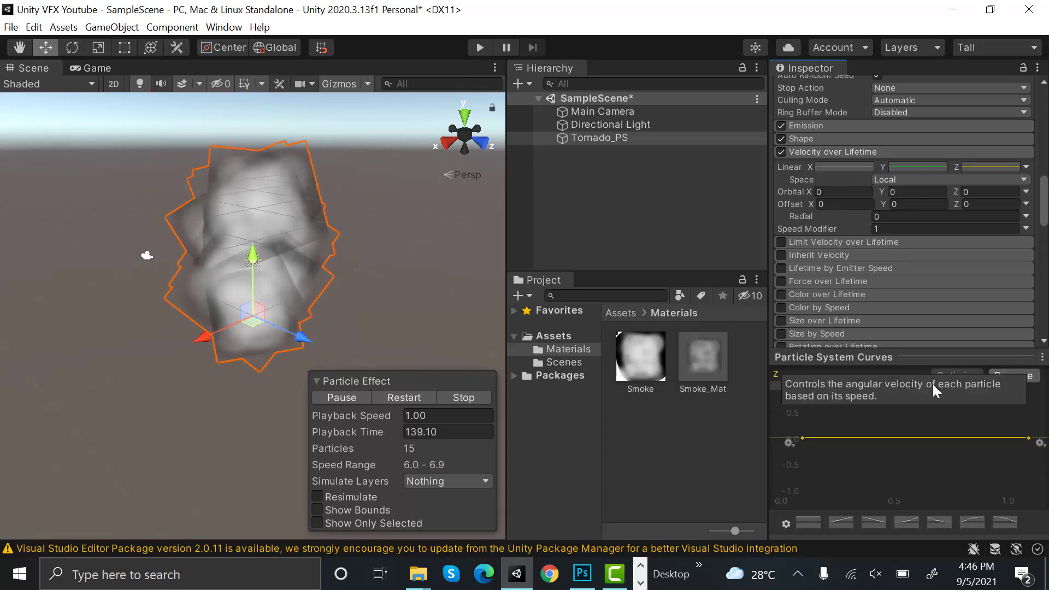
pyautogui.rightClick(860, 438)
pyautogui.click(875, 447)
pyautogui.moveTo(803, 437); pyautogui.dragTo(804, 386)
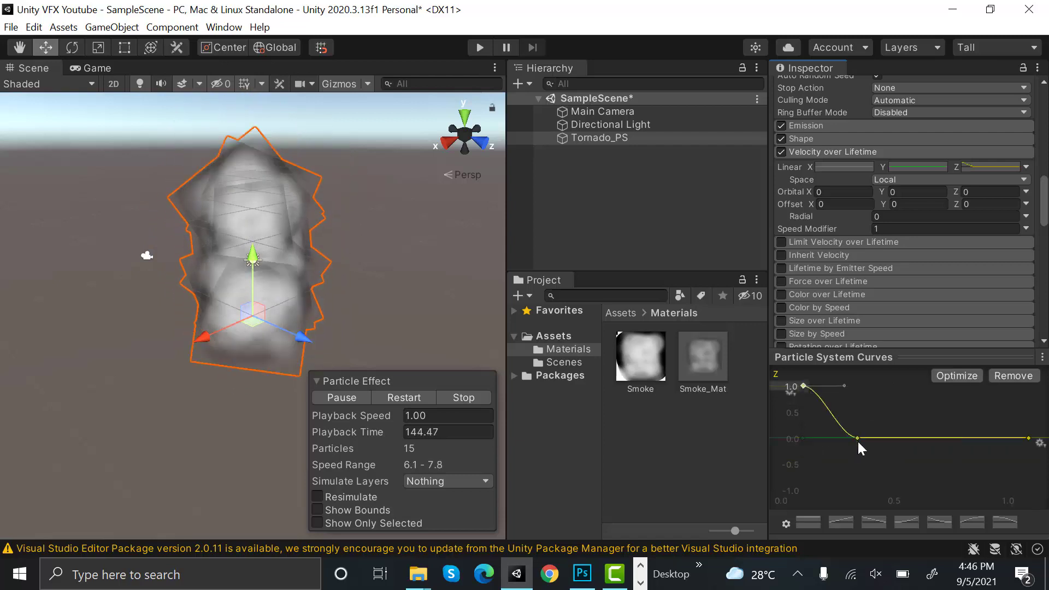
pyautogui.moveTo(857, 436); pyautogui.dragTo(859, 502)
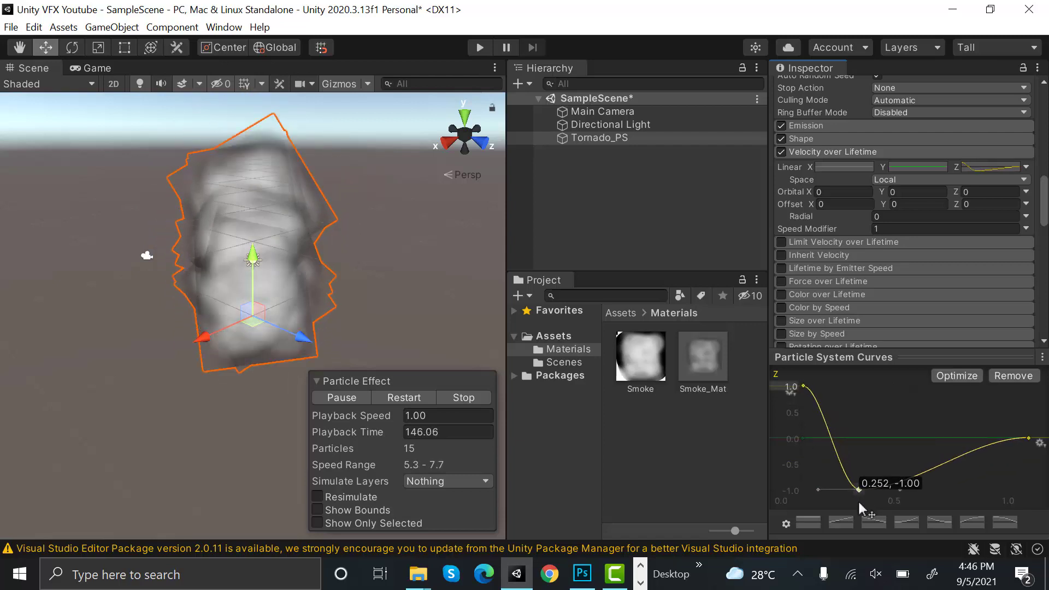
pyautogui.rightClick(929, 479)
pyautogui.click(940, 494)
pyautogui.moveTo(929, 475); pyautogui.dragTo(891, 385)
pyautogui.moveTo(1029, 437); pyautogui.dragTo(1036, 385)
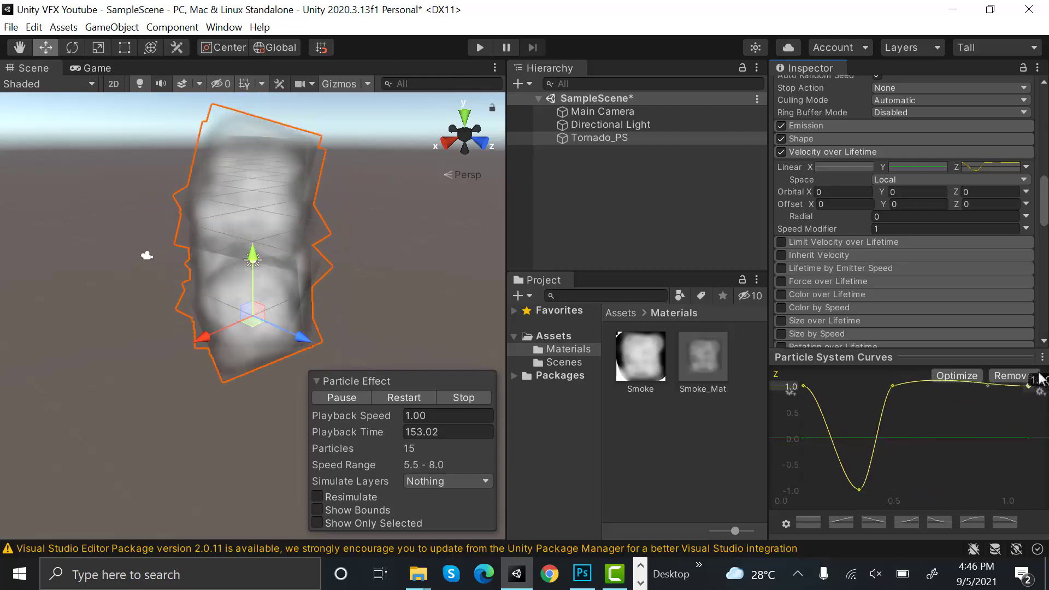
pyautogui.moveTo(945, 349); pyautogui.dragTo(953, 552)
pyautogui.moveTo(980, 369); pyautogui.dragTo(990, 523)
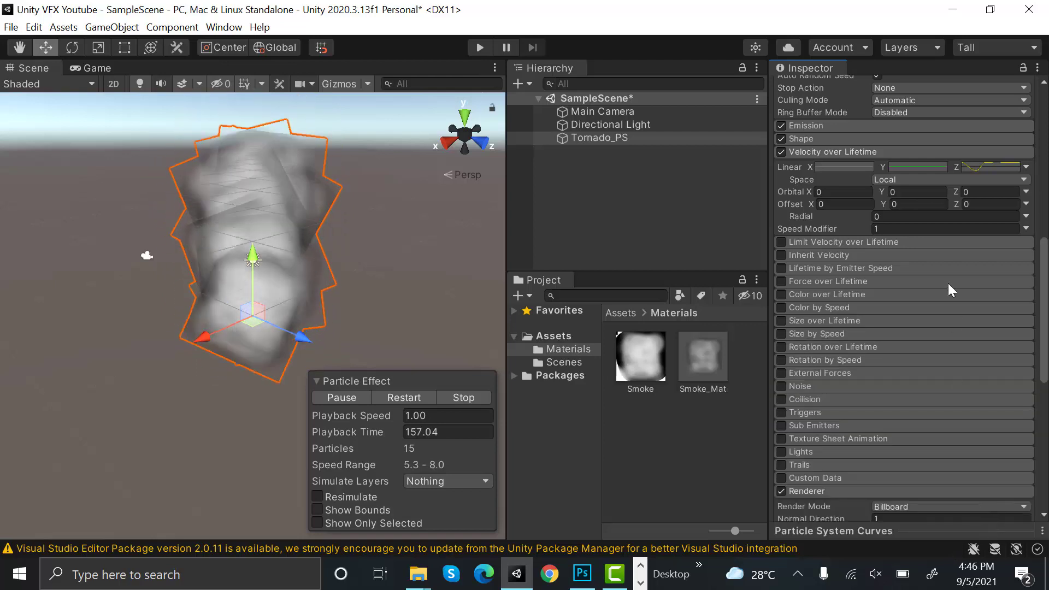
# Step: Copy the Z velocity curve and paste it onto the X and Y curves
pyautogui.rightClick(1007, 166)
pyautogui.click(1001, 184)
pyautogui.rightClick(834, 163)
pyautogui.click(858, 201)
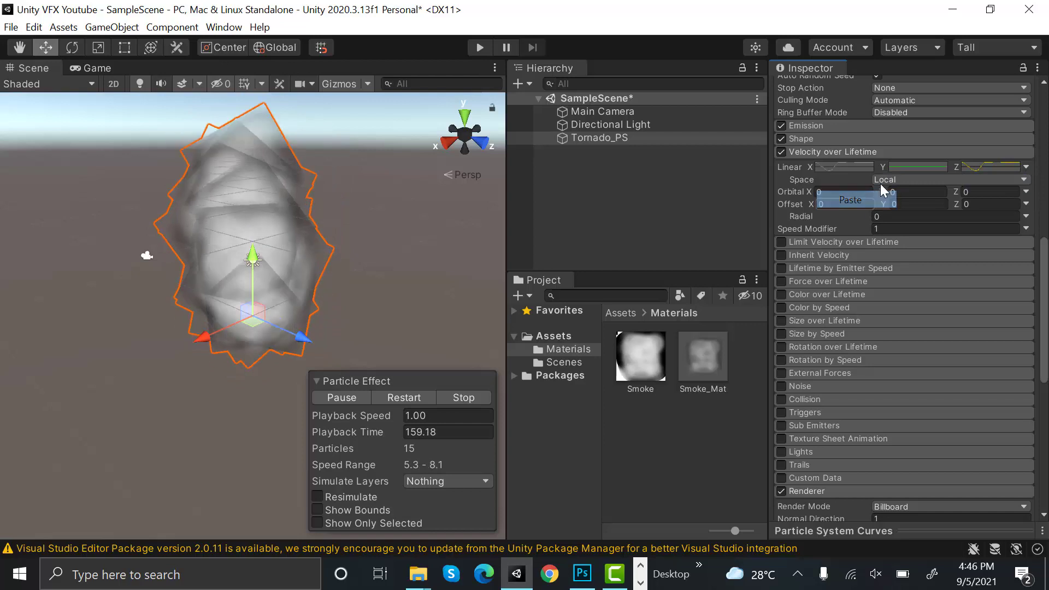
pyautogui.rightClick(924, 166)
pyautogui.click(933, 200)
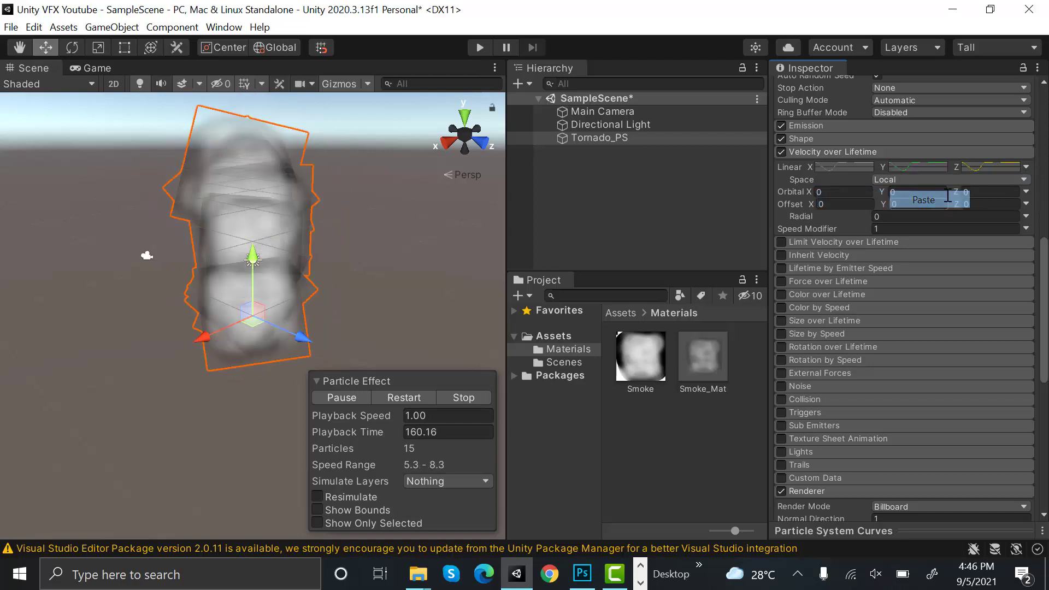
pyautogui.click(993, 166)
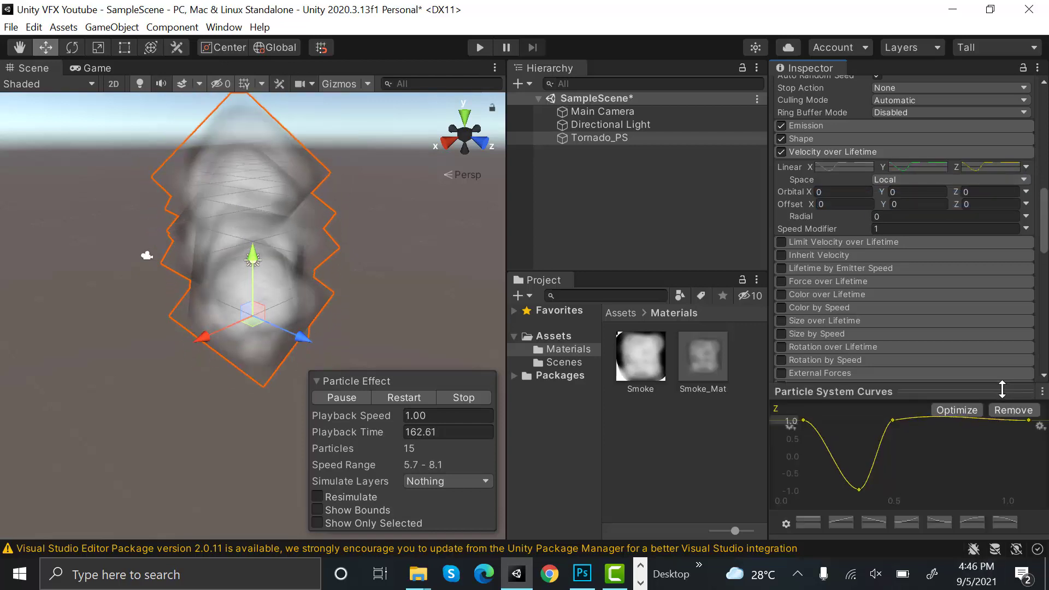
# Step: Collapse Velocity over Lifetime and enable Color over Lifetime
pyautogui.click(813, 516)
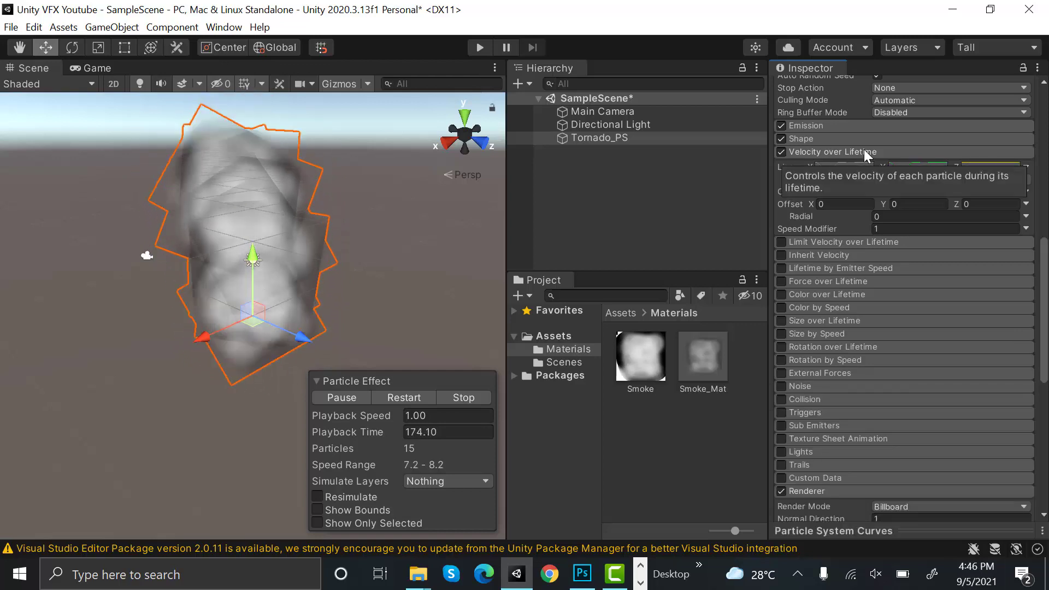
pyautogui.click(866, 153)
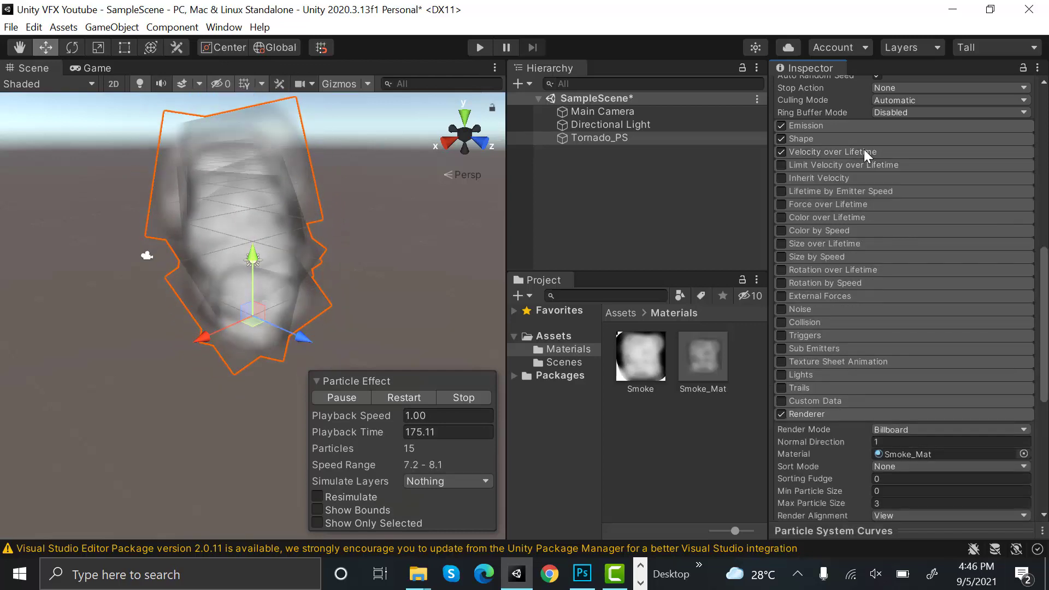
pyautogui.click(781, 217)
pyautogui.click(805, 217)
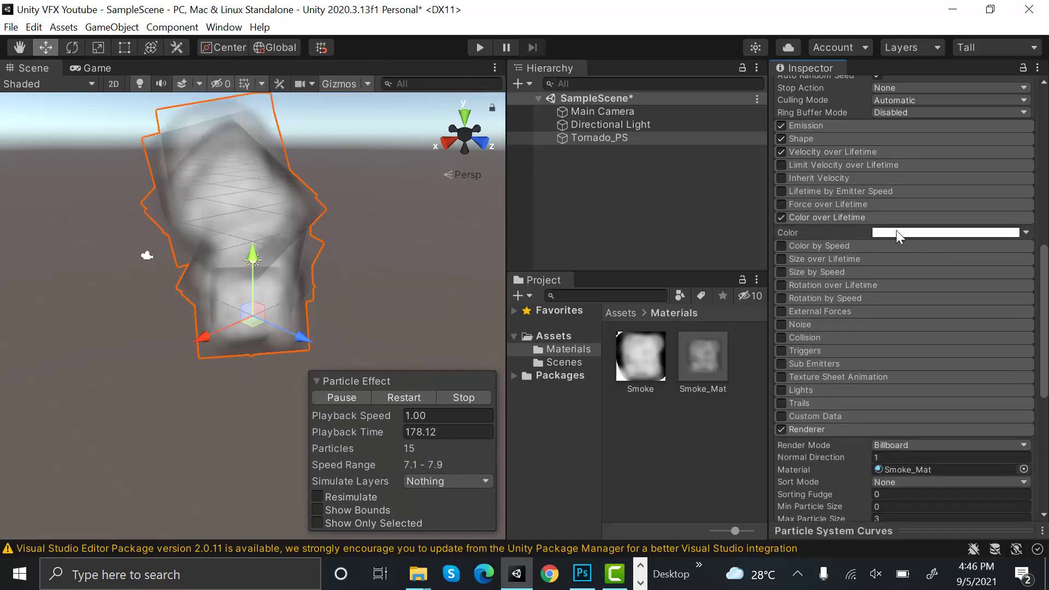
# Step: Set the colour gradient's first and last alpha keys to 0 for fade in and out
pyautogui.click(896, 232)
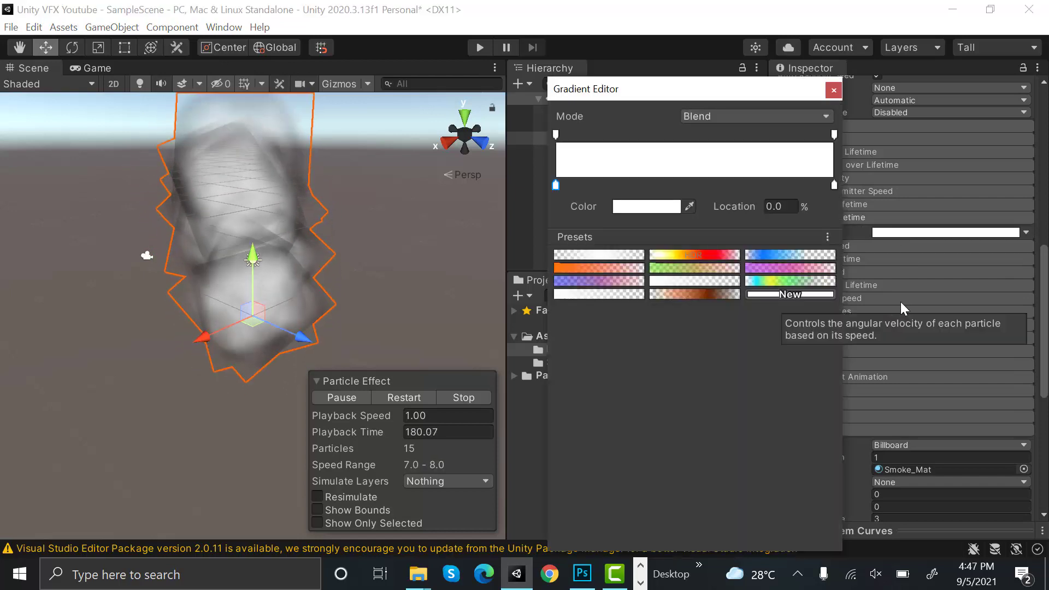
pyautogui.click(601, 137)
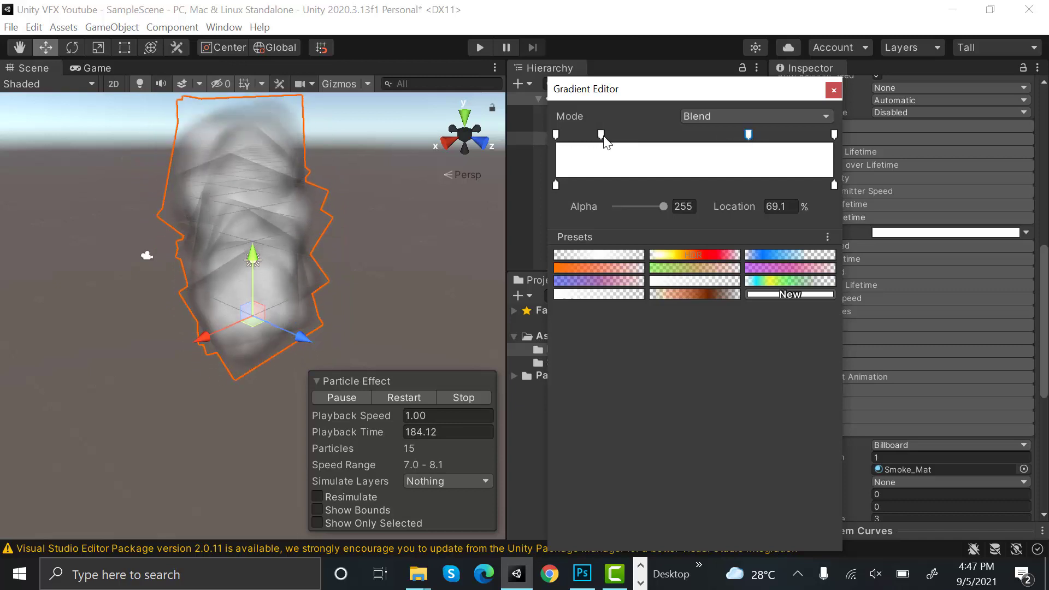
pyautogui.click(556, 135)
pyautogui.moveTo(650, 210); pyautogui.dragTo(598, 211)
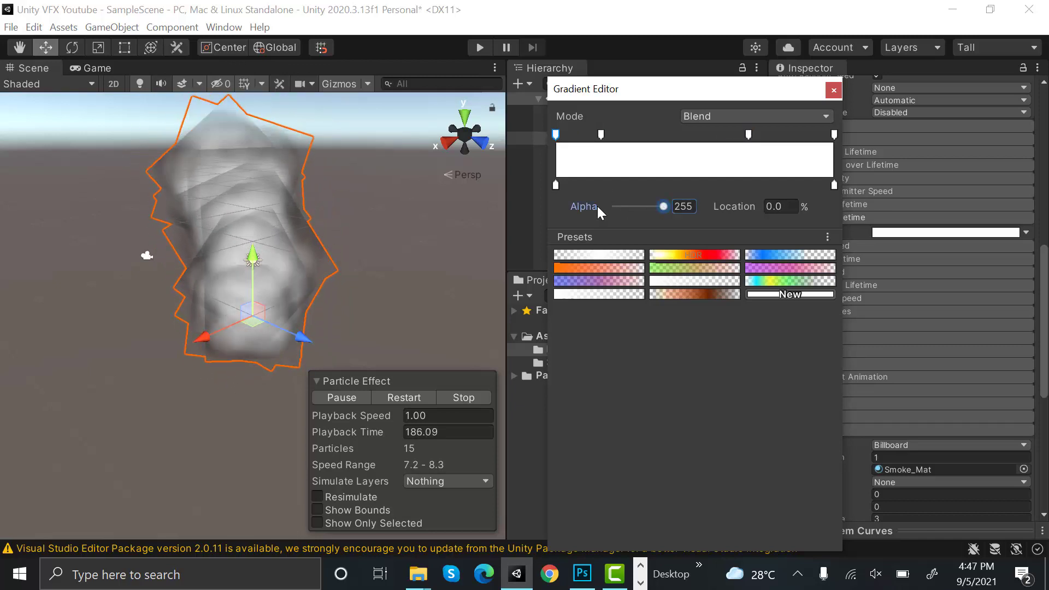
pyautogui.click(835, 135)
pyautogui.moveTo(663, 206); pyautogui.dragTo(606, 208)
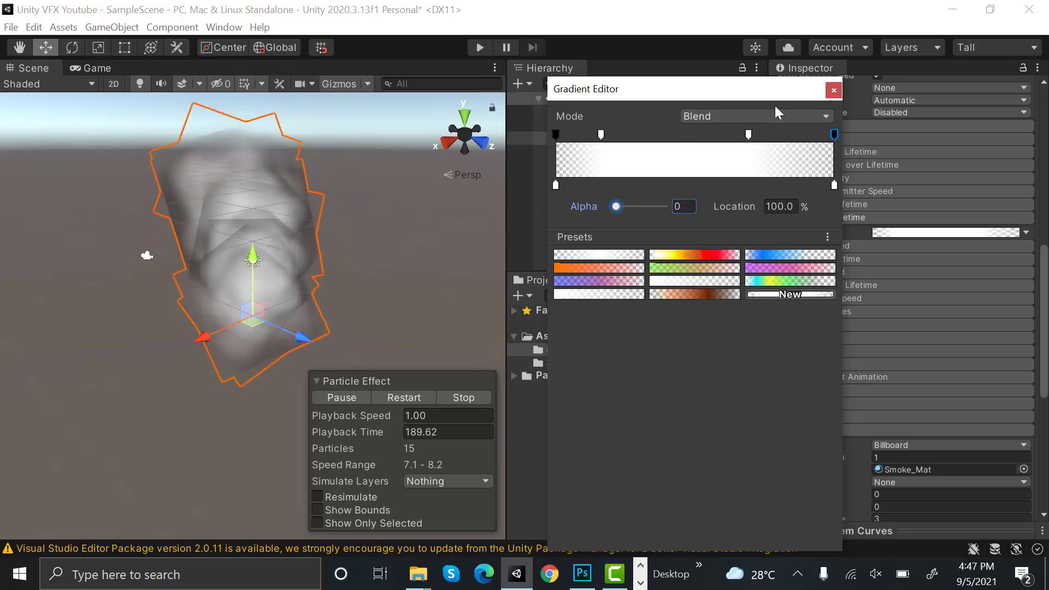
pyautogui.click(833, 91)
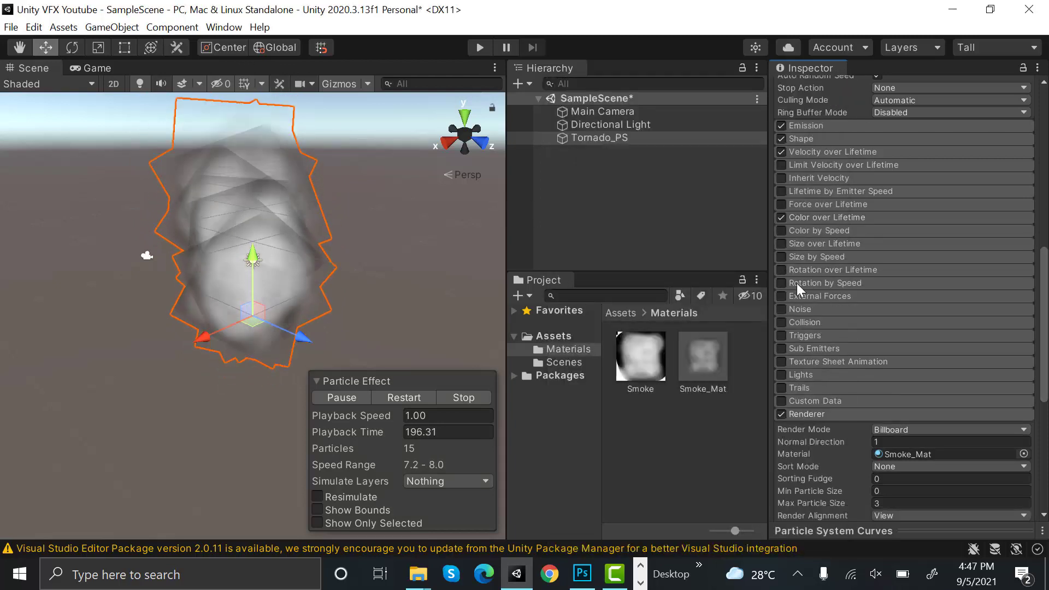
# Step: Enable Size over Lifetime and bend its size curve up to 0.75 at midlife
pyautogui.click(782, 244)
pyautogui.click(844, 245)
pyautogui.click(924, 270)
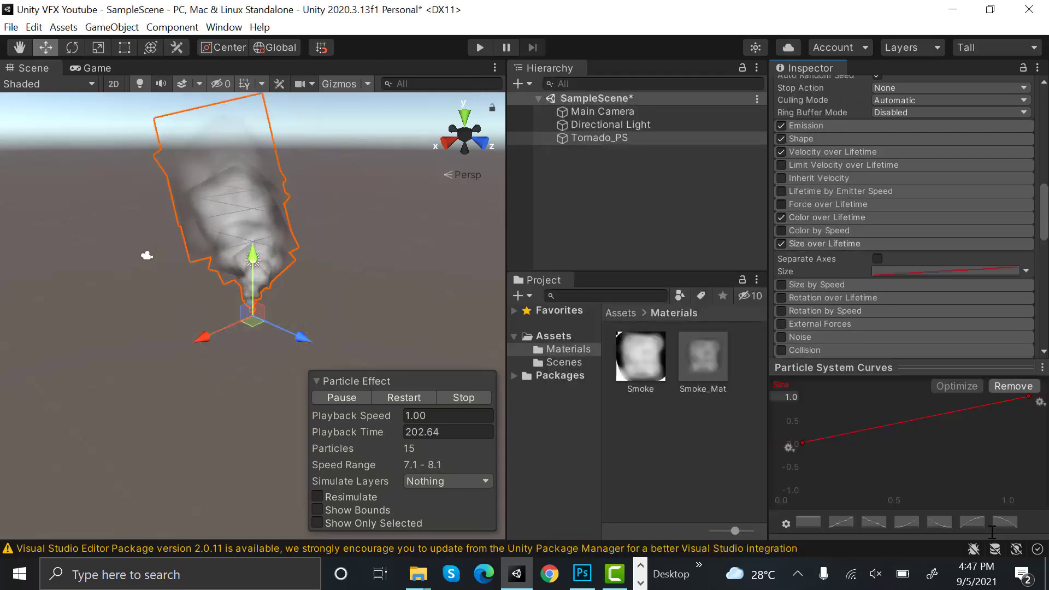
pyautogui.moveTo(958, 365); pyautogui.dragTo(975, 309)
pyautogui.click(803, 411)
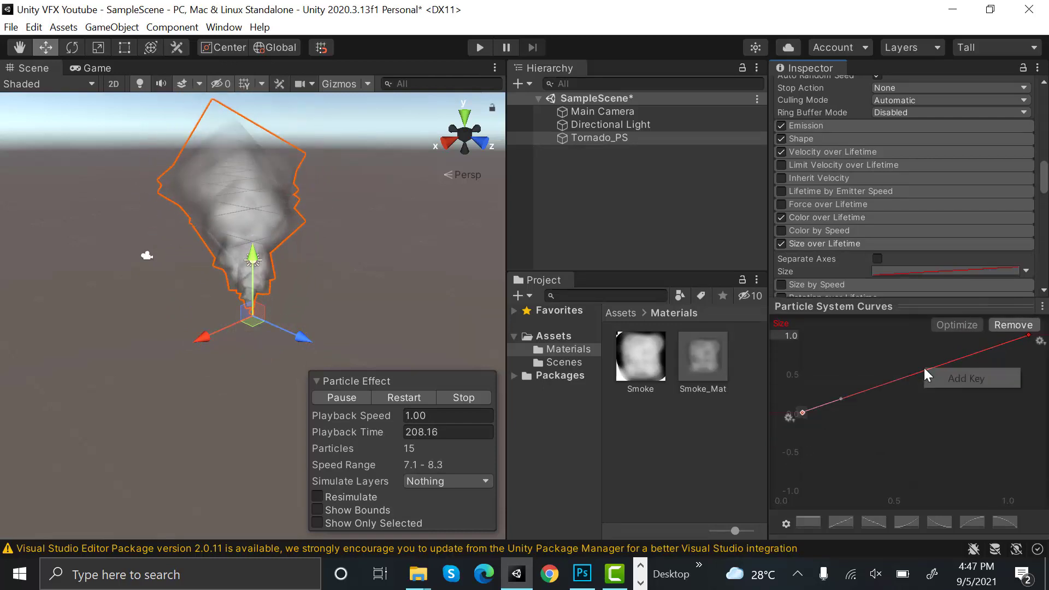
pyautogui.rightClick(923, 368)
pyautogui.click(945, 383)
pyautogui.moveTo(926, 369); pyautogui.dragTo(878, 363)
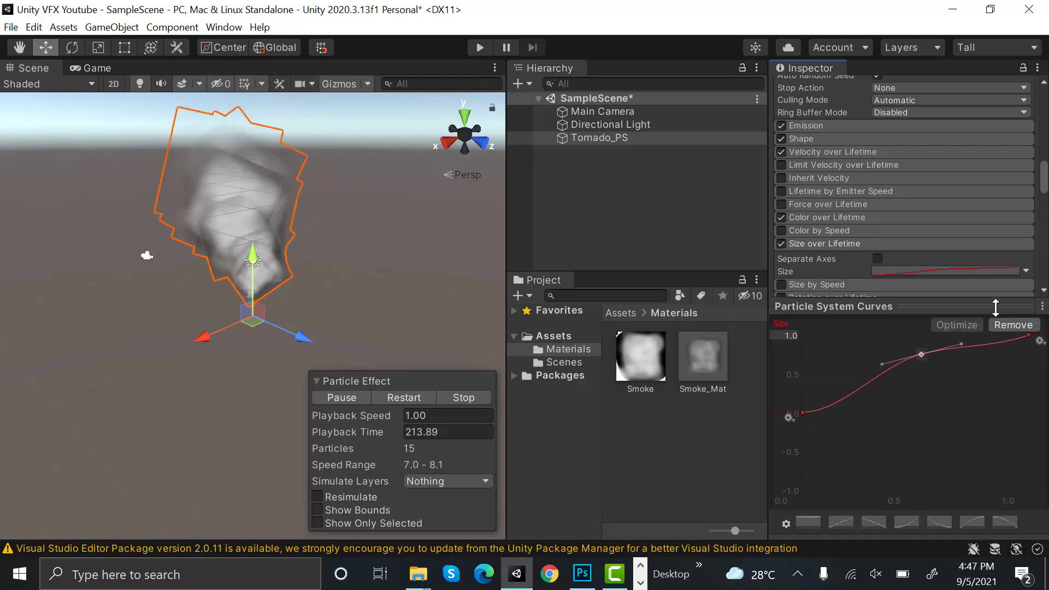
pyautogui.moveTo(995, 320); pyautogui.dragTo(991, 555)
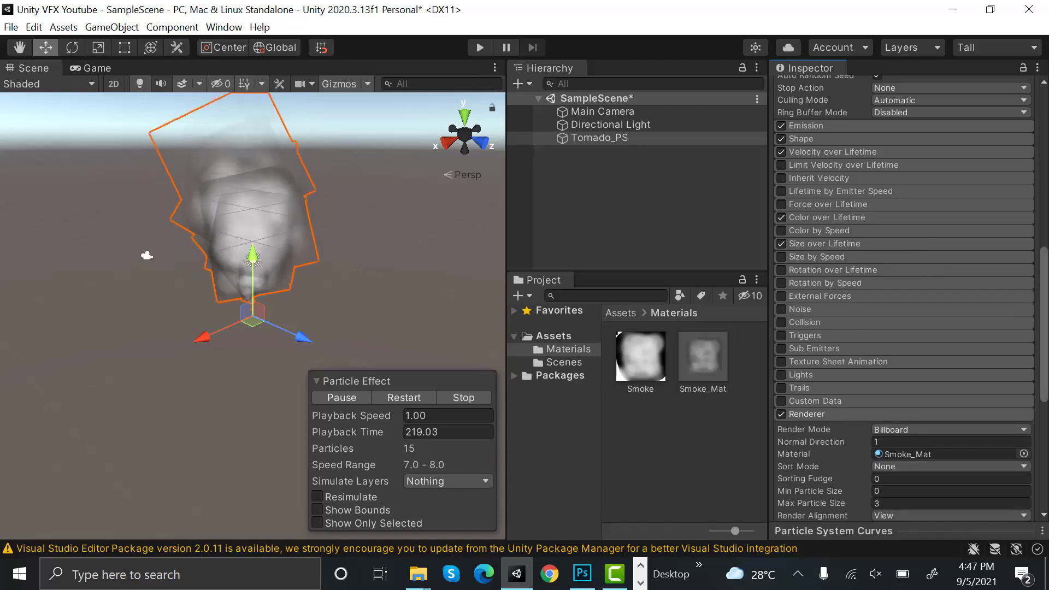
# Step: Enable Rotation over Lifetime with angular velocity random between 120 and 160
pyautogui.click(781, 270)
pyautogui.click(815, 270)
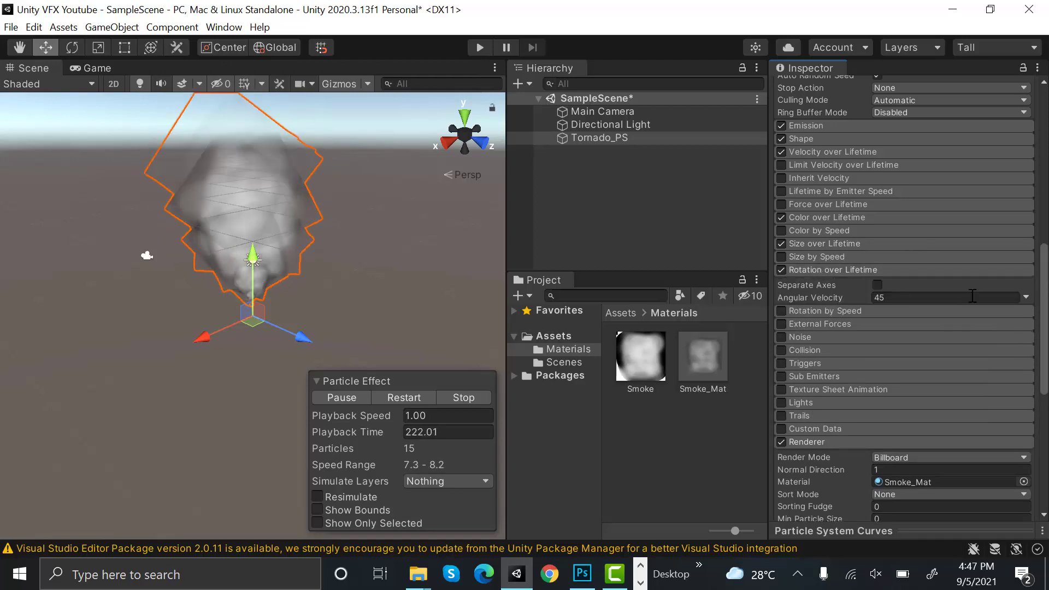
pyautogui.click(1027, 297)
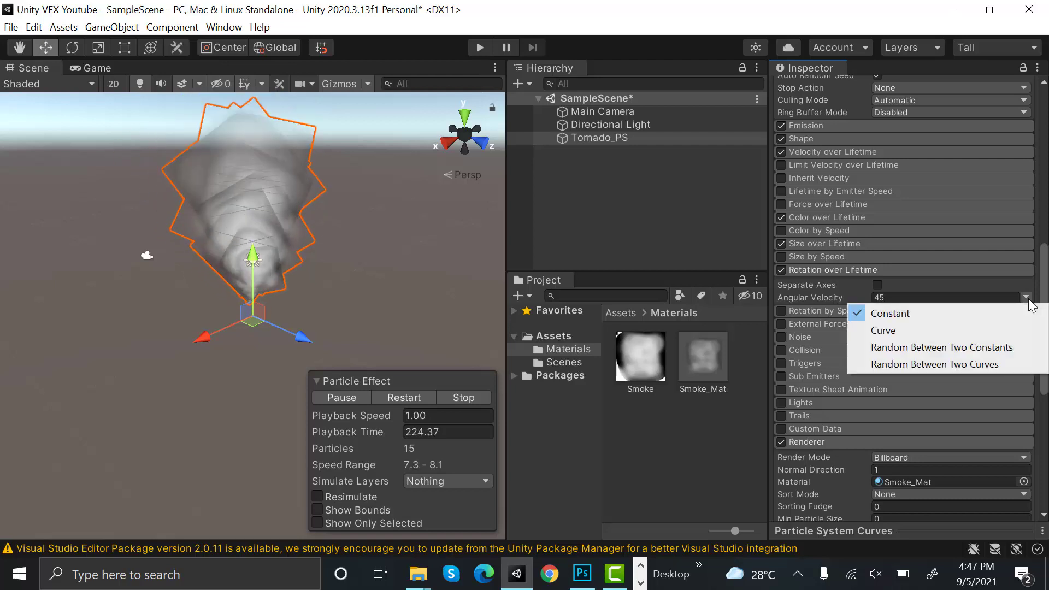
pyautogui.click(989, 349)
pyautogui.click(891, 297)
pyautogui.write('120')
pyautogui.click(973, 298)
pyautogui.write('160')
# Step: Locate the Renderer module's Material field
pyautogui.scroll(-10, 971, 268)
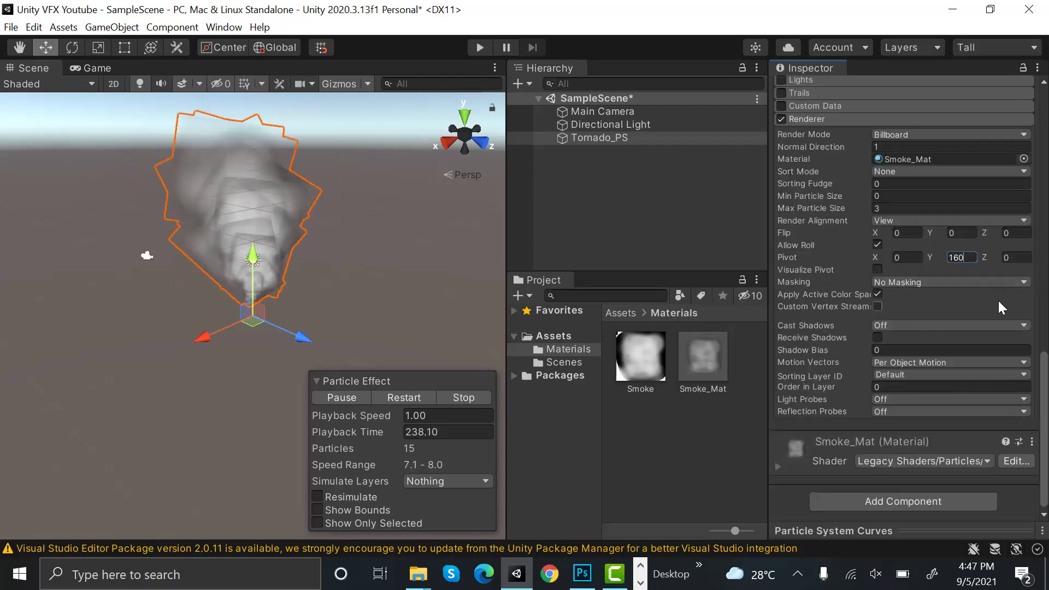
pyautogui.scroll(15, 998, 300)
pyautogui.scroll(-15, 982, 290)
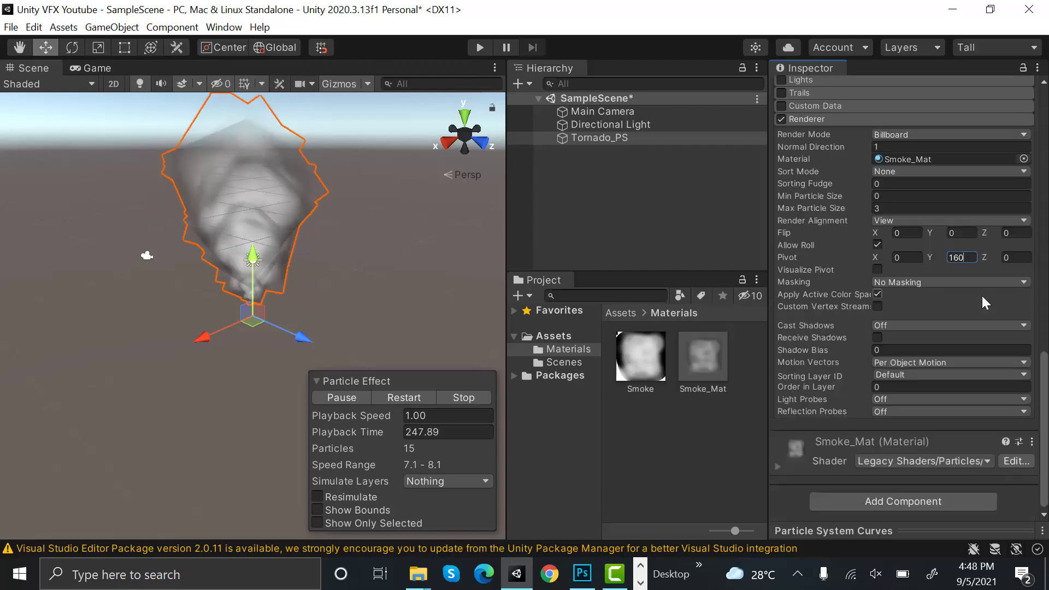
pyautogui.click(952, 159)
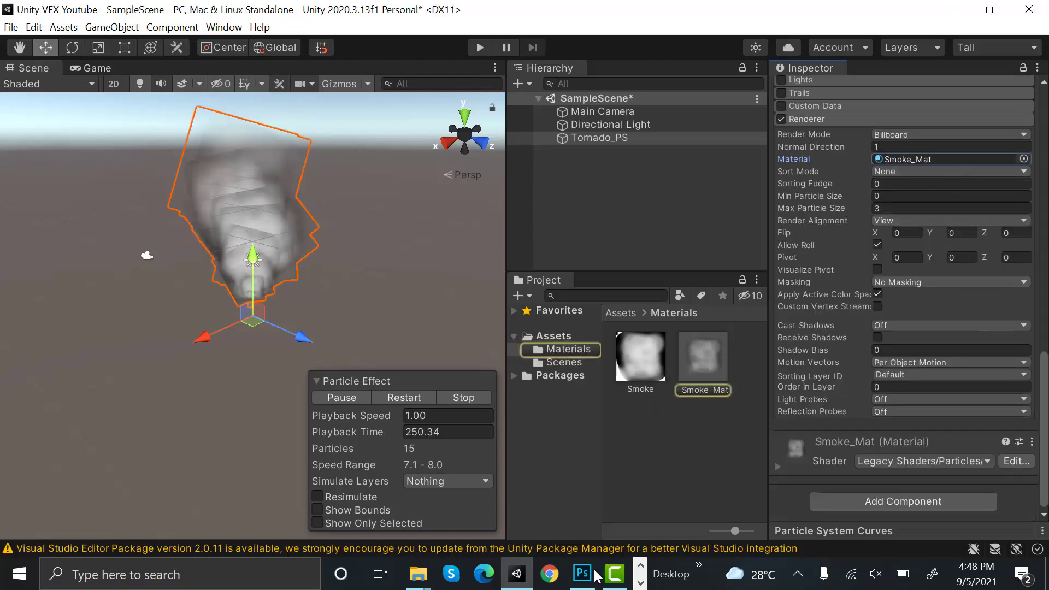
# Step: Show the black background and erase the smoke's top and right edges at 45% strength
pyautogui.hotkey('alt', 'Tab')
pyautogui.click(863, 380)
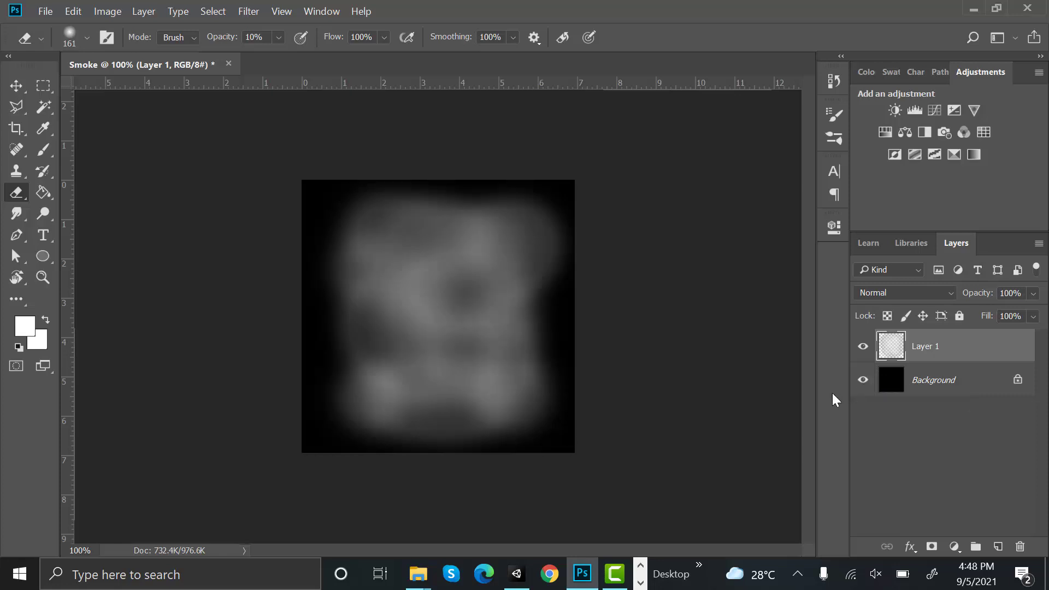
pyautogui.rightClick(24, 192)
pyautogui.click(449, 176)
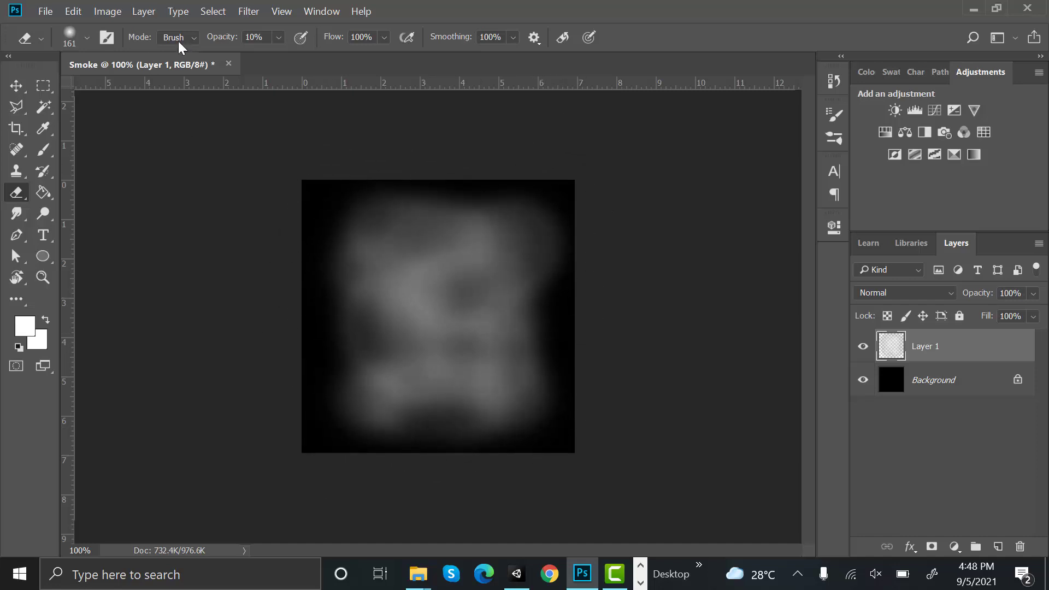
pyautogui.moveTo(242, 44); pyautogui.dragTo(261, 39)
pyautogui.moveTo(424, 166)
pyautogui.mouseDown()
pyautogui.moveTo(577, 167)
pyautogui.moveTo(585, 197)
pyautogui.moveTo(564, 334)
pyautogui.moveTo(568, 436)
pyautogui.moveTo(549, 464)
pyautogui.moveTo(324, 486)
pyautogui.moveTo(297, 425)
pyautogui.moveTo(302, 217)
pyautogui.moveTo(370, 152)
pyautogui.mouseUp()
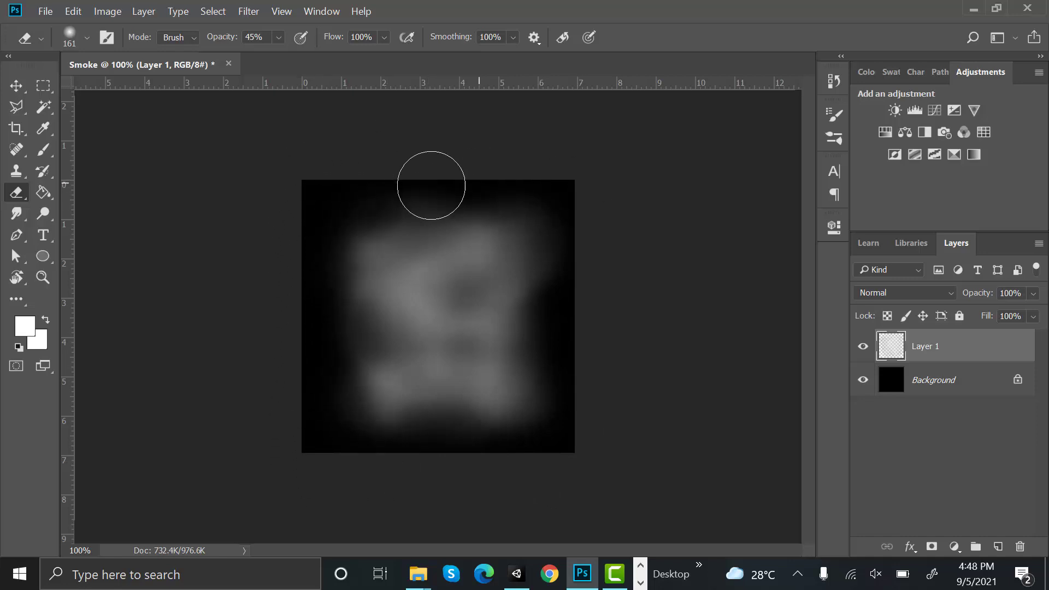
# Step: Thin out the lower-centre and middle smoke with the eraser at 20%
pyautogui.moveTo(229, 37); pyautogui.dragTo(211, 52)
pyautogui.moveTo(227, 39)
pyautogui.mouseDown()
pyautogui.moveTo(251, 50)
pyautogui.moveTo(224, 62)
pyautogui.moveTo(234, 58)
pyautogui.mouseUp()
pyautogui.click(445, 285)
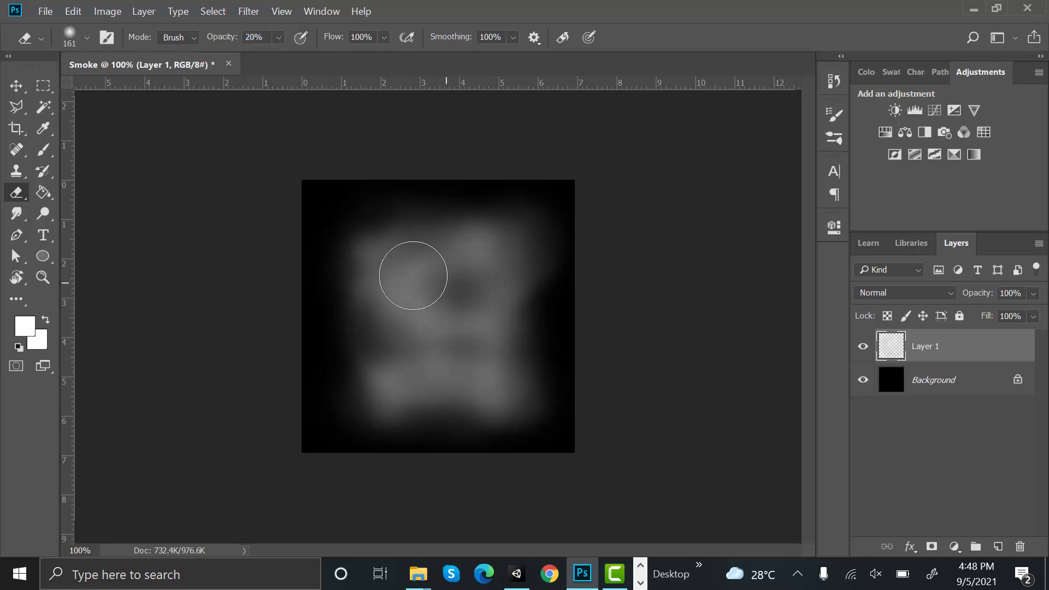
pyautogui.moveTo(450, 384)
pyautogui.mouseDown()
pyautogui.moveTo(477, 332)
pyautogui.moveTo(462, 262)
pyautogui.mouseUp()
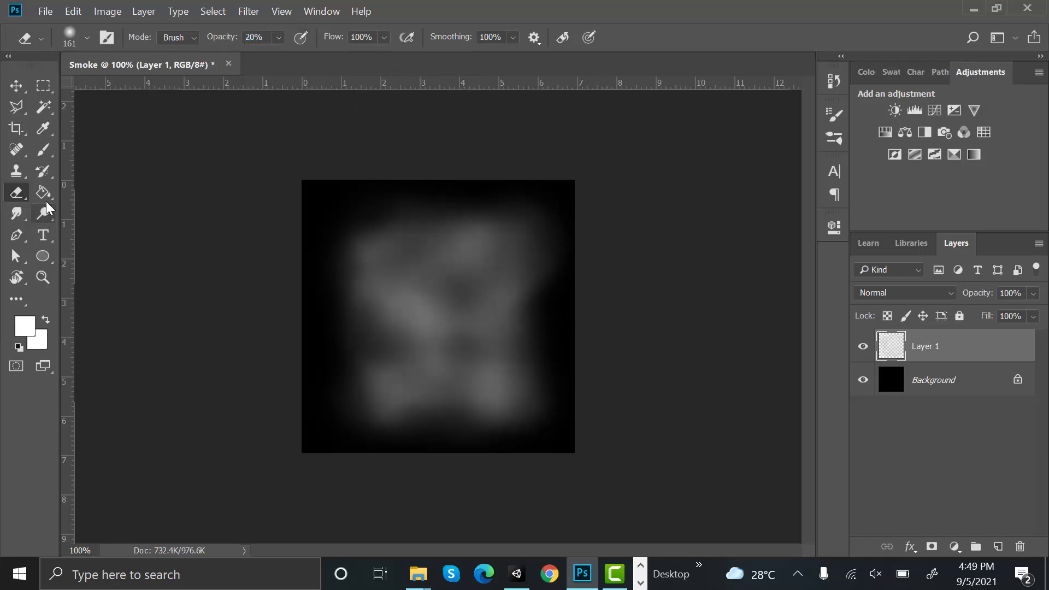
# Step: Try a soft brush stroke on the upper-left smoke, then undo it
pyautogui.rightClick(20, 201)
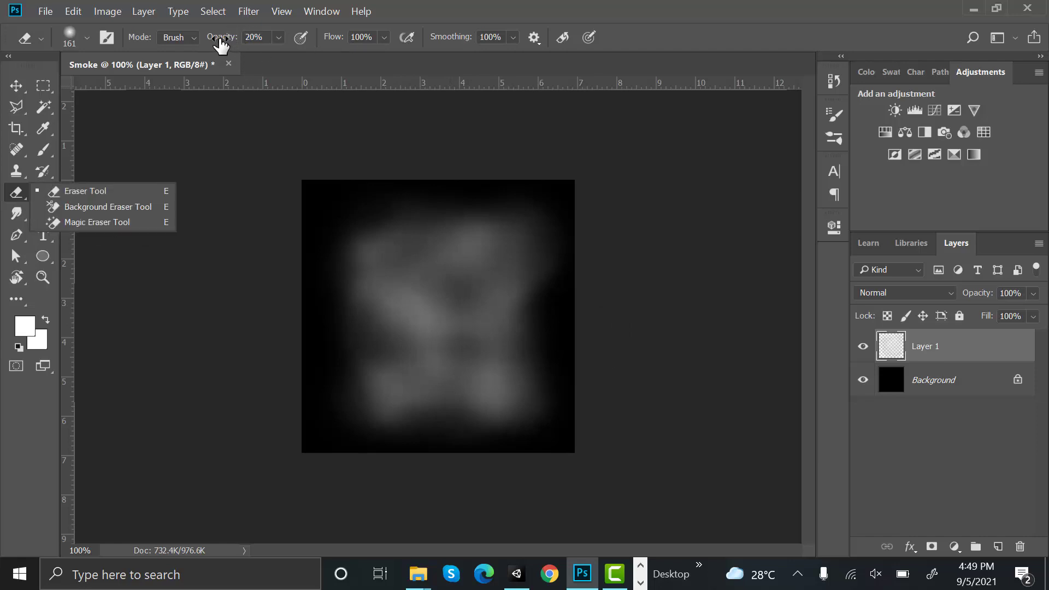
pyautogui.moveTo(219, 41); pyautogui.dragTo(721, 31)
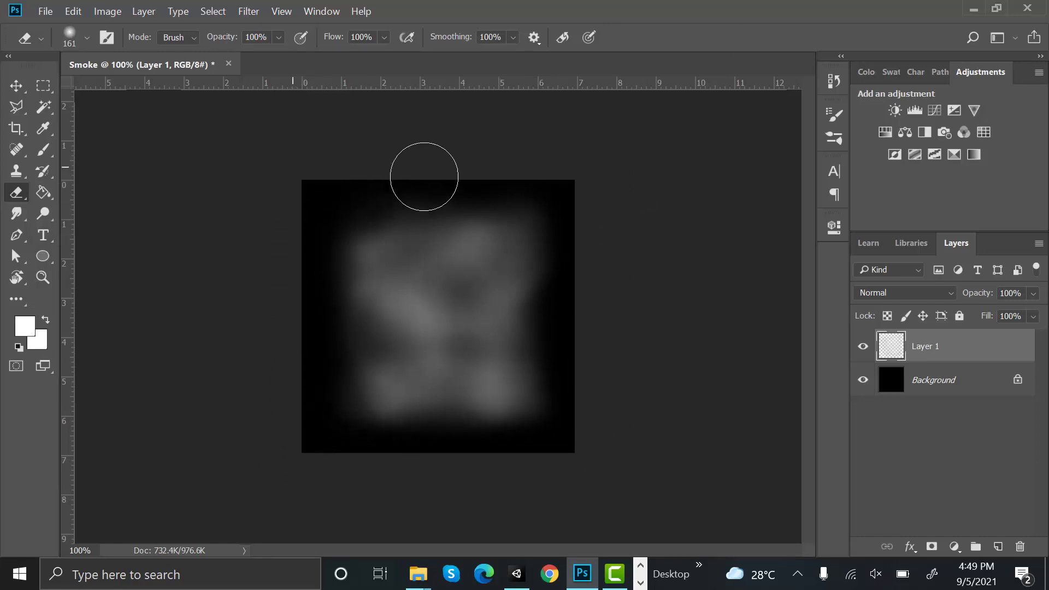
pyautogui.click(263, 36)
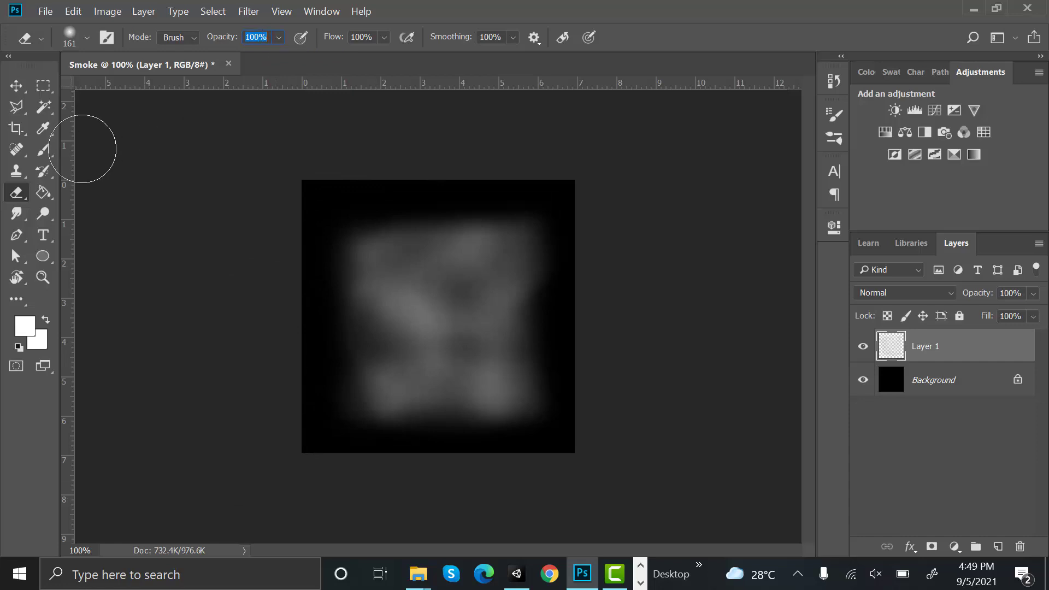
pyautogui.click(43, 150)
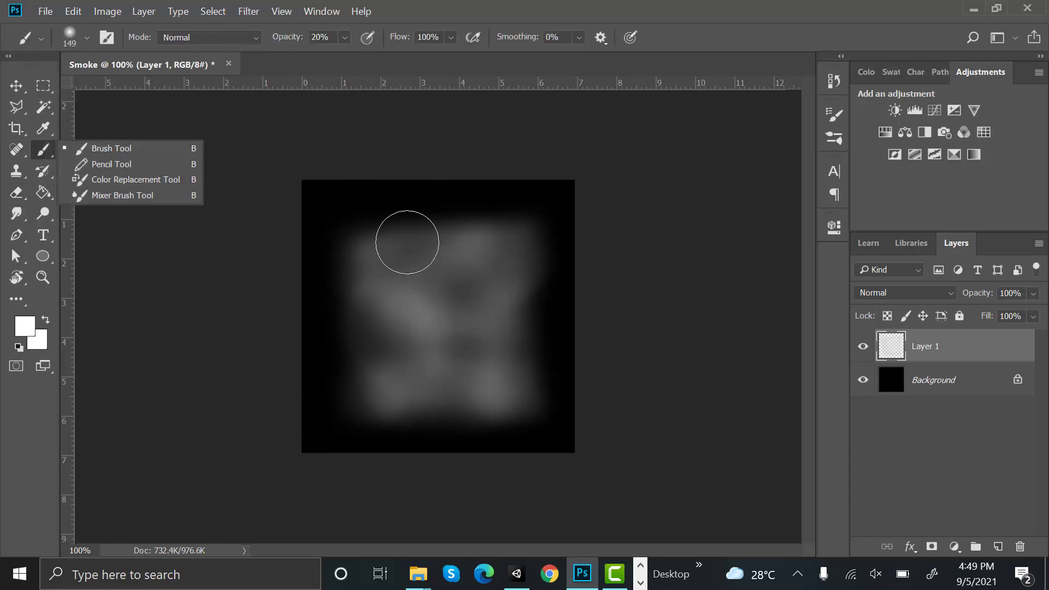
pyautogui.moveTo(356, 241)
pyautogui.mouseDown()
pyautogui.moveTo(392, 283)
pyautogui.moveTo(420, 282)
pyautogui.moveTo(385, 250)
pyautogui.moveTo(506, 246)
pyautogui.moveTo(480, 283)
pyautogui.moveTo(492, 332)
pyautogui.moveTo(484, 355)
pyautogui.moveTo(411, 332)
pyautogui.moveTo(389, 349)
pyautogui.moveTo(447, 389)
pyautogui.moveTo(491, 393)
pyautogui.mouseUp()
pyautogui.hotkey('ctrl', 'z')
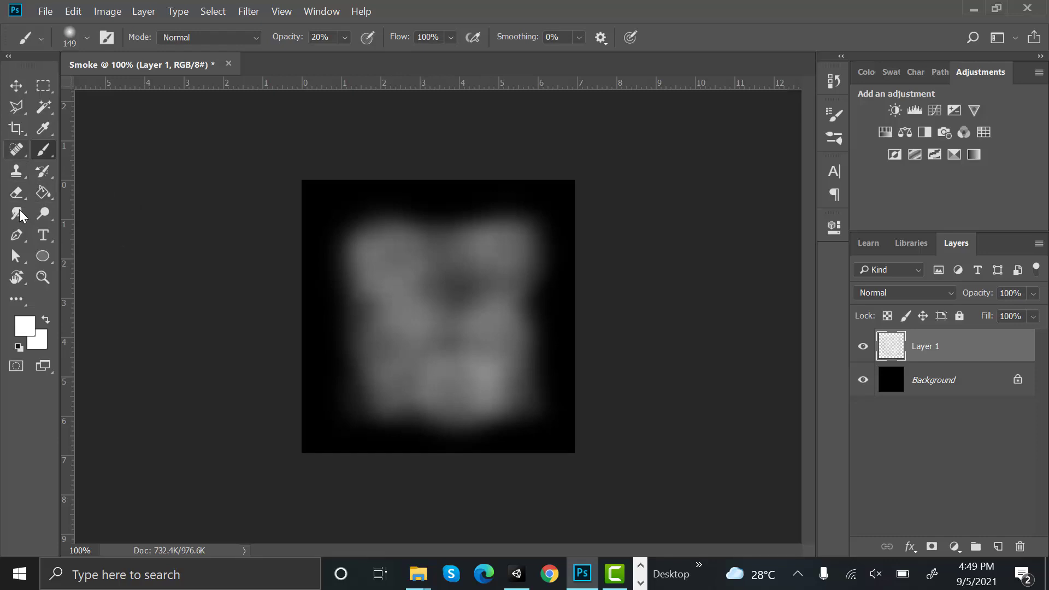
# Step: Lightly dim smoke patches around the image with the eraser at 1%
pyautogui.click(16, 193)
pyautogui.click(259, 36)
pyautogui.write('1')
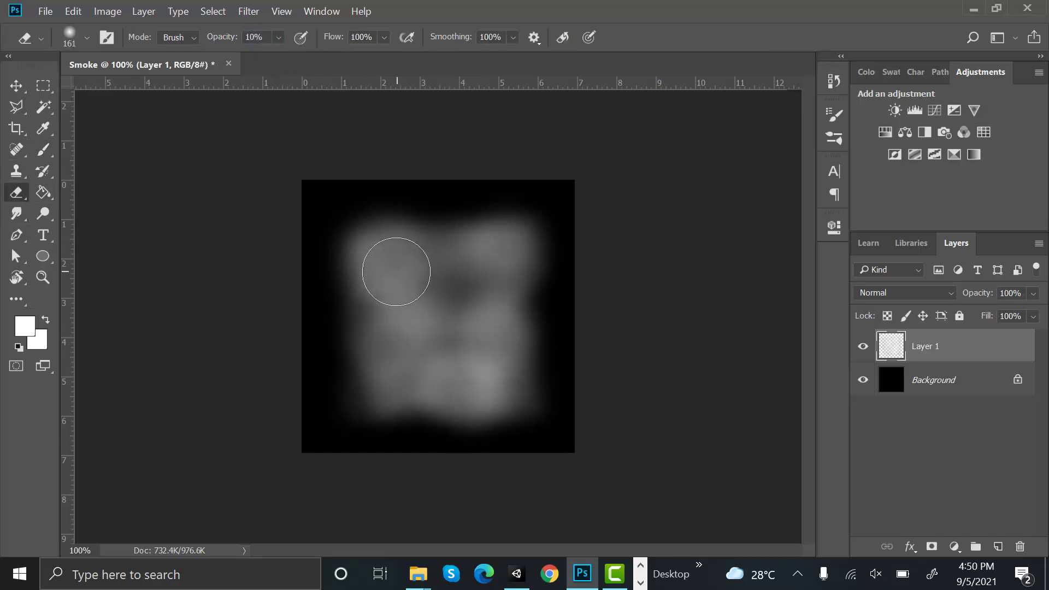
pyautogui.click(407, 319)
pyautogui.moveTo(512, 249)
pyautogui.mouseDown()
pyautogui.moveTo(493, 359)
pyautogui.moveTo(433, 377)
pyautogui.moveTo(423, 357)
pyautogui.moveTo(445, 272)
pyautogui.moveTo(416, 266)
pyautogui.moveTo(438, 243)
pyautogui.moveTo(402, 253)
pyautogui.moveTo(380, 229)
pyautogui.moveTo(365, 241)
pyautogui.moveTo(541, 219)
pyautogui.moveTo(537, 347)
pyautogui.moveTo(473, 431)
pyautogui.moveTo(450, 414)
pyautogui.moveTo(558, 306)
pyautogui.moveTo(429, 257)
pyautogui.mouseUp()
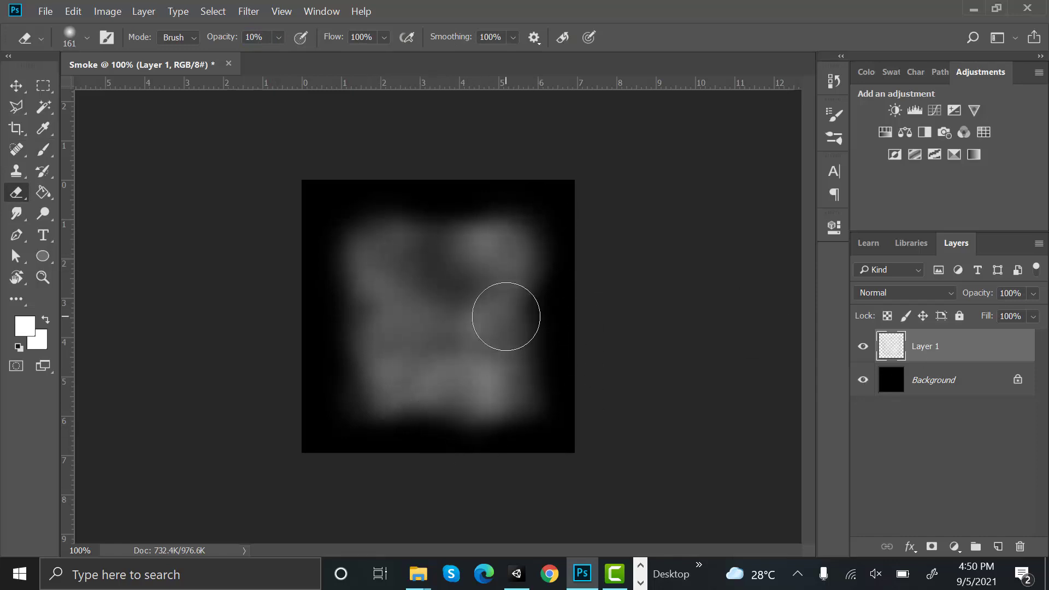
# Step: Hide the background and save the image as PNG, overwriting Smoke.png
pyautogui.click(862, 380)
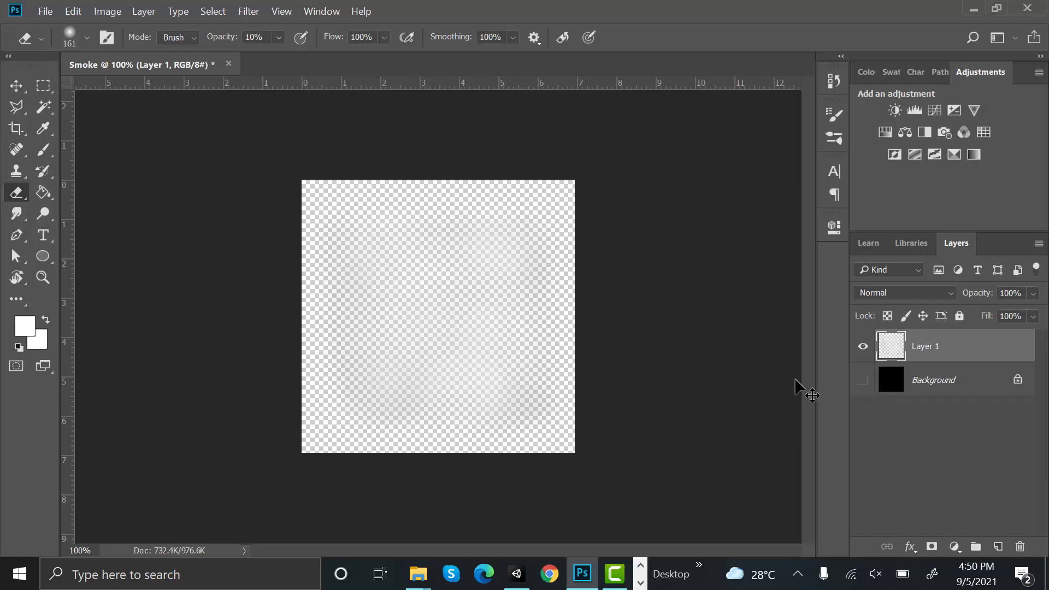
pyautogui.hotkey('ctrl', 'shift', 's')
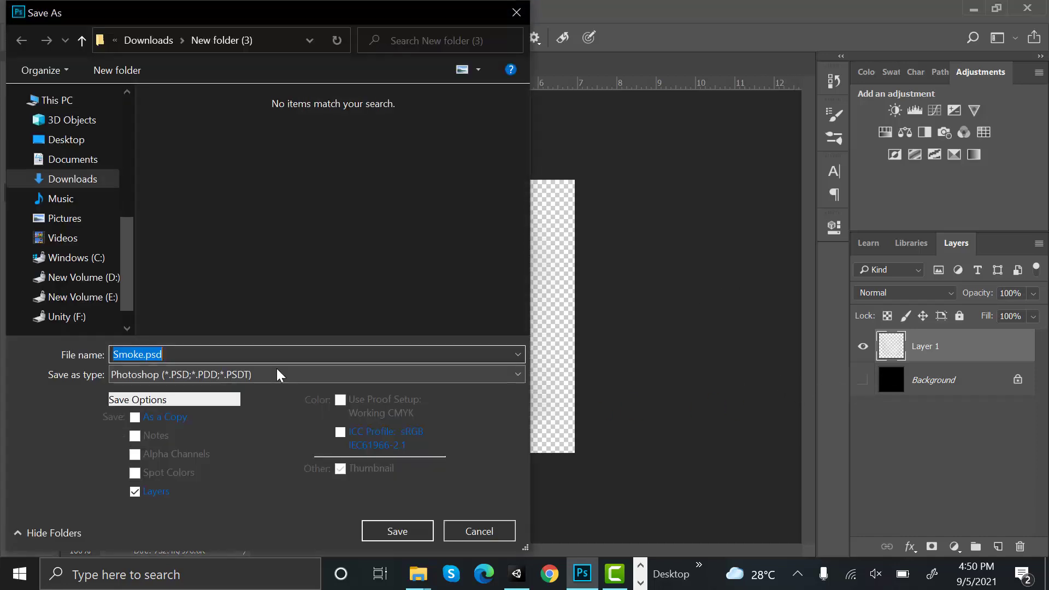
pyautogui.click(278, 372)
pyautogui.click(208, 303)
pyautogui.click(398, 531)
pyautogui.click(574, 289)
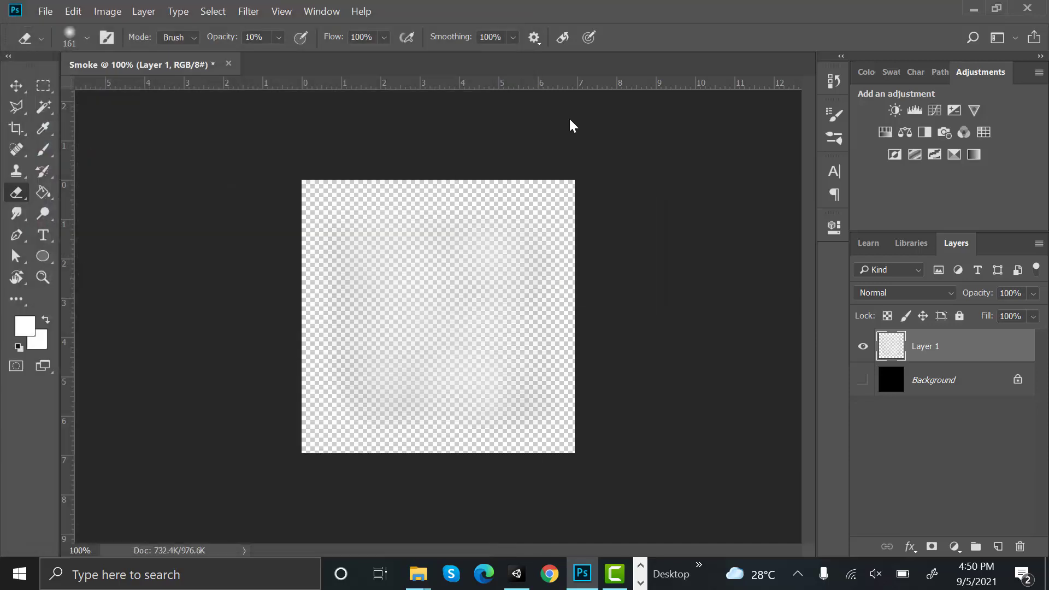
pyautogui.click(635, 156)
# Step: Delete the old Smoke texture from the Unity project
pyautogui.click(517, 574)
pyautogui.click(753, 376)
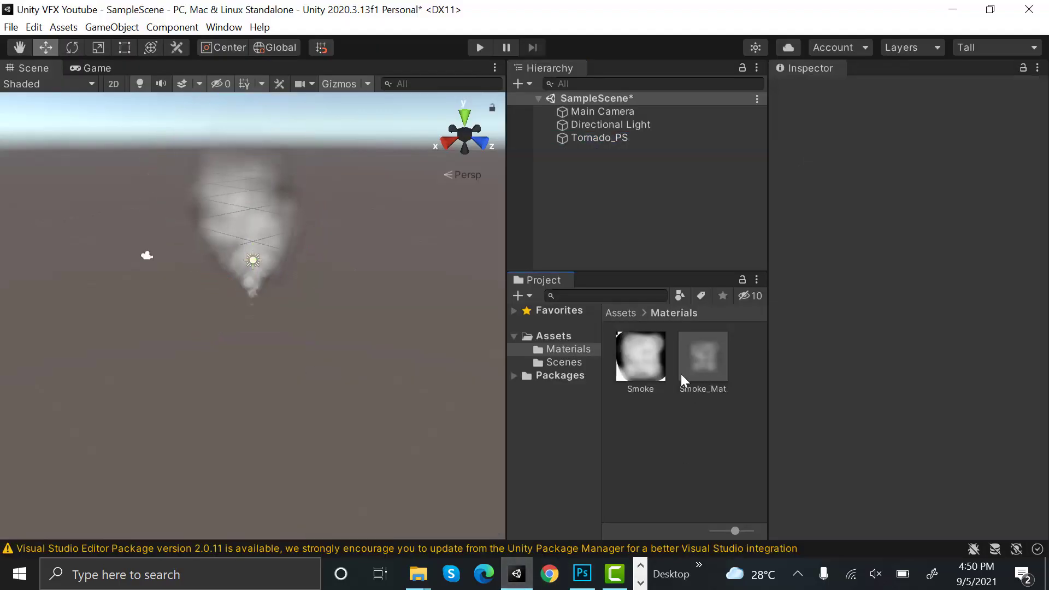
pyautogui.click(651, 374)
pyautogui.press('Delete')
pyautogui.press('Return')
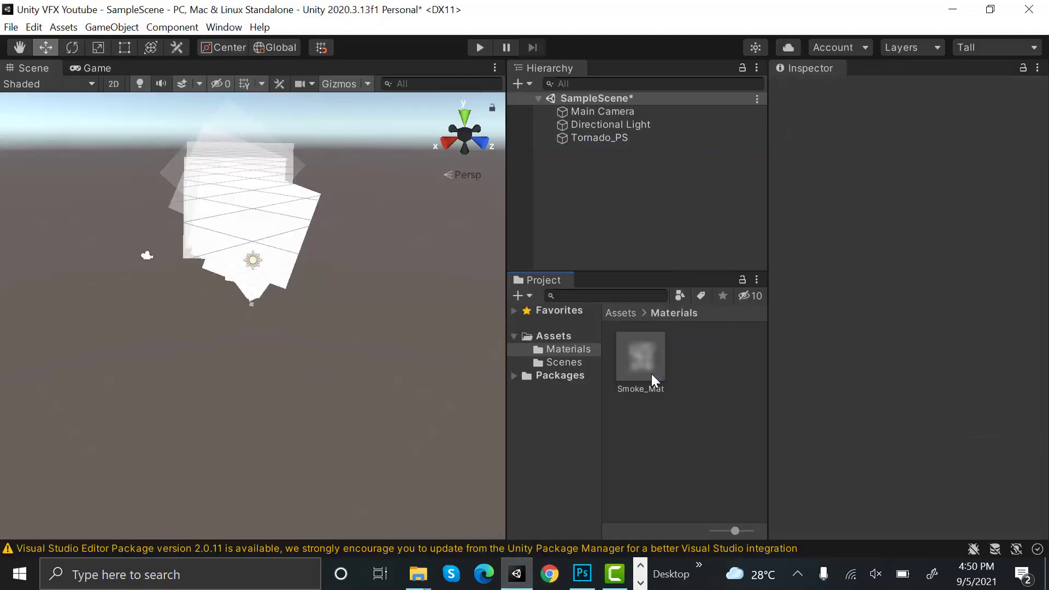
# Step: Import the new Smoke.png into Materials and assign it to Smoke_Mat's Particle Texture
pyautogui.moveTo(418, 574)
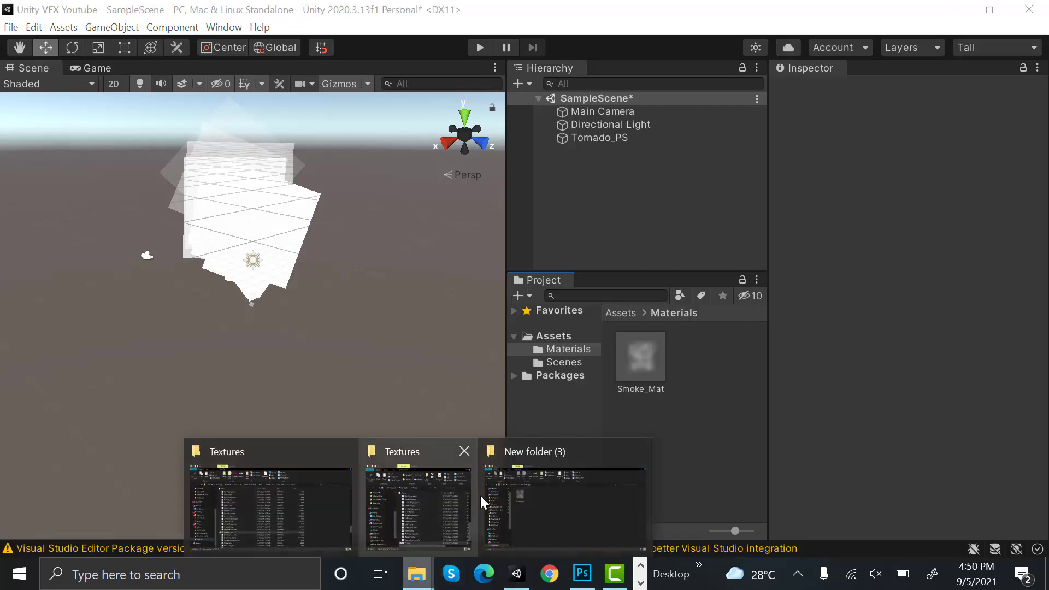
pyautogui.click(523, 494)
pyautogui.moveTo(239, 206); pyautogui.dragTo(740, 438)
pyautogui.click(700, 360)
pyautogui.moveTo(645, 370); pyautogui.dragTo(1018, 178)
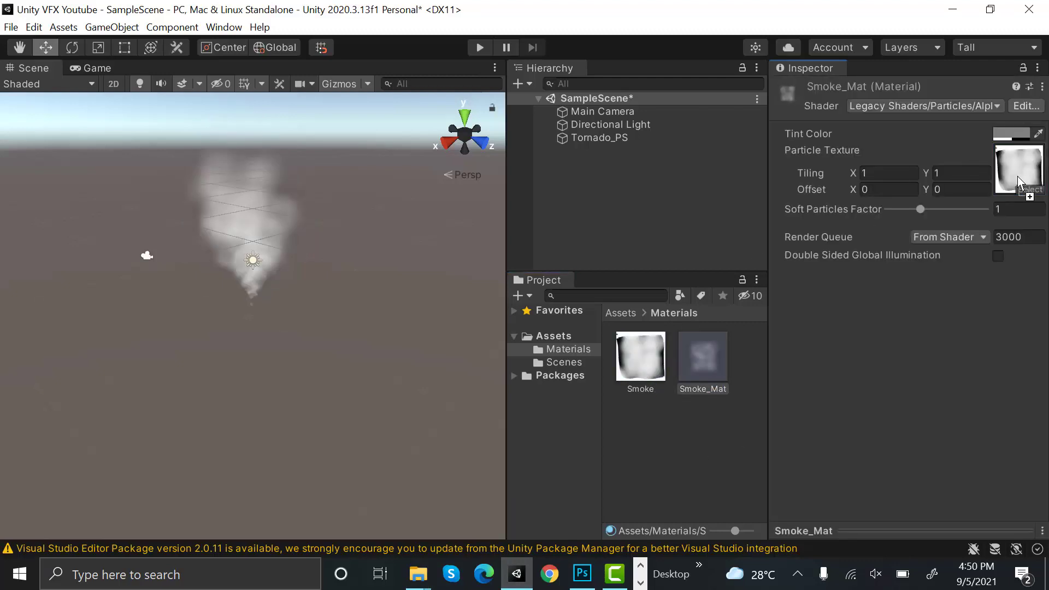
# Step: Darken Tornado_PS's Start Color to a mid-grey
pyautogui.click(598, 137)
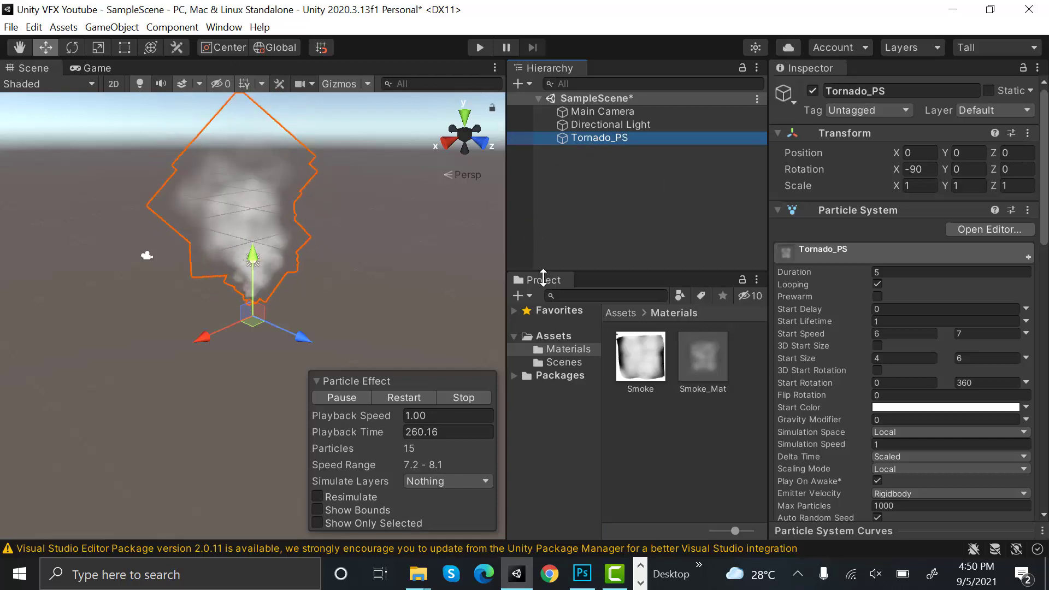
pyautogui.scroll(-5, 957, 328)
pyautogui.click(945, 234)
pyautogui.click(1033, 147)
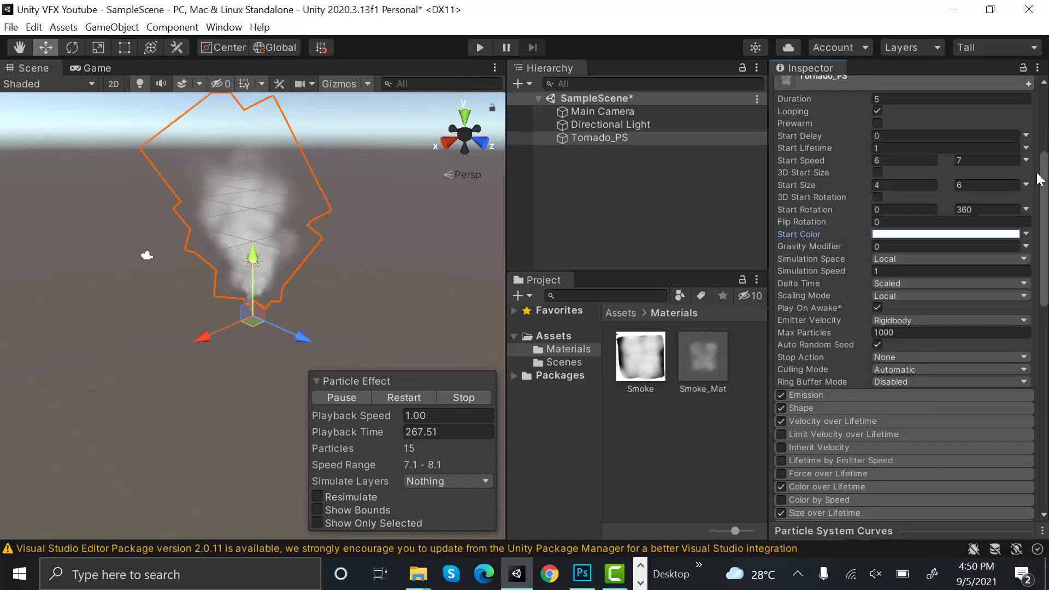
pyautogui.click(982, 234)
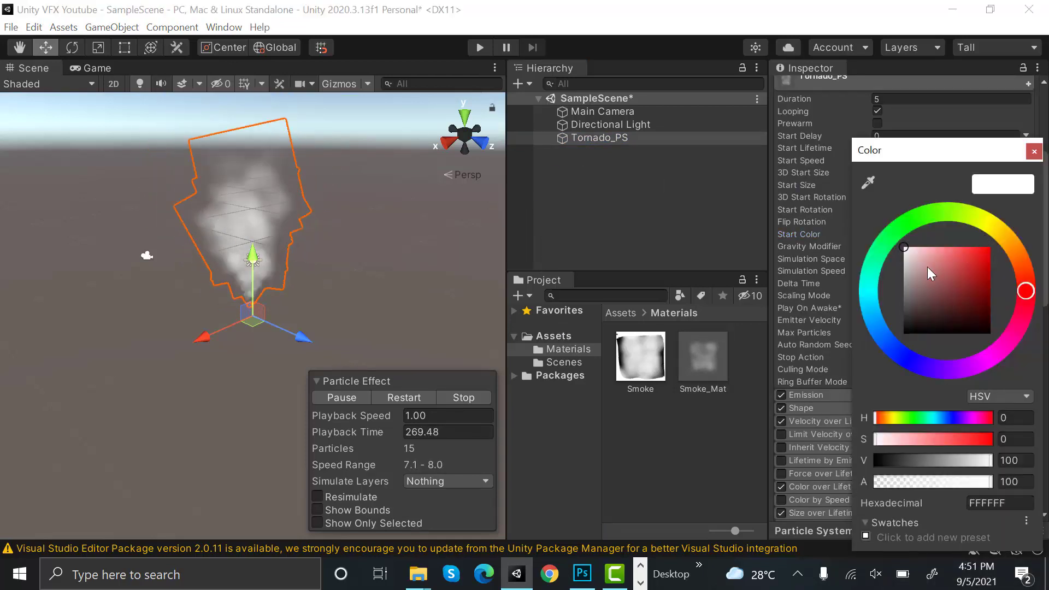
pyautogui.moveTo(906, 267); pyautogui.dragTo(884, 290)
pyautogui.click(1034, 152)
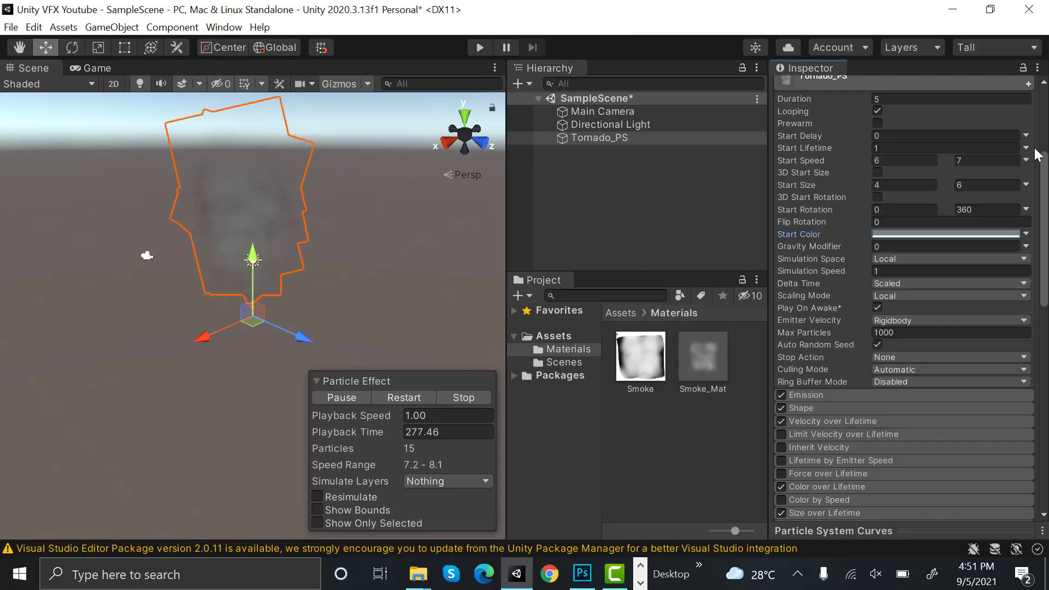
pyautogui.click(673, 156)
pyautogui.click(667, 142)
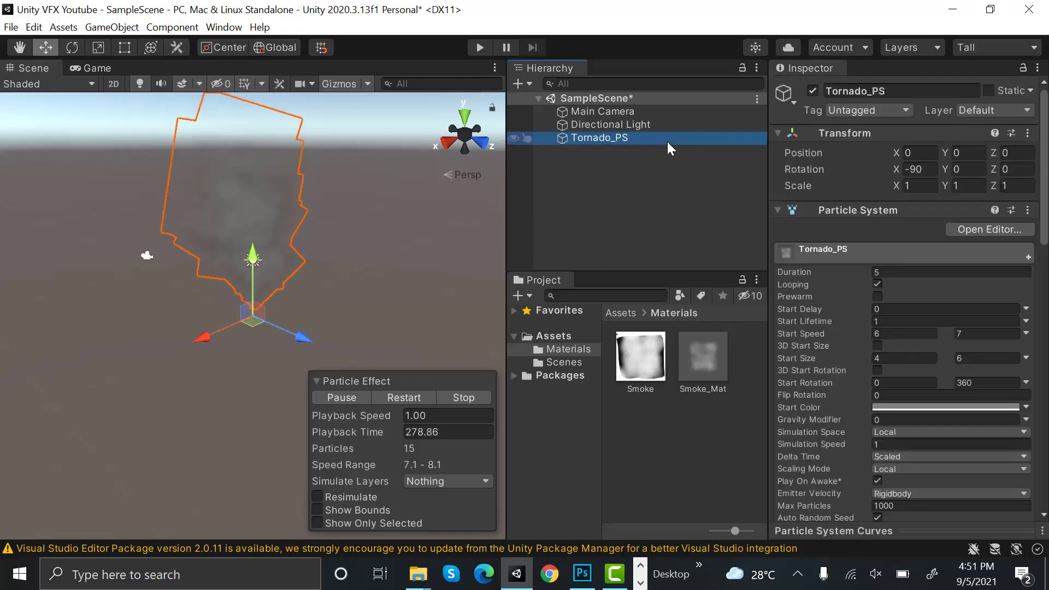
# Step: Duplicate Tornado_PS, name the copy Body, and make it a child of Tornado_PS
pyautogui.hotkey('ctrl', 'd')
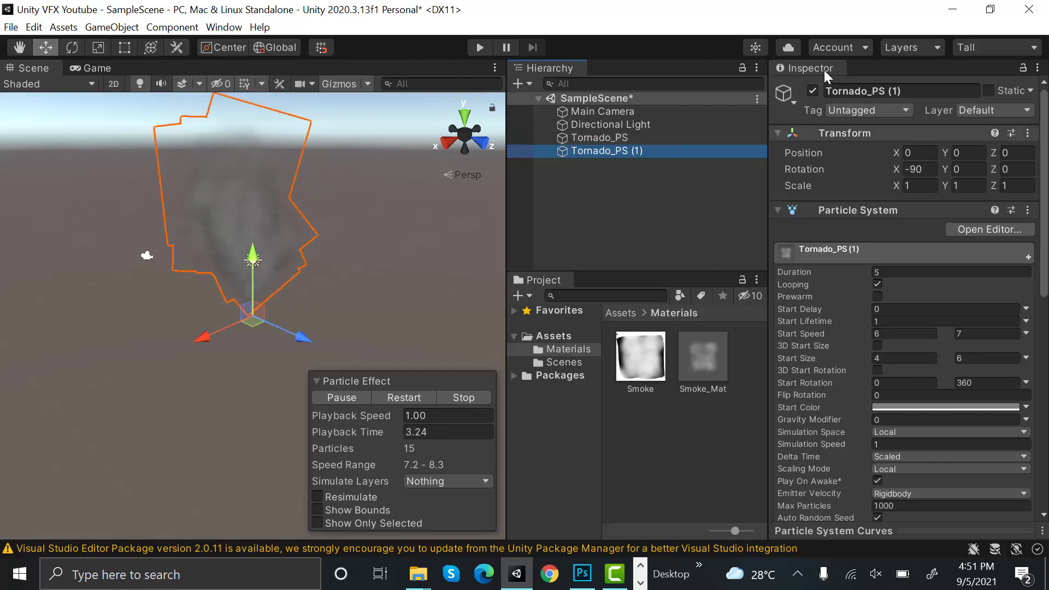
pyautogui.click(921, 91)
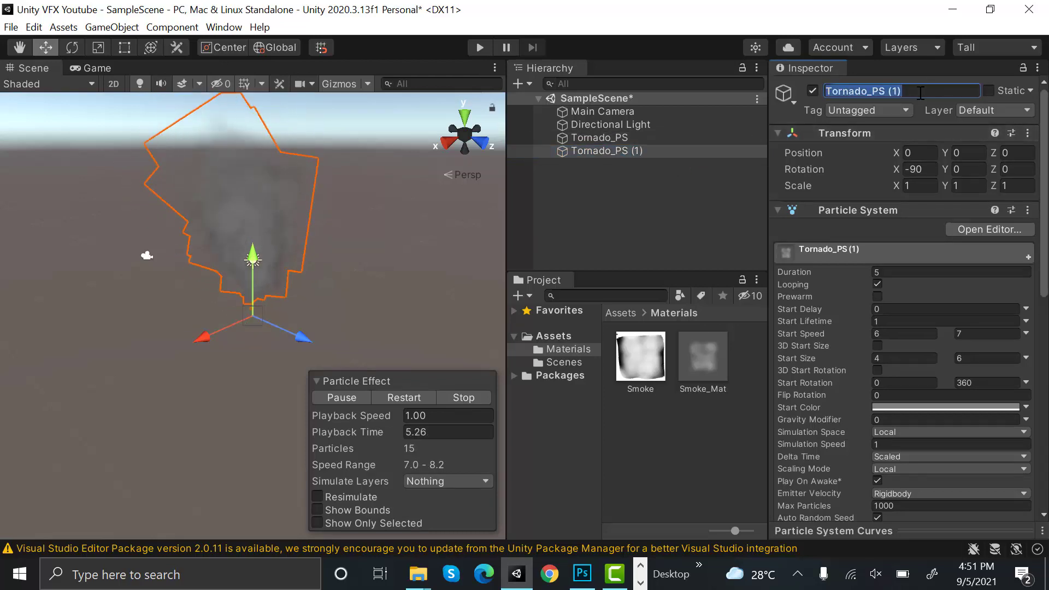
pyautogui.write('Body')
pyautogui.press('Return')
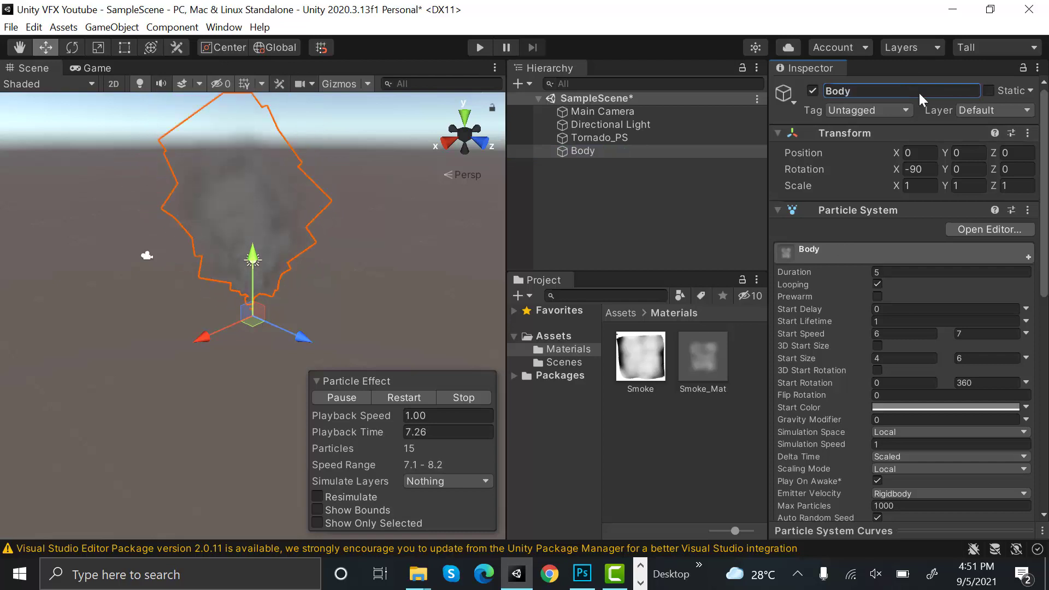
pyautogui.moveTo(586, 149); pyautogui.dragTo(608, 140)
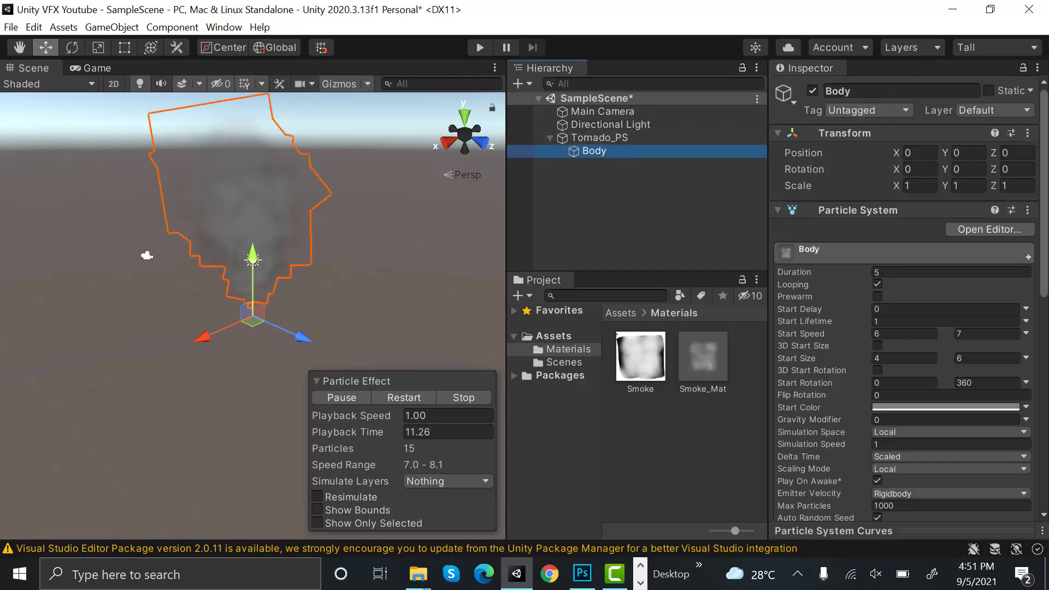
# Step: Set Body's Start Color to pale blue 7198BF
pyautogui.scroll(-10, 951, 273)
pyautogui.scroll(6, 951, 273)
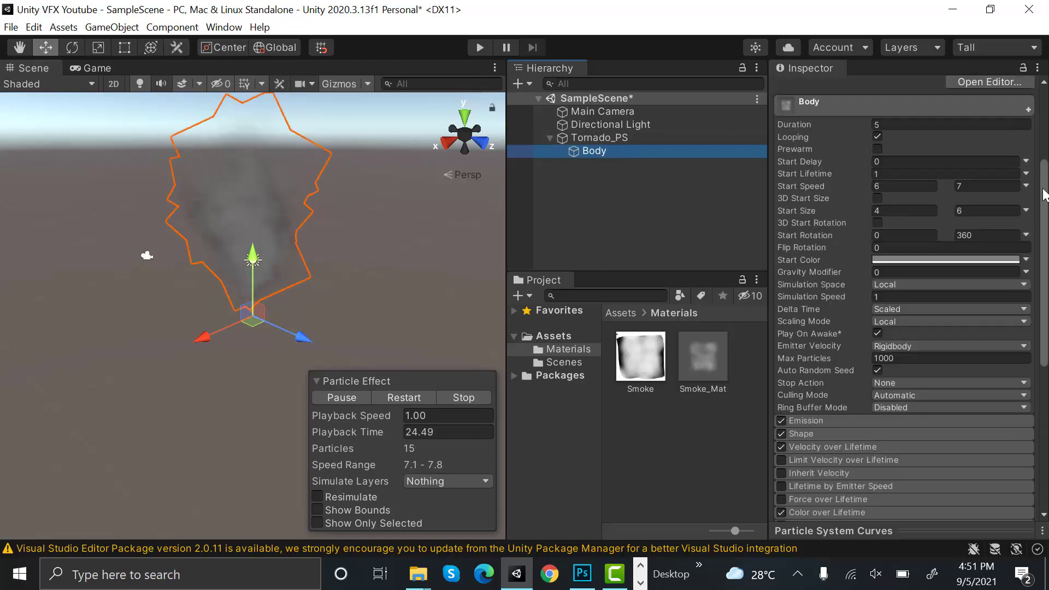
pyautogui.click(948, 260)
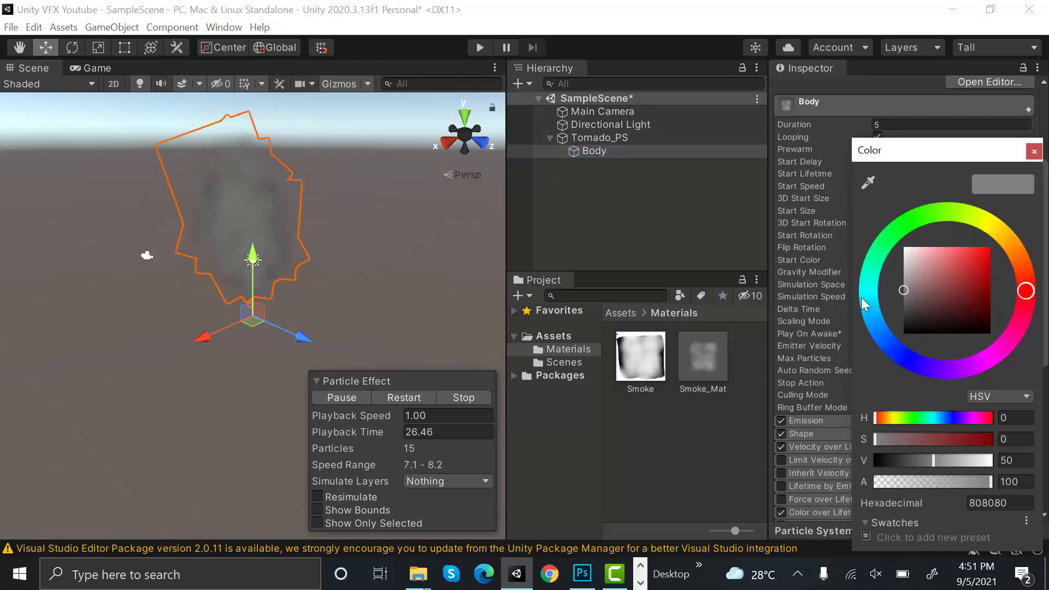
pyautogui.click(882, 329)
pyautogui.moveTo(940, 274)
pyautogui.mouseDown()
pyautogui.moveTo(959, 247)
pyautogui.moveTo(946, 275)
pyautogui.moveTo(995, 284)
pyautogui.moveTo(938, 282)
pyautogui.moveTo(940, 270)
pyautogui.mouseUp()
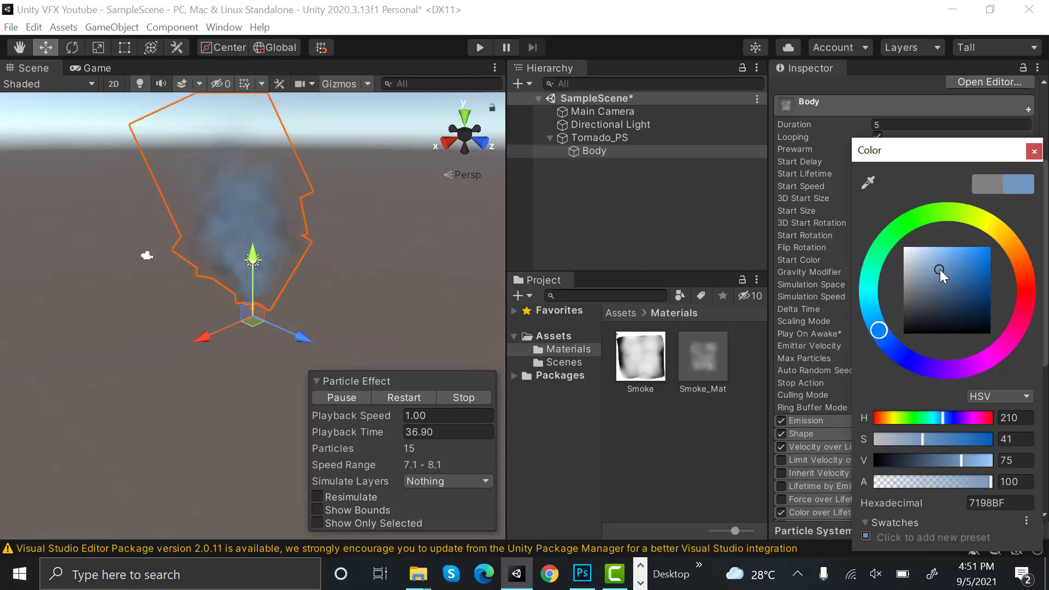
pyautogui.click(1034, 152)
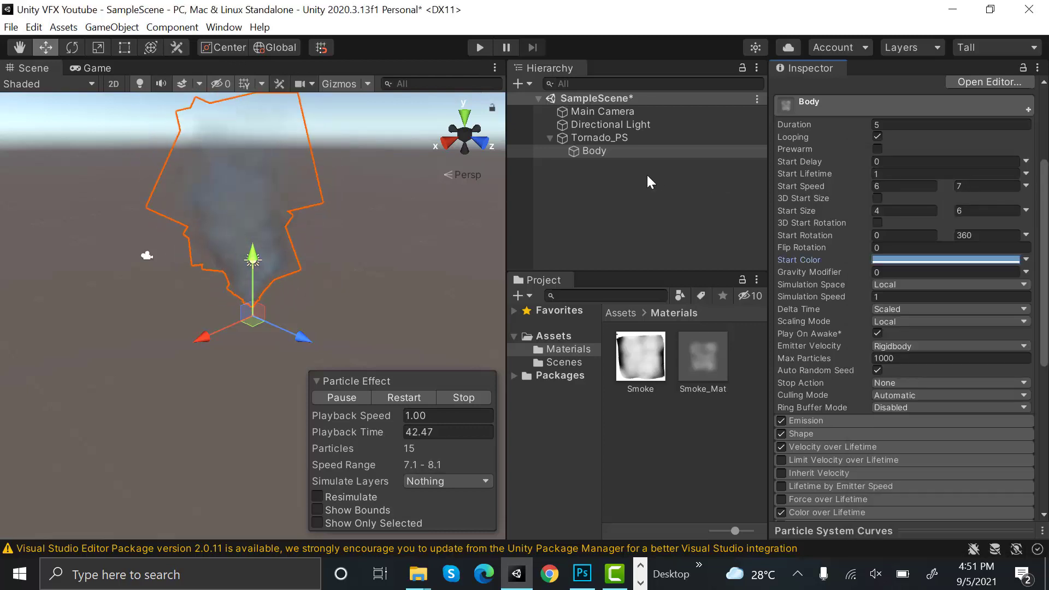
pyautogui.click(607, 158)
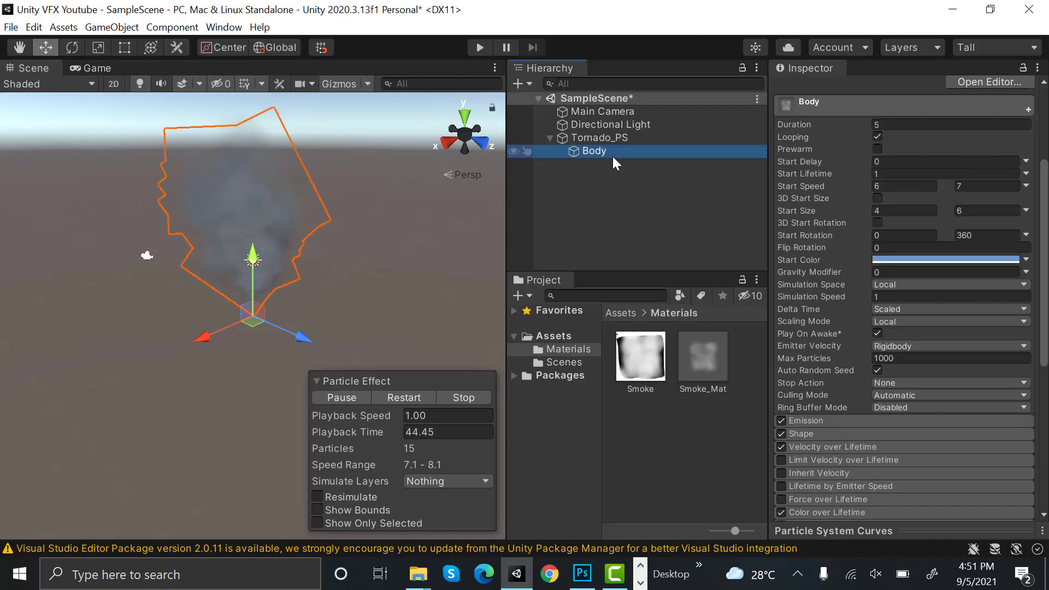
# Step: Duplicate Body and rename the copy Lightening
pyautogui.hotkey('ctrl', 'd')
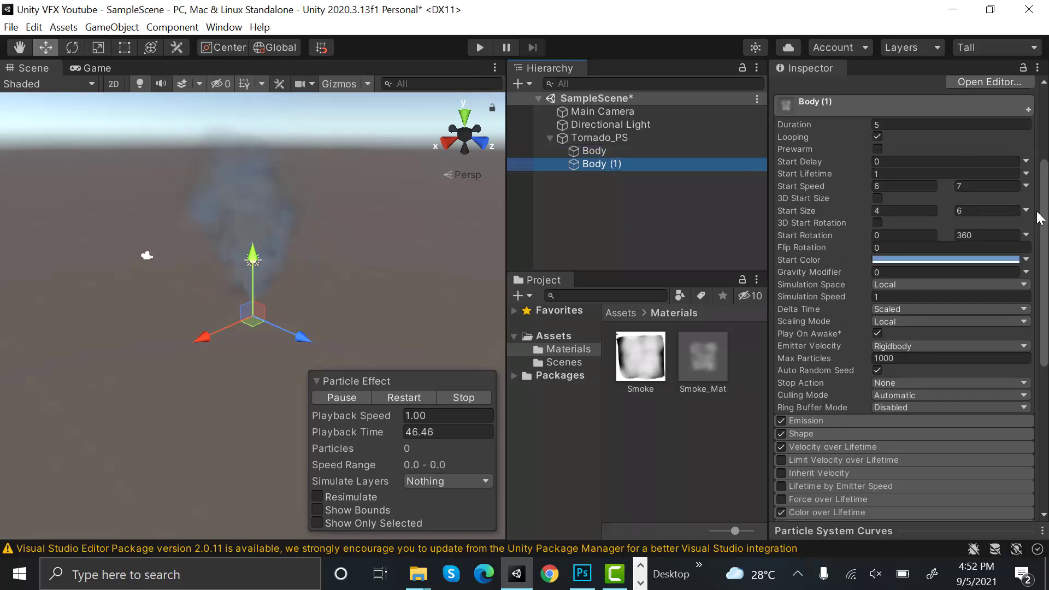
pyautogui.scroll(5, 1040, 217)
pyautogui.click(919, 94)
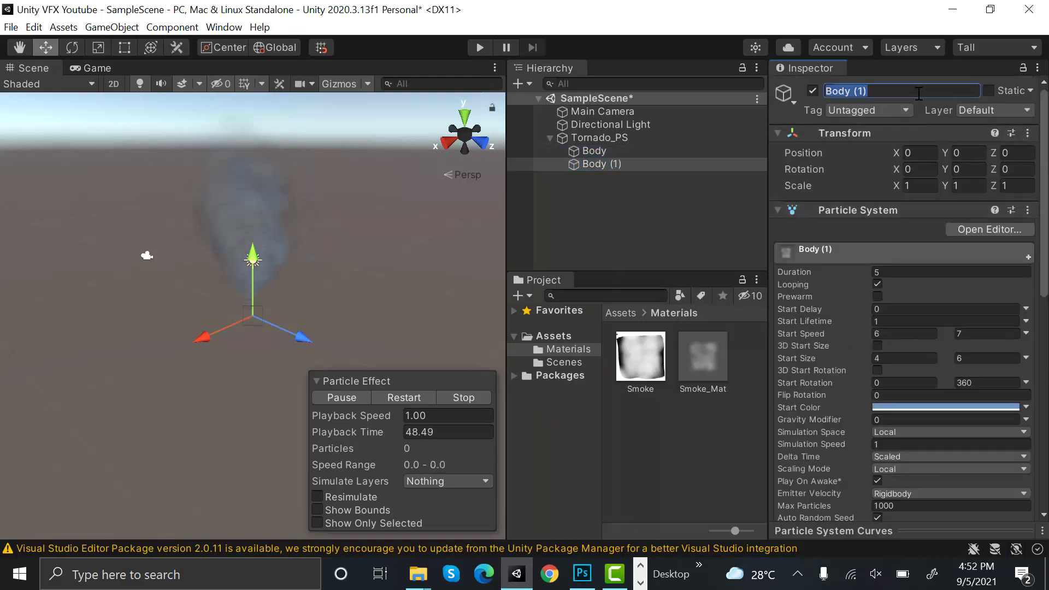
pyautogui.write('Lightenin')
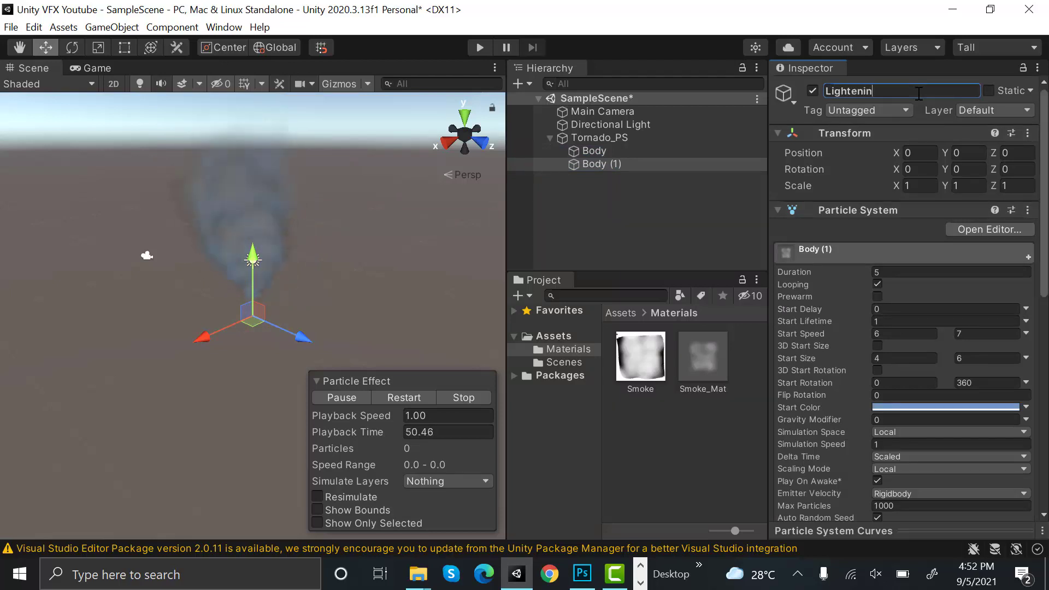
pyautogui.write('g')
pyautogui.press('Return')
# Step: Duplicate Smoke_Mat and rename the copy Lightening_Mat
pyautogui.click(704, 421)
pyautogui.click(713, 378)
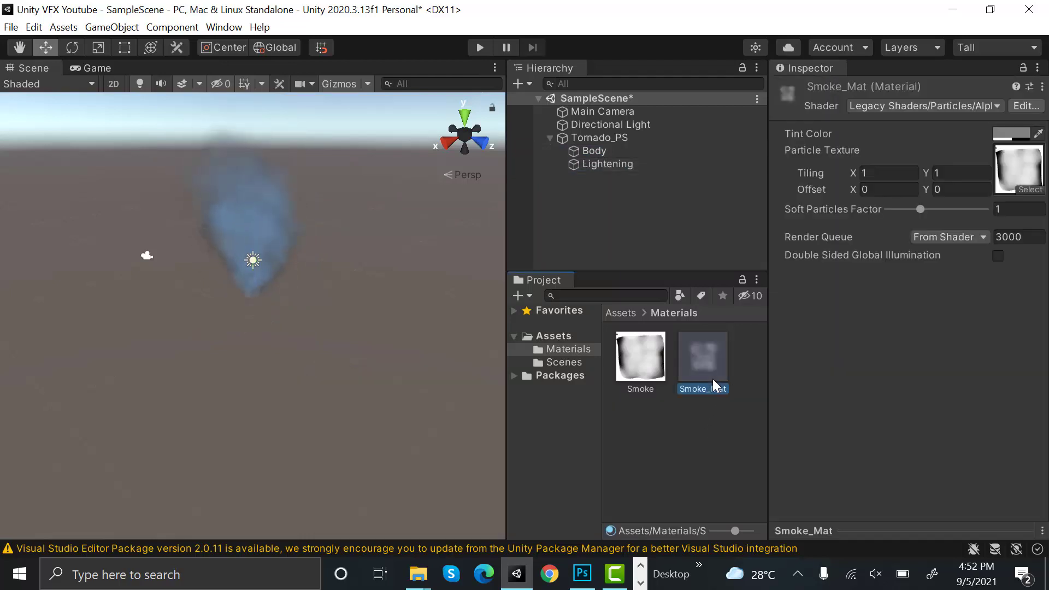
pyautogui.hotkey('ctrl', 'd')
pyautogui.rightClick(722, 370)
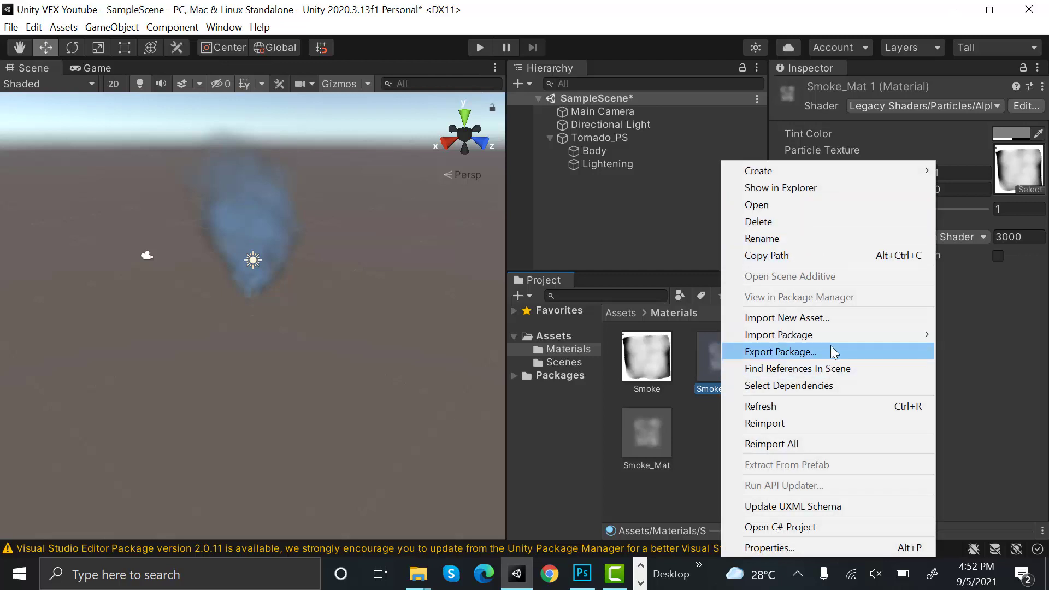
pyautogui.click(844, 239)
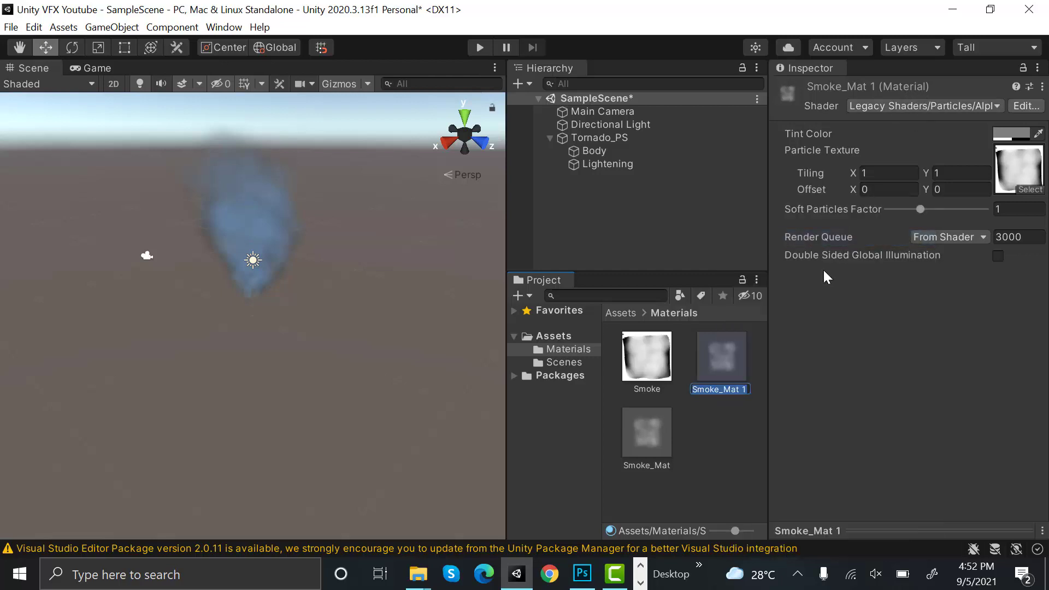
pyautogui.write('Light')
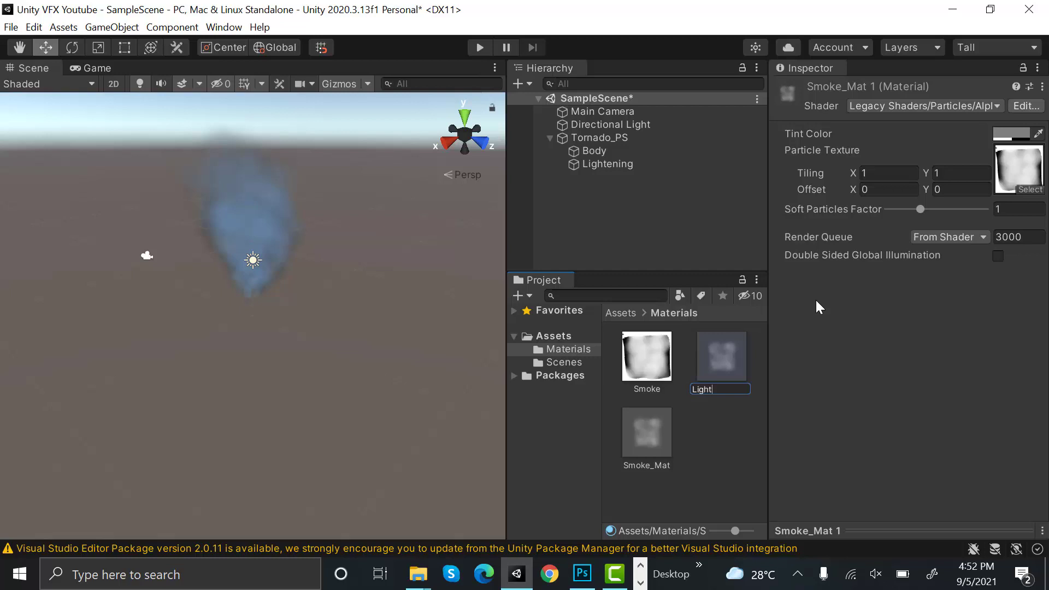
pyautogui.write('ening_Mat')
pyautogui.press('Return')
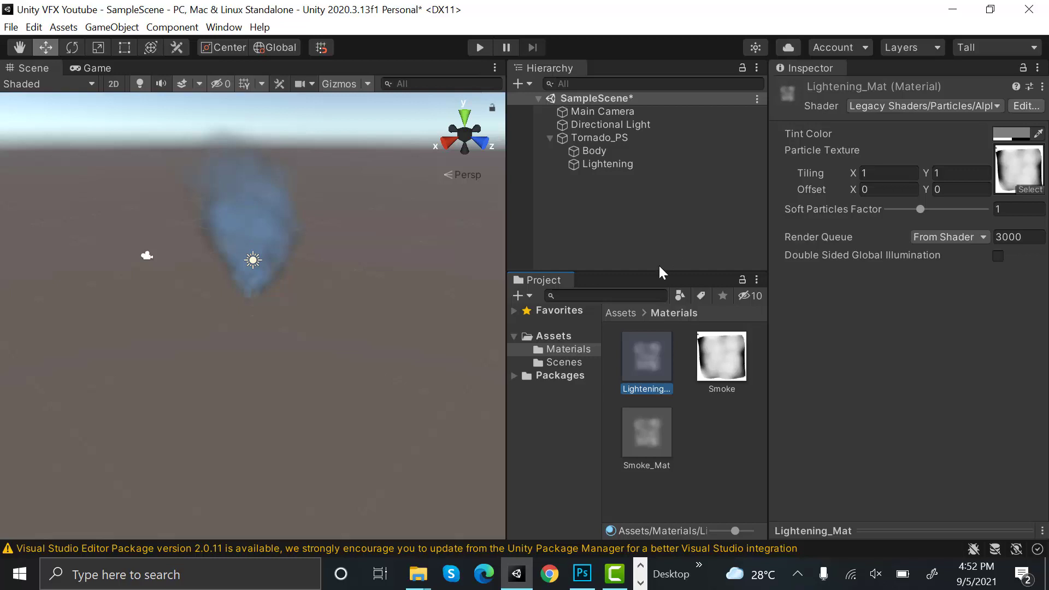
# Step: Open Smoke in Photoshop, hide Layer 1, add a new layer, show Background, pick the Brush Tool
pyautogui.doubleClick(719, 357)
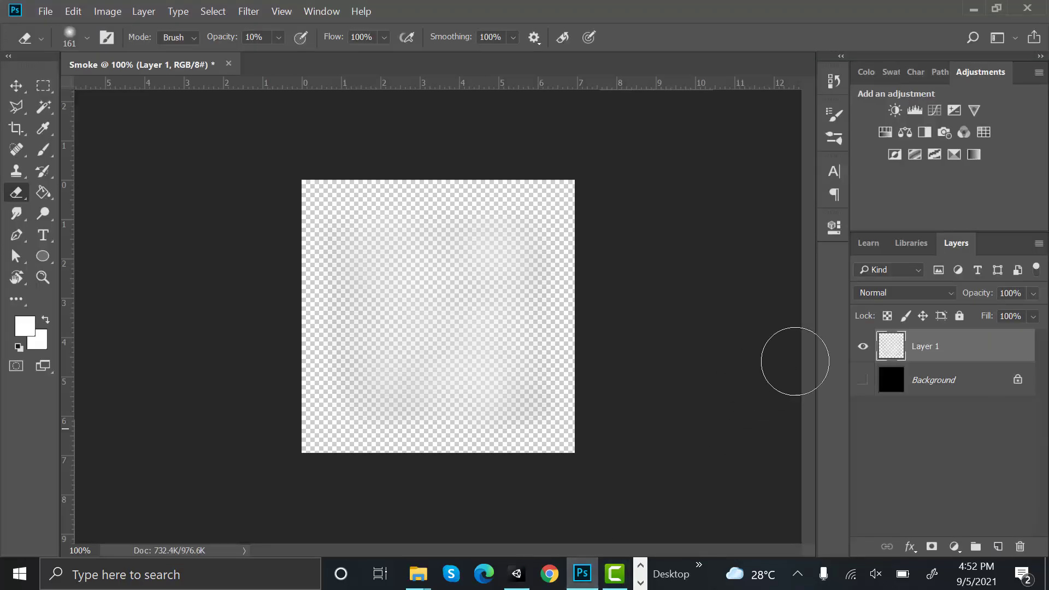
pyautogui.click(862, 347)
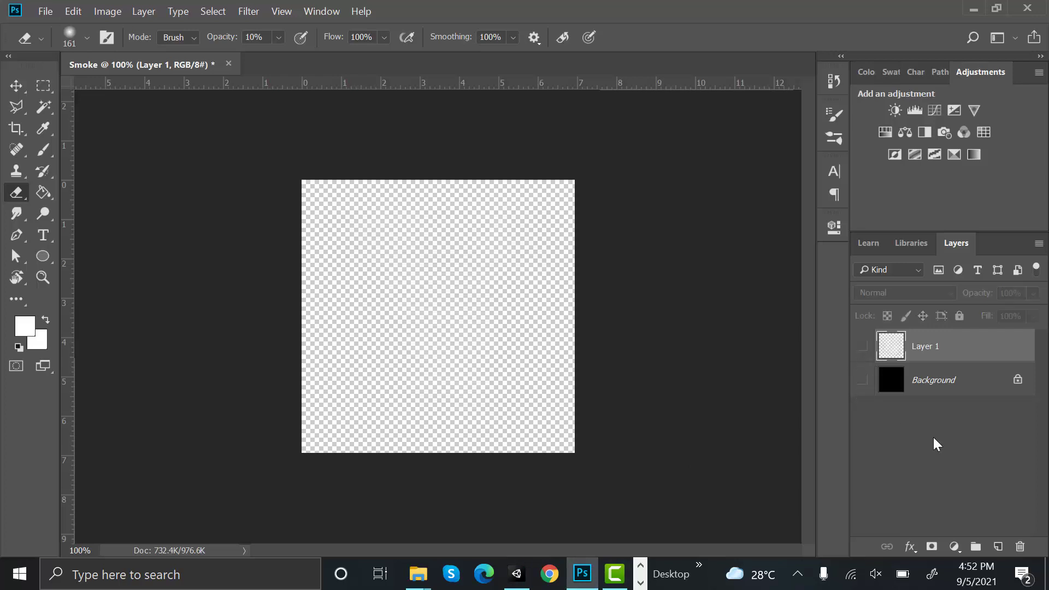
pyautogui.click(998, 546)
pyautogui.click(864, 416)
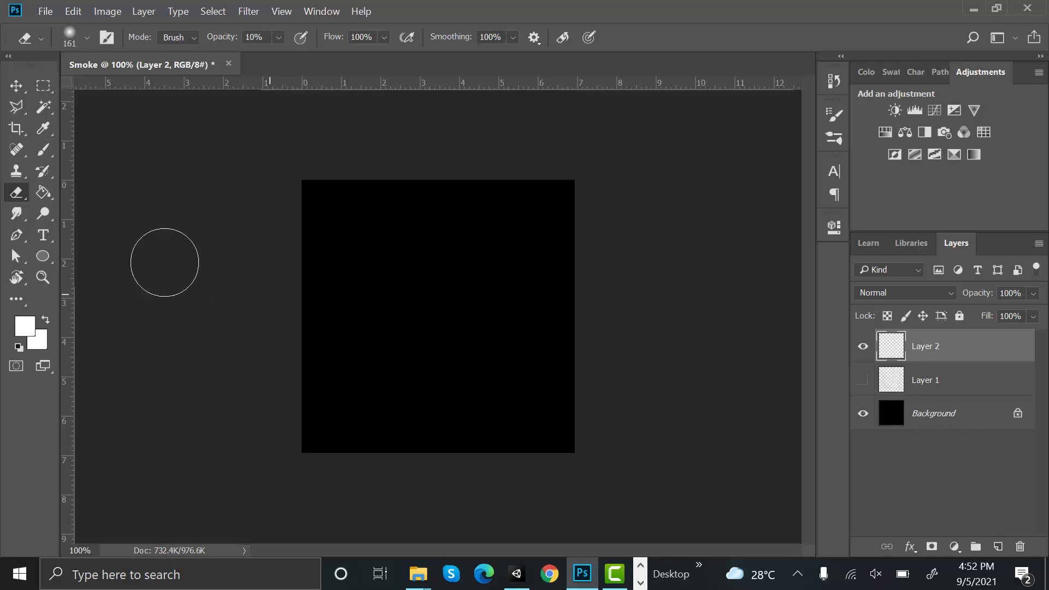
pyautogui.click(44, 149)
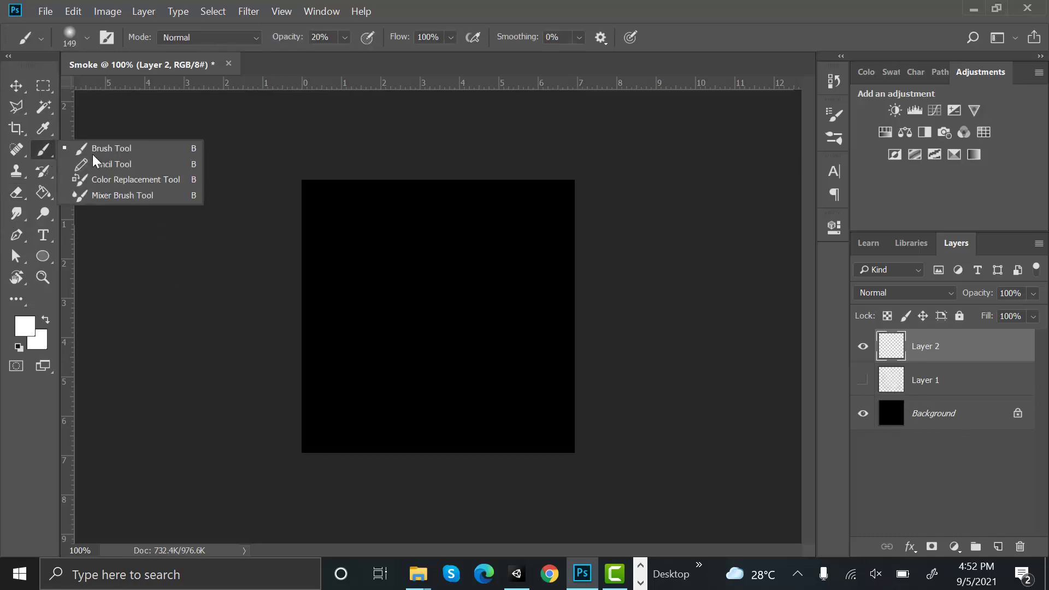
pyautogui.click(174, 156)
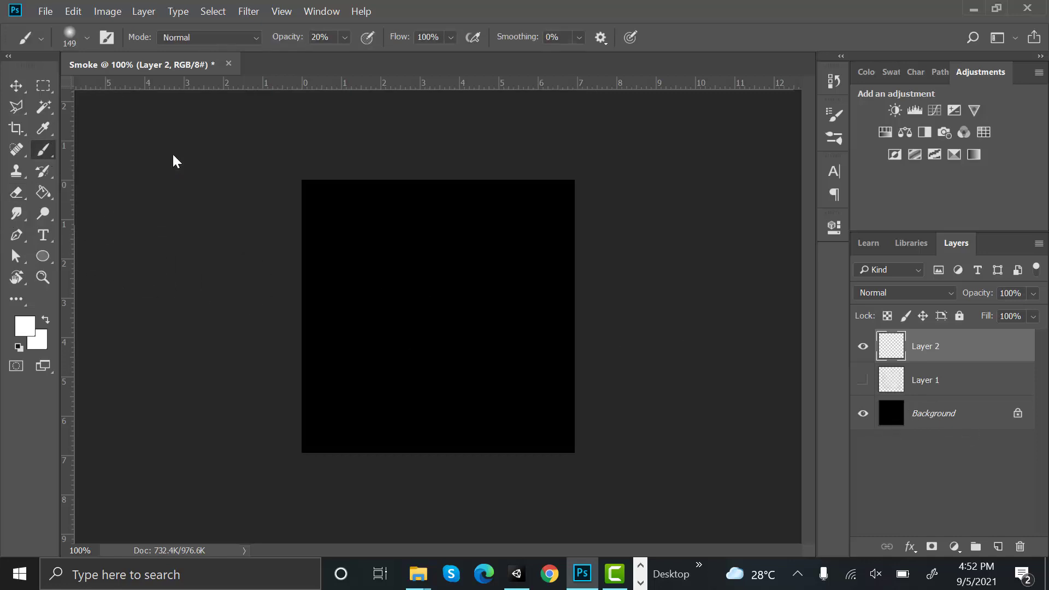
# Step: Adjust the brush size, try and undo a test stroke, then set brush opacity to 100%
pyautogui.click(323, 38)
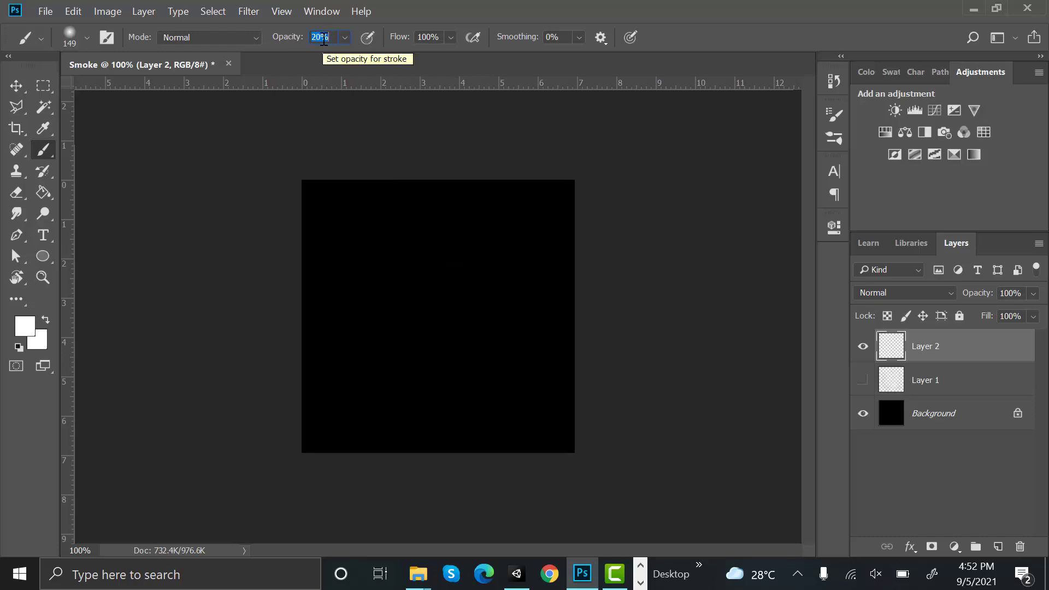
pyautogui.write('5')
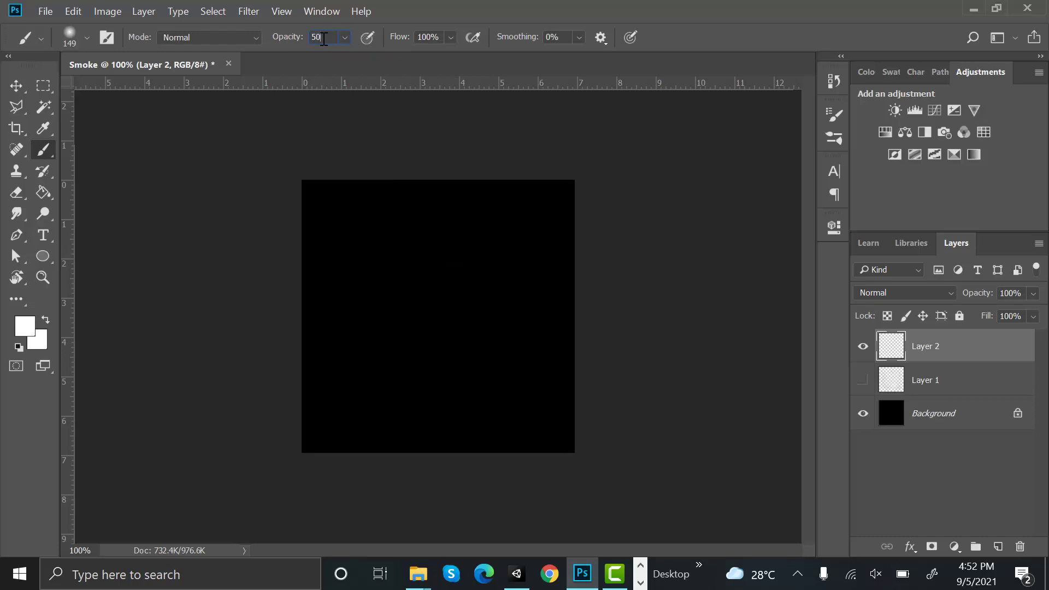
pyautogui.click(87, 39)
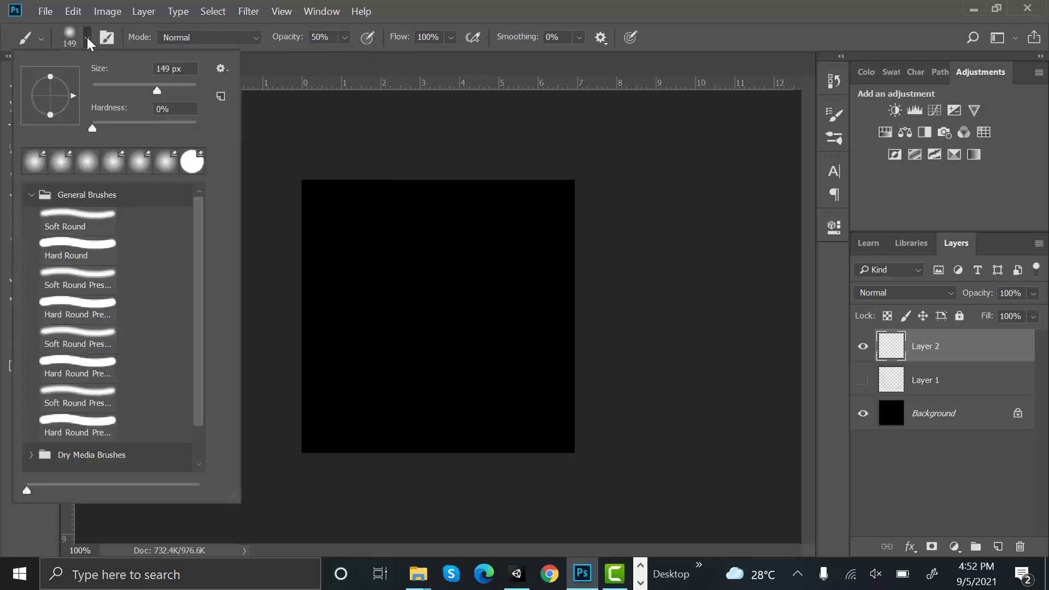
pyautogui.moveTo(111, 88); pyautogui.dragTo(98, 91)
pyautogui.moveTo(99, 89)
pyautogui.mouseDown()
pyautogui.moveTo(115, 97)
pyautogui.moveTo(99, 90)
pyautogui.mouseUp()
pyautogui.click(106, 93)
pyautogui.moveTo(335, 212)
pyautogui.mouseDown()
pyautogui.moveTo(368, 260)
pyautogui.moveTo(401, 278)
pyautogui.mouseUp()
pyautogui.hotkey('ctrl', 'z')
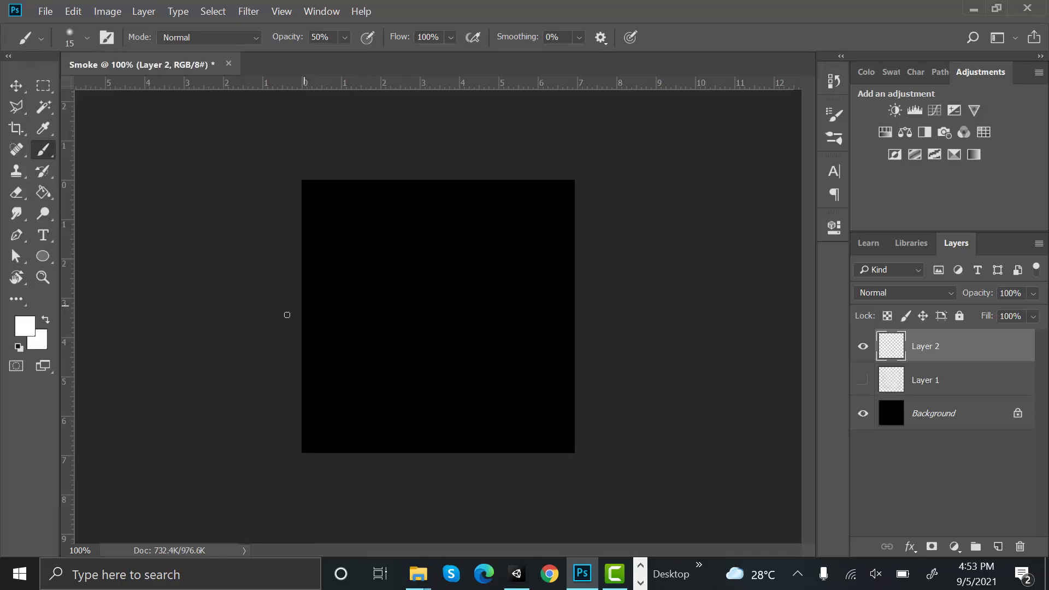
pyautogui.click(333, 37)
pyautogui.write('100')
# Step: Paint four white lightning bolts, one per quadrant, using a 10 px brush for the lower two
pyautogui.moveTo(346, 218)
pyautogui.mouseDown()
pyautogui.moveTo(376, 268)
pyautogui.moveTo(386, 243)
pyautogui.mouseUp()
pyautogui.moveTo(516, 212); pyautogui.dragTo(515, 265)
pyautogui.click(86, 38)
pyautogui.doubleClick(169, 69)
pyautogui.write('10')
pyautogui.press('Return')
pyautogui.moveTo(351, 344); pyautogui.dragTo(398, 415)
pyautogui.moveTo(534, 348); pyautogui.dragTo(514, 424)
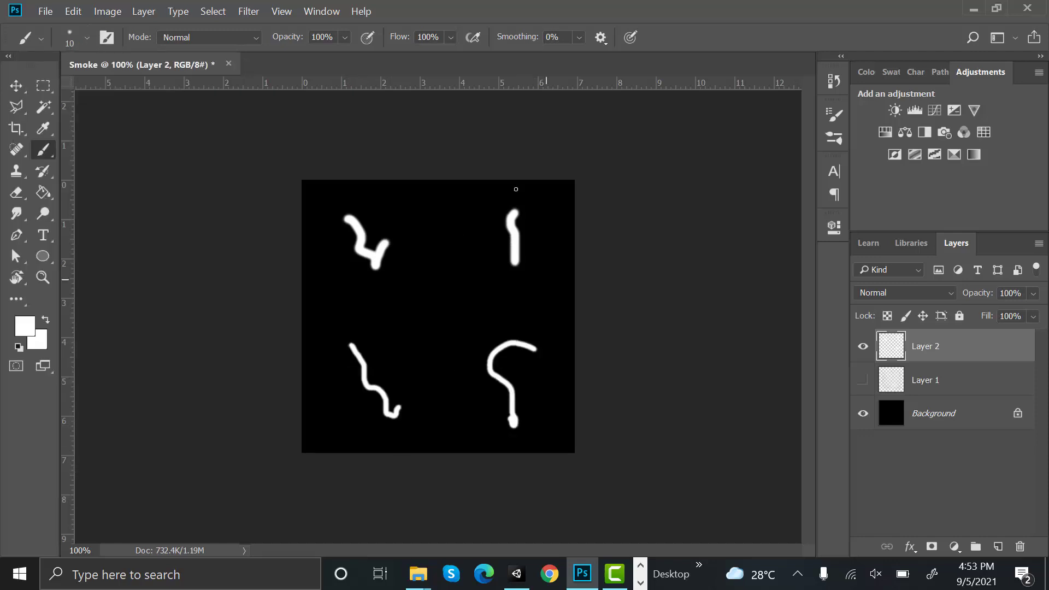
# Step: With a 5 px brush, add thin branching strokes to the upper bolts and the lower-right hook
pyautogui.click(87, 38)
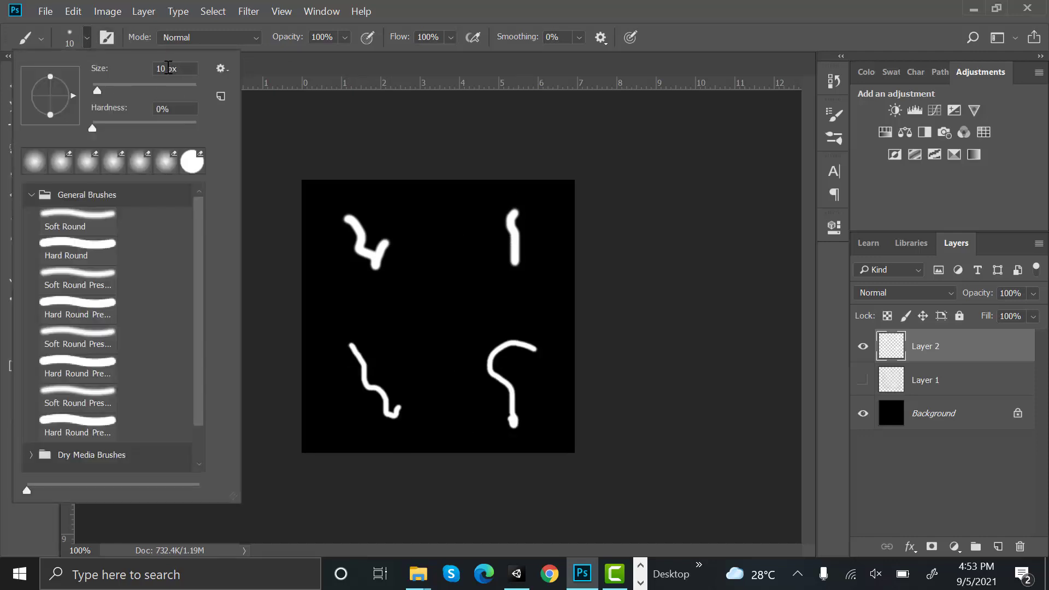
pyautogui.doubleClick(169, 68)
pyautogui.write('5')
pyautogui.press('Return')
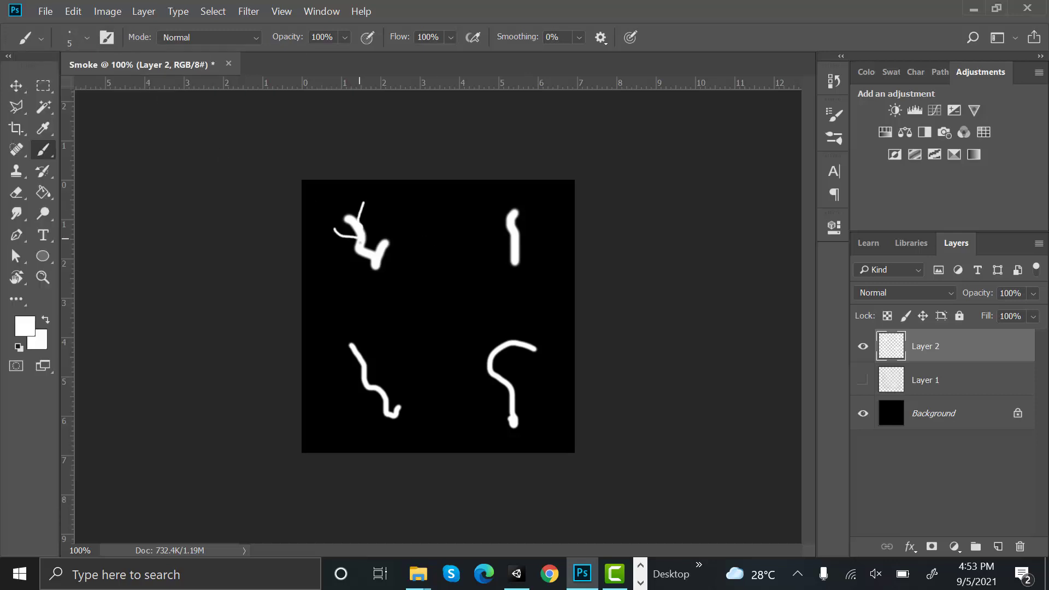
pyautogui.moveTo(365, 263)
pyautogui.mouseDown()
pyautogui.moveTo(369, 285)
pyautogui.moveTo(392, 216)
pyautogui.mouseUp()
pyautogui.moveTo(501, 198); pyautogui.dragTo(509, 217)
pyautogui.moveTo(519, 227); pyautogui.dragTo(549, 201)
pyautogui.moveTo(513, 238); pyautogui.dragTo(493, 257)
pyautogui.moveTo(517, 252); pyautogui.dragTo(563, 268)
pyautogui.moveTo(513, 346)
pyautogui.mouseDown()
pyautogui.moveTo(500, 372)
pyautogui.moveTo(534, 407)
pyautogui.mouseUp()
pyautogui.moveTo(505, 408); pyautogui.dragTo(500, 426)
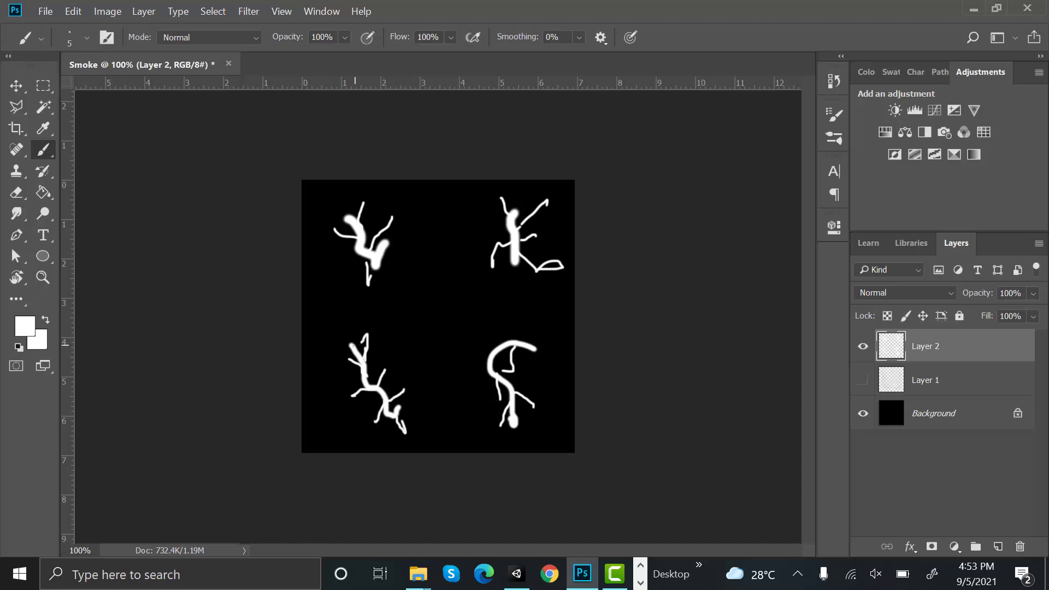
# Step: Give Layer 2 an Outer Glow with 40% opacity, spread 1 and size 40 px
pyautogui.rightClick(1007, 346)
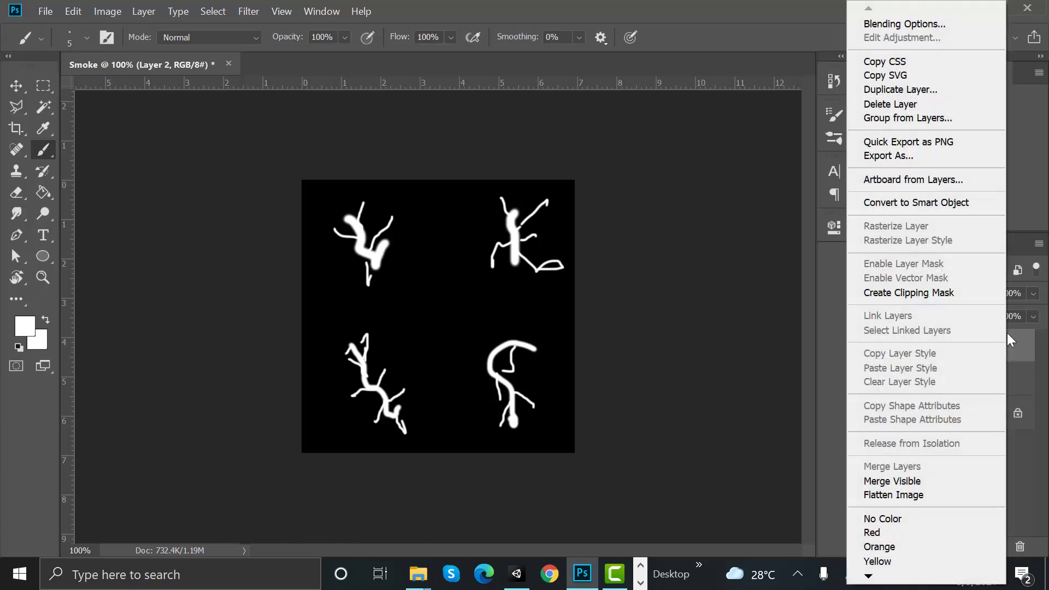
pyautogui.click(956, 23)
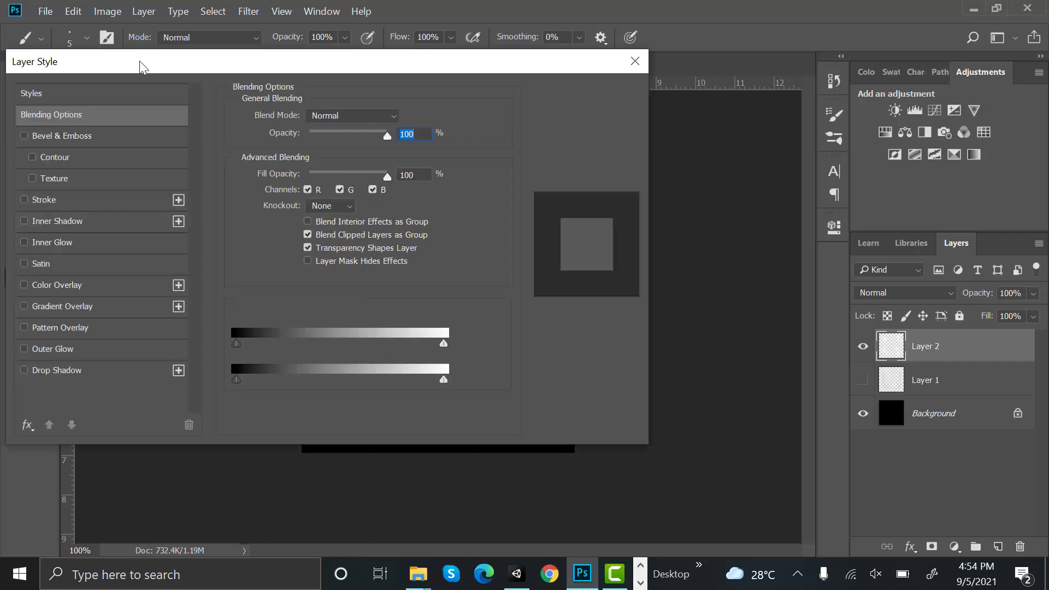
pyautogui.moveTo(141, 67); pyautogui.dragTo(730, 121)
pyautogui.click(634, 405)
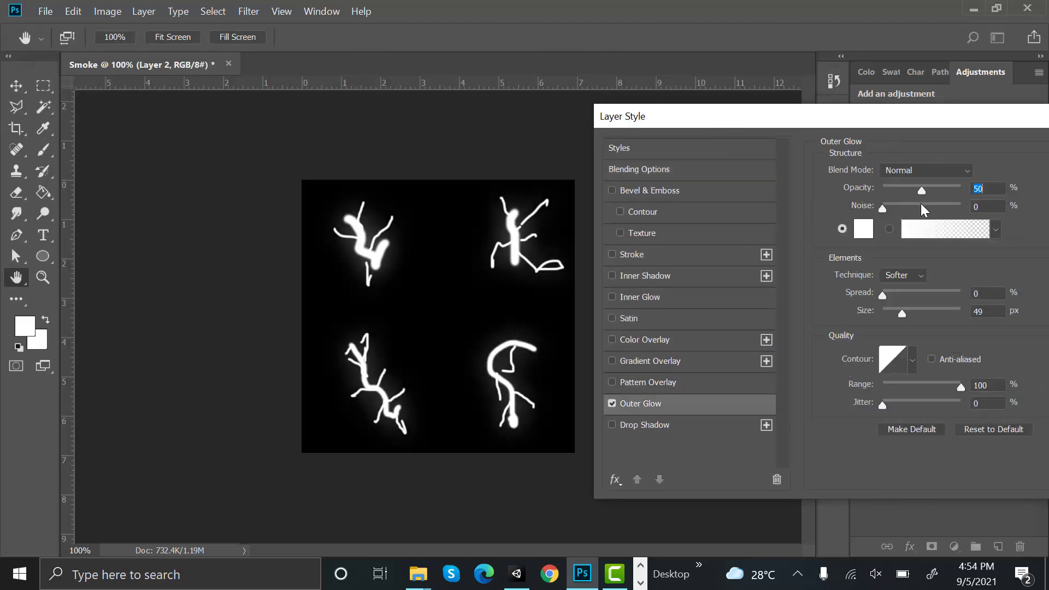
pyautogui.write('40')
pyautogui.click(984, 294)
pyautogui.write('5')
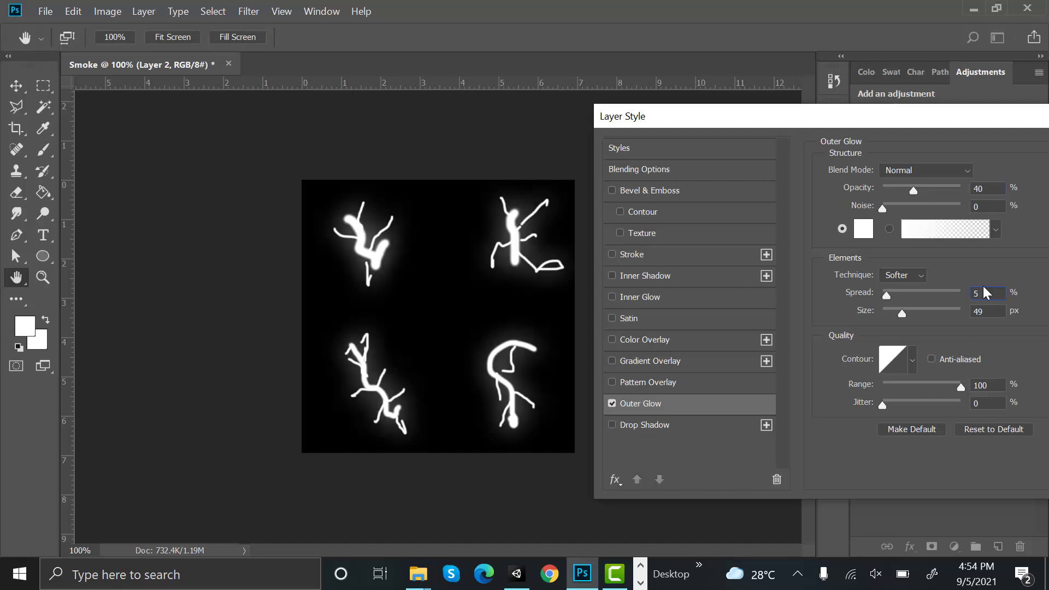
pyautogui.press('BackSpace')
pyautogui.write('1')
pyautogui.moveTo(902, 314); pyautogui.dragTo(900, 323)
pyautogui.press('Up')
pyautogui.press('Up')
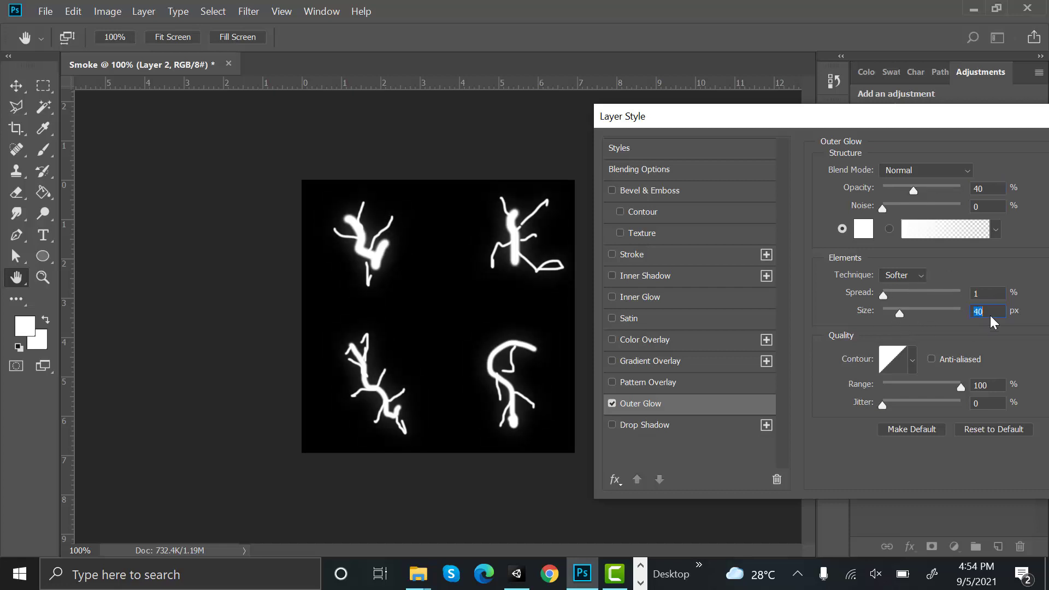
pyautogui.moveTo(1010, 117); pyautogui.dragTo(852, 153)
pyautogui.click(1029, 194)
# Step: Hide the black Background and save the artwork as PNG 'Lightening sheet' beside Smoke.png
pyautogui.click(869, 445)
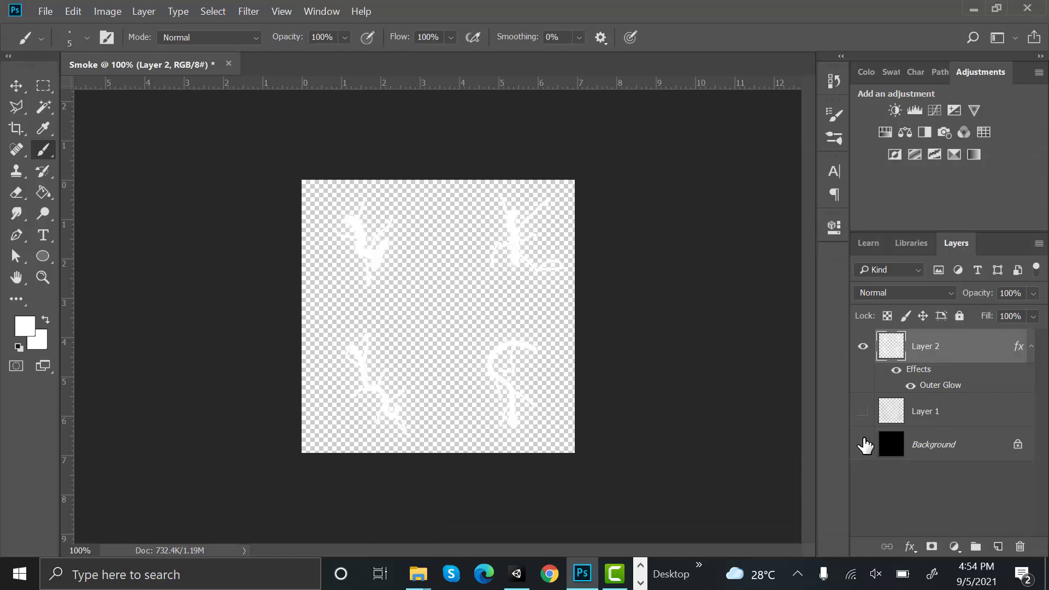
pyautogui.click(46, 11)
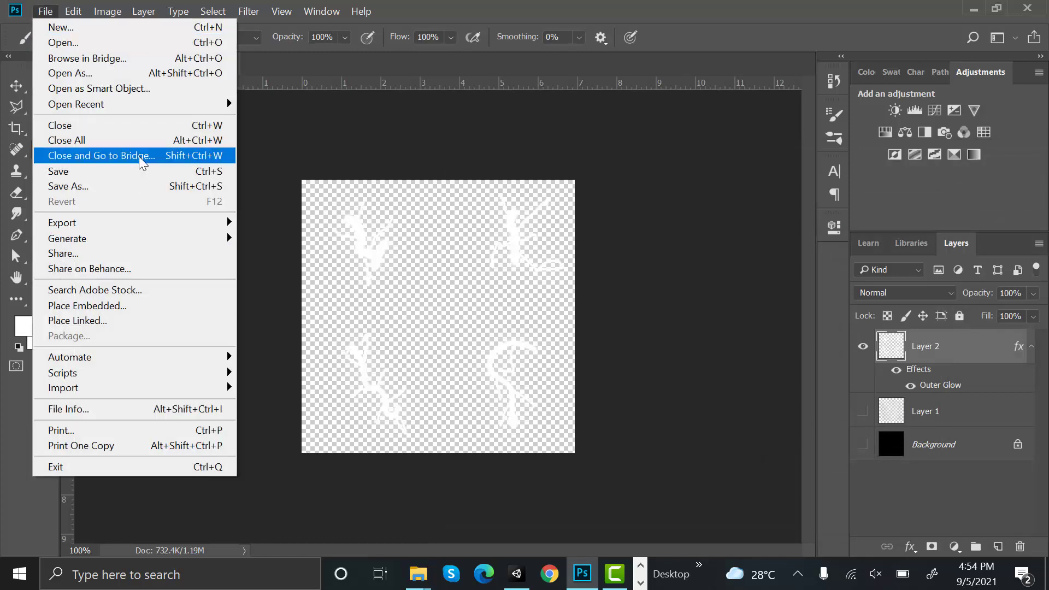
pyautogui.click(138, 187)
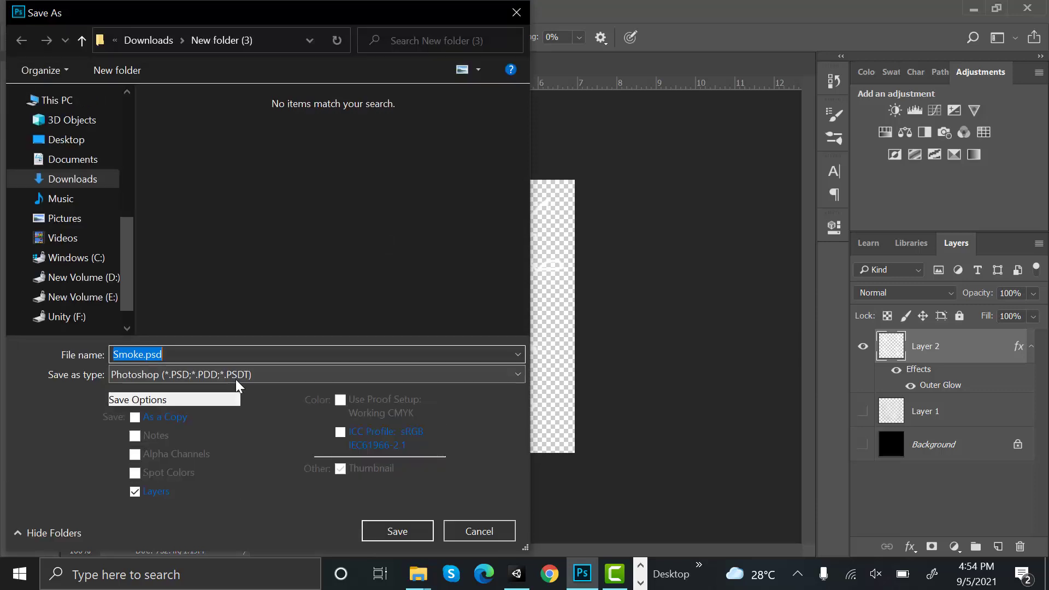
pyautogui.click(237, 377)
pyautogui.click(224, 302)
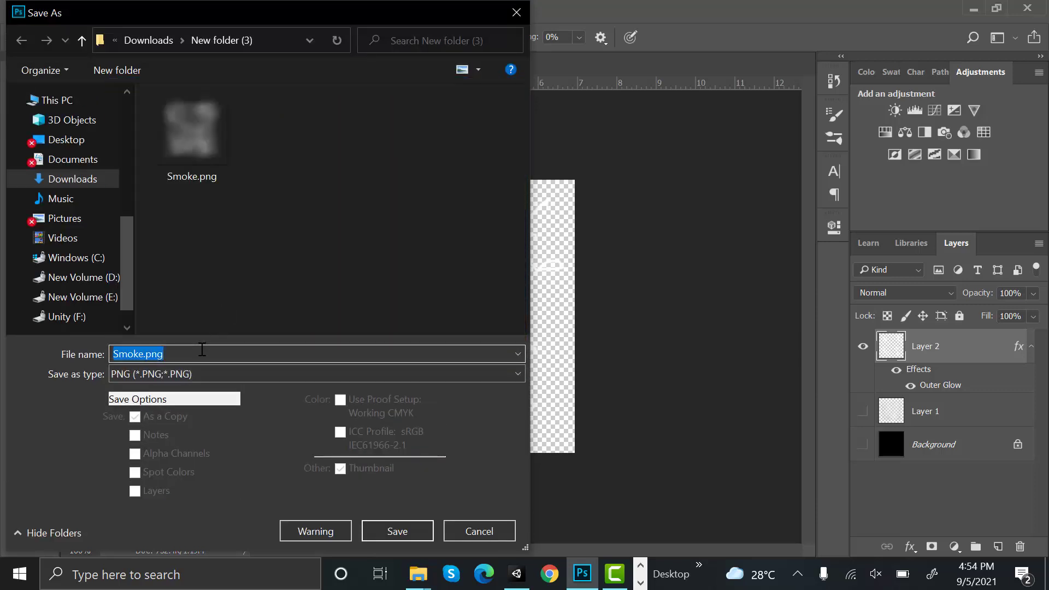
pyautogui.write('Lightening sheet')
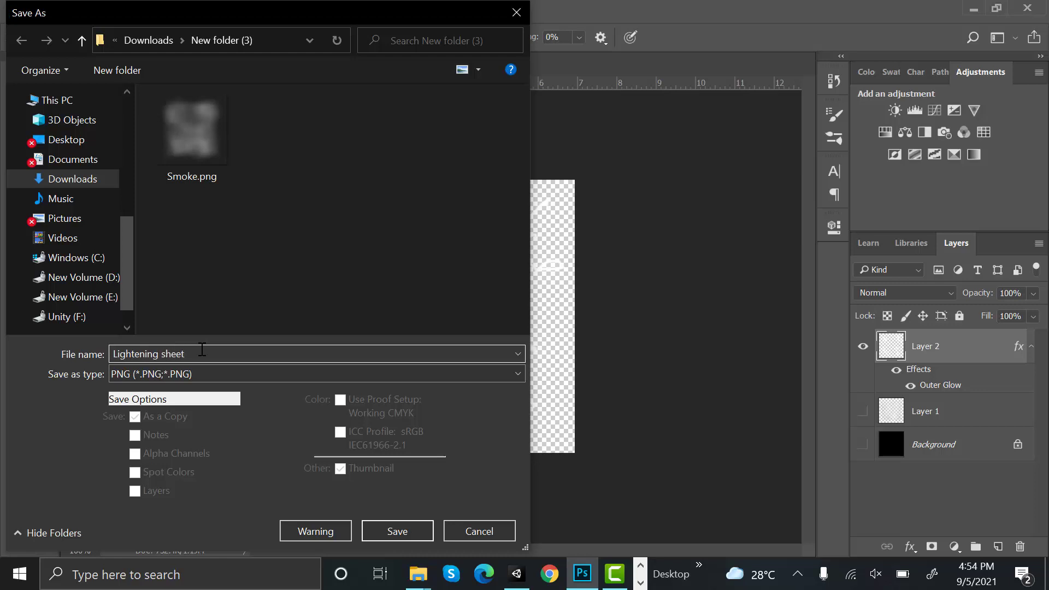
pyautogui.press('Return')
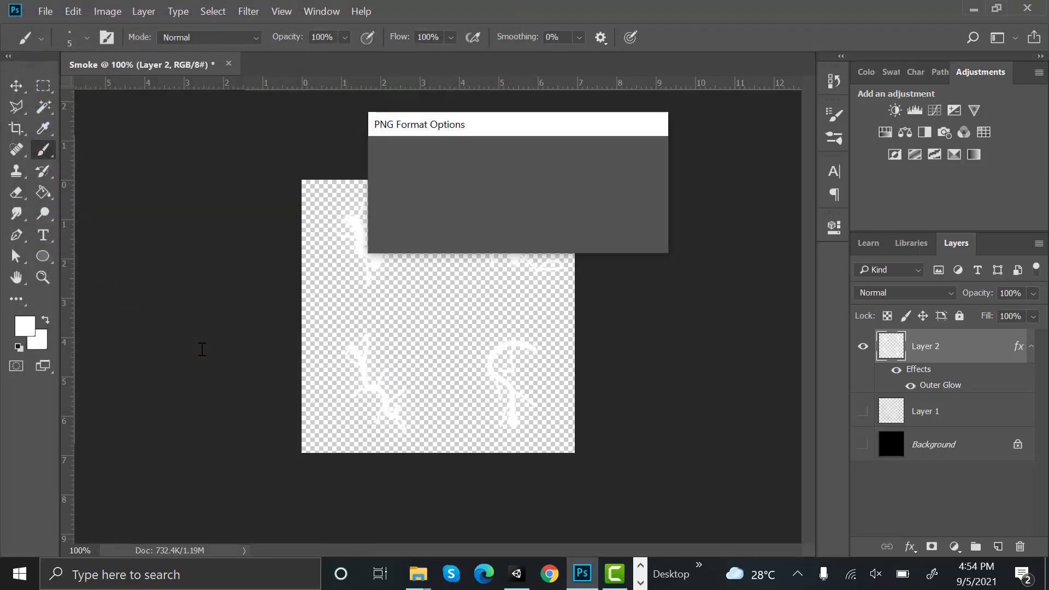
pyautogui.press('Return')
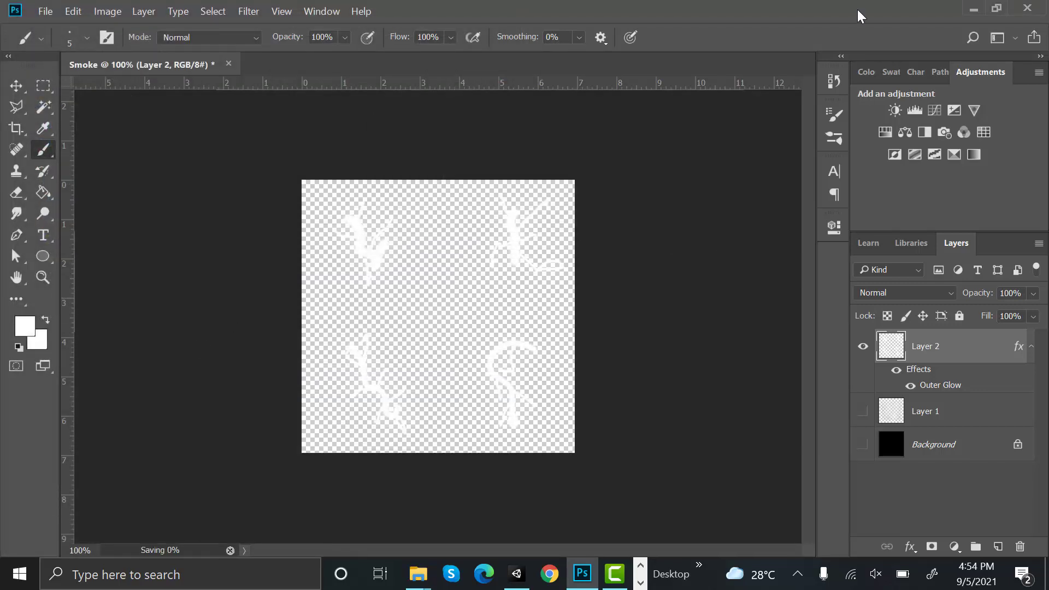
# Step: Import Lightening sheet.png from Explorer into Unity's Assets/Materials folder
pyautogui.click(516, 576)
pyautogui.click(712, 476)
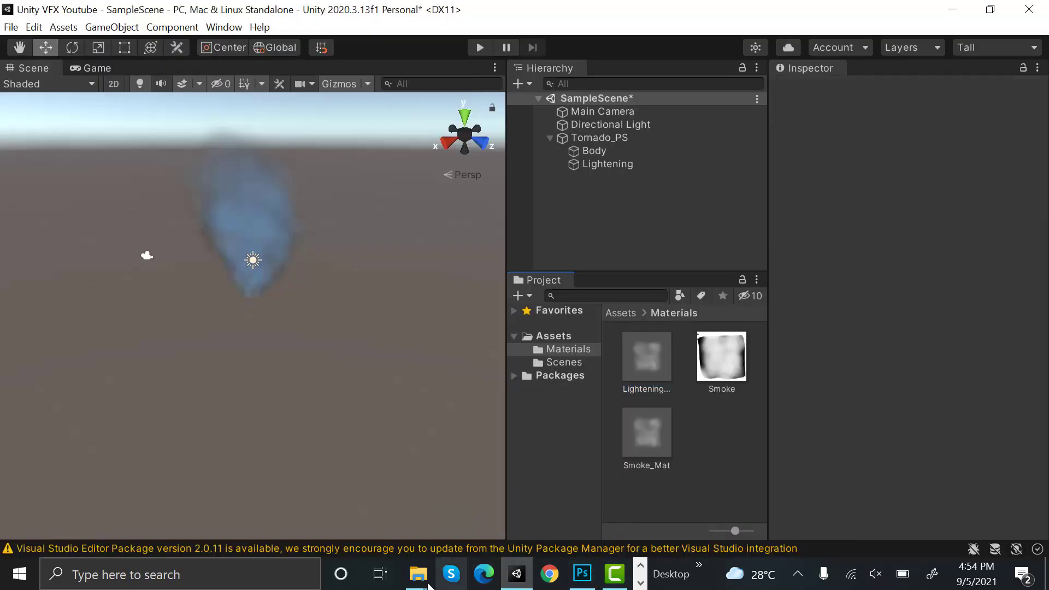
pyautogui.moveTo(429, 585)
pyautogui.click(612, 461)
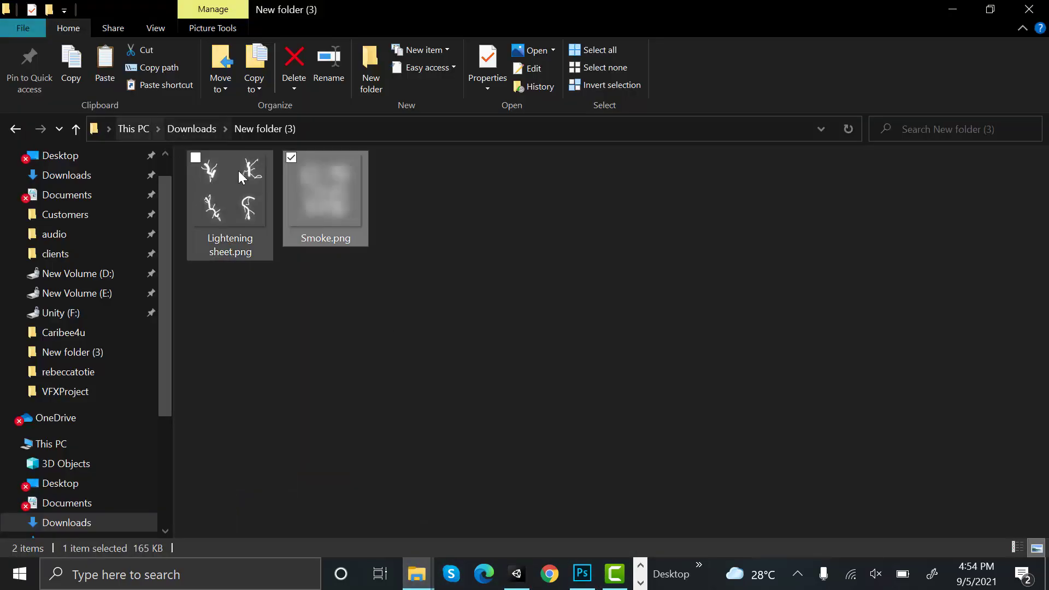
pyautogui.moveTo(239, 176); pyautogui.dragTo(722, 432)
pyautogui.click(645, 356)
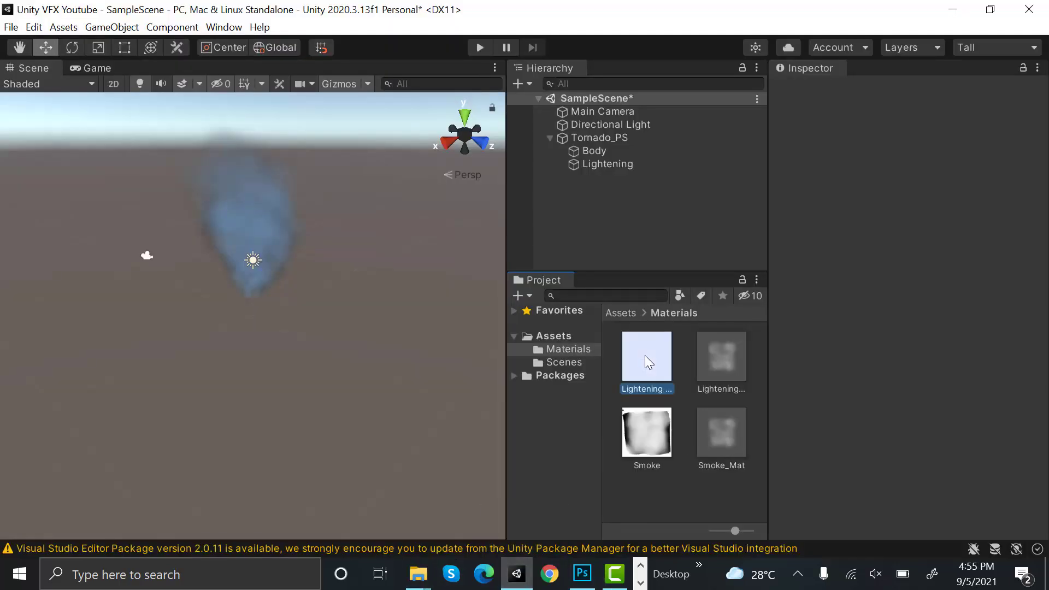
# Step: Enable Alpha Is Transparency, apply, and set the texture as Lightening_Mat's Particle Texture
pyautogui.click(889, 210)
pyautogui.click(1033, 446)
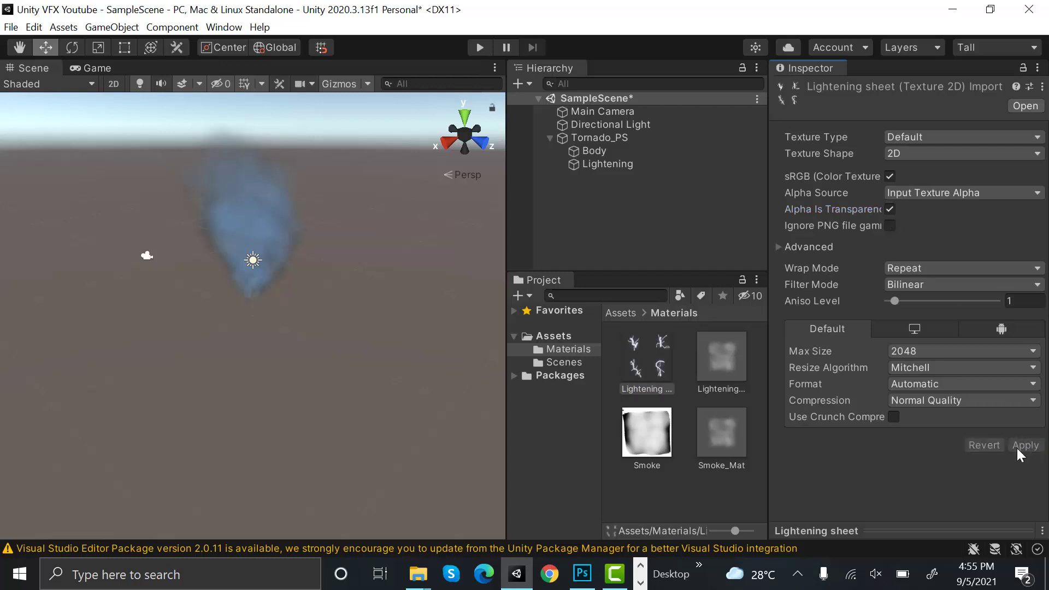
pyautogui.click(704, 361)
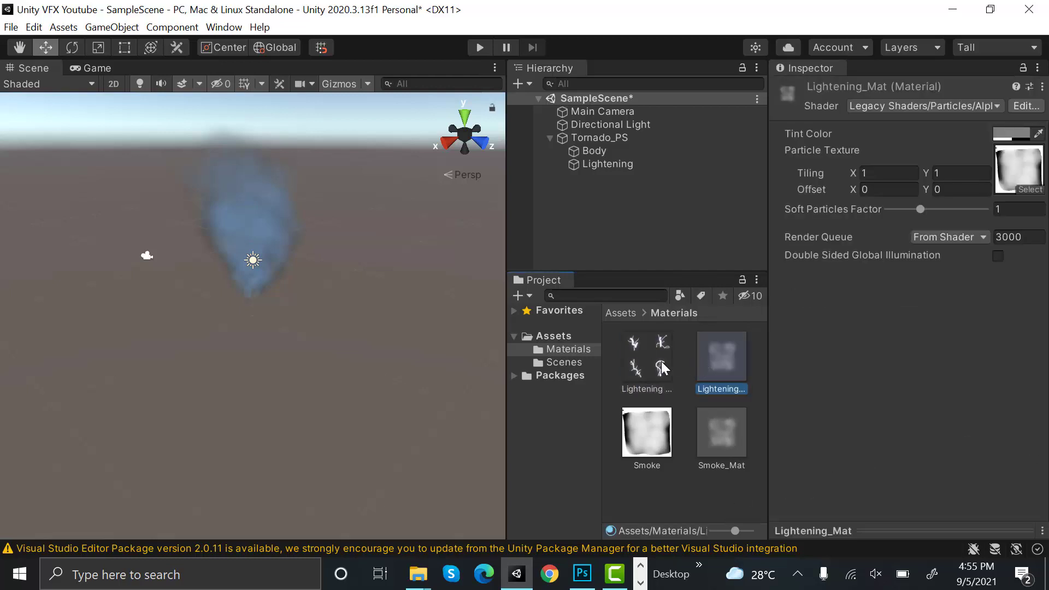
pyautogui.moveTo(660, 363); pyautogui.dragTo(1021, 165)
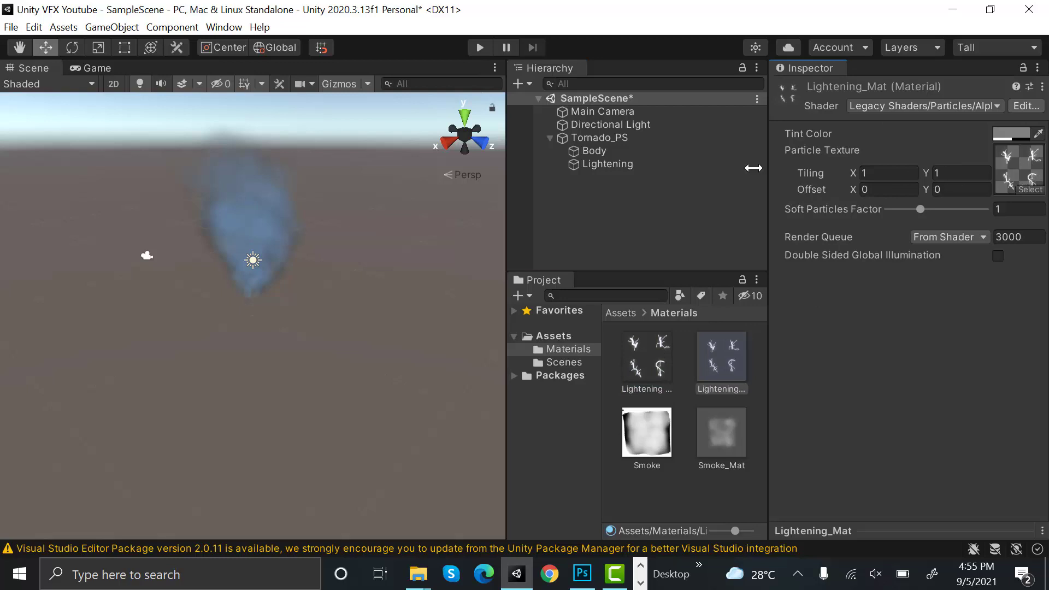
# Step: Assign Lightening_Mat as the Lightening particle system's Renderer material
pyautogui.click(644, 167)
pyautogui.scroll(-10, 824, 424)
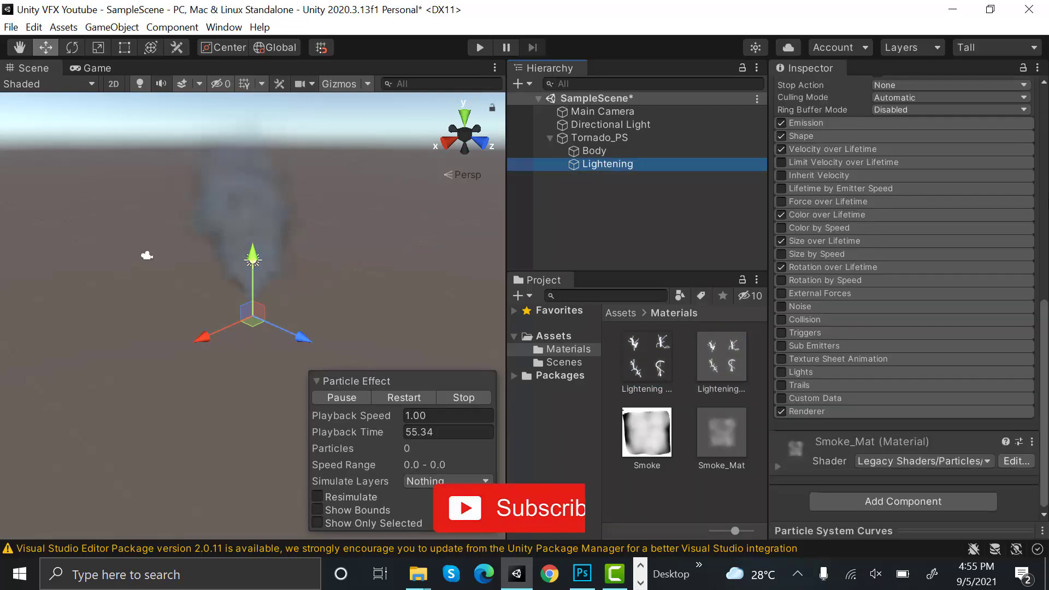
pyautogui.click(823, 412)
pyautogui.scroll(-5, 937, 345)
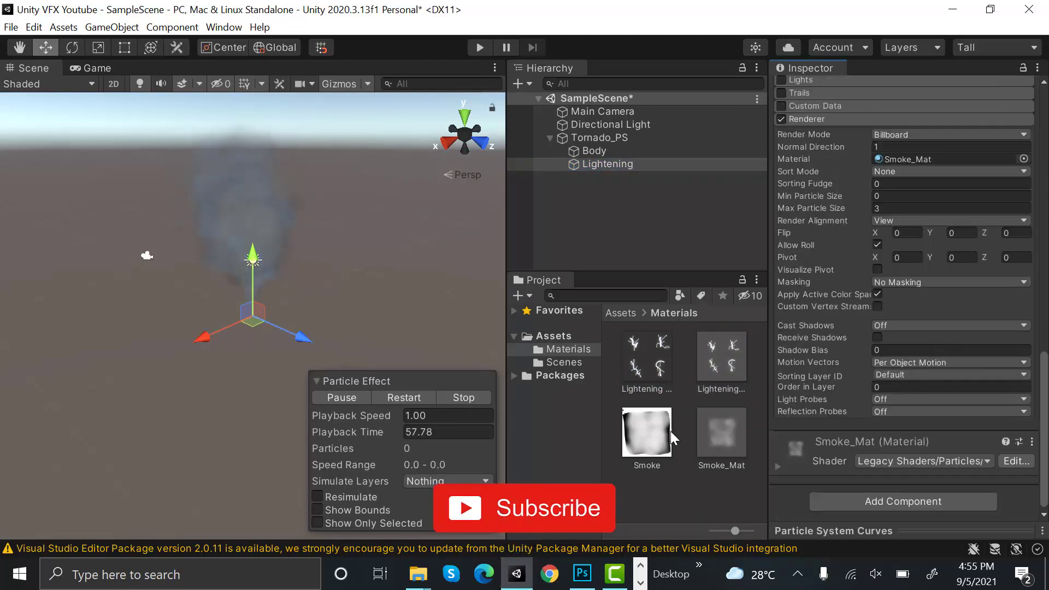
pyautogui.moveTo(718, 362); pyautogui.dragTo(913, 161)
pyautogui.scroll(3, 868, 266)
pyautogui.click(868, 265)
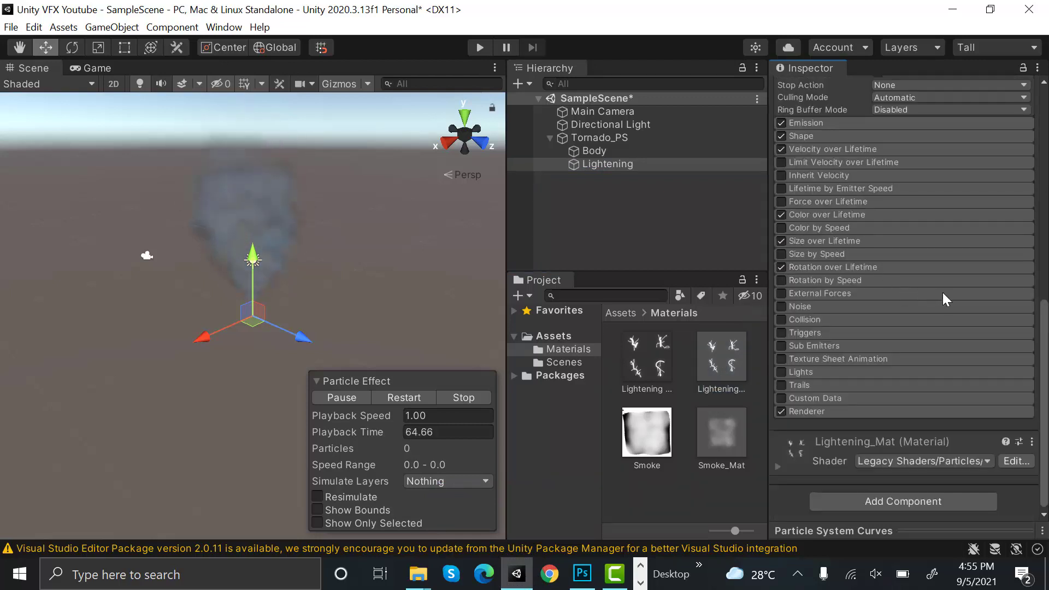
# Step: Review the emission rate and set Lightening's Start Color to bright cyan-blue
pyautogui.scroll(5, 943, 292)
pyautogui.scroll(-5, 929, 284)
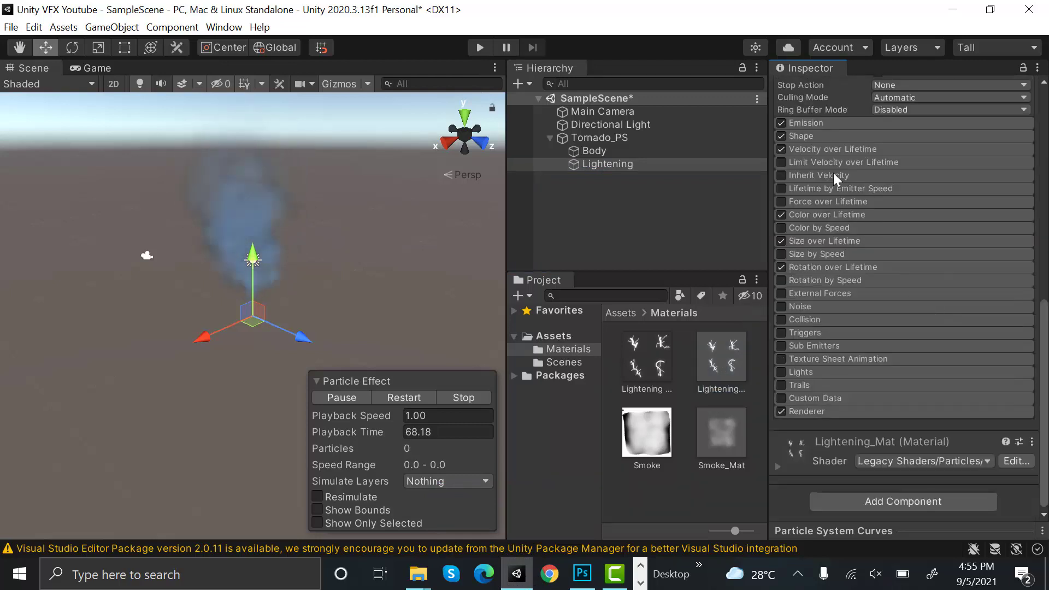
pyautogui.click(842, 123)
pyautogui.click(896, 136)
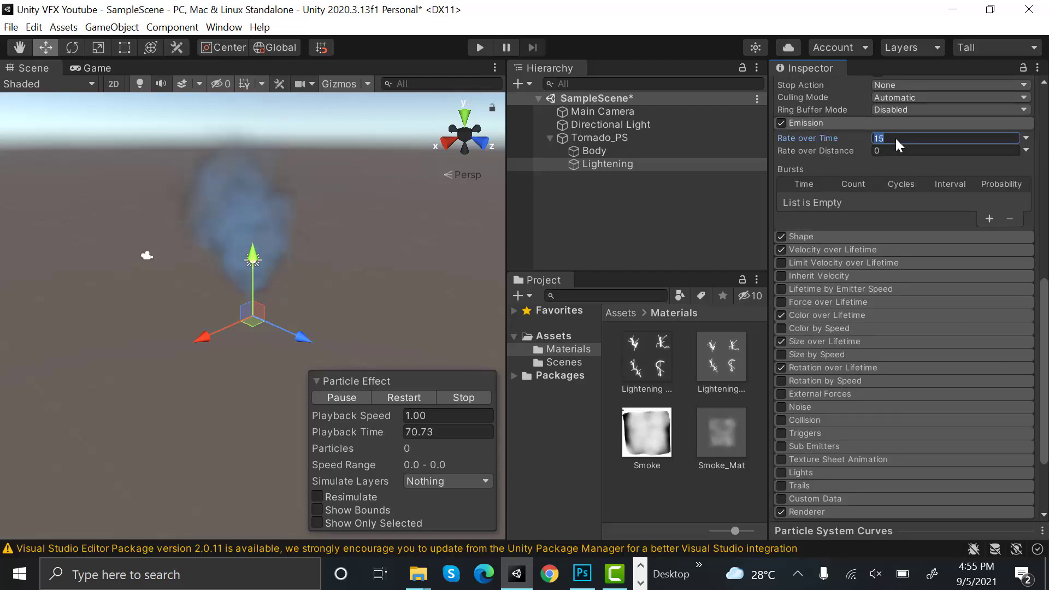
pyautogui.click(841, 122)
pyautogui.scroll(5, 925, 255)
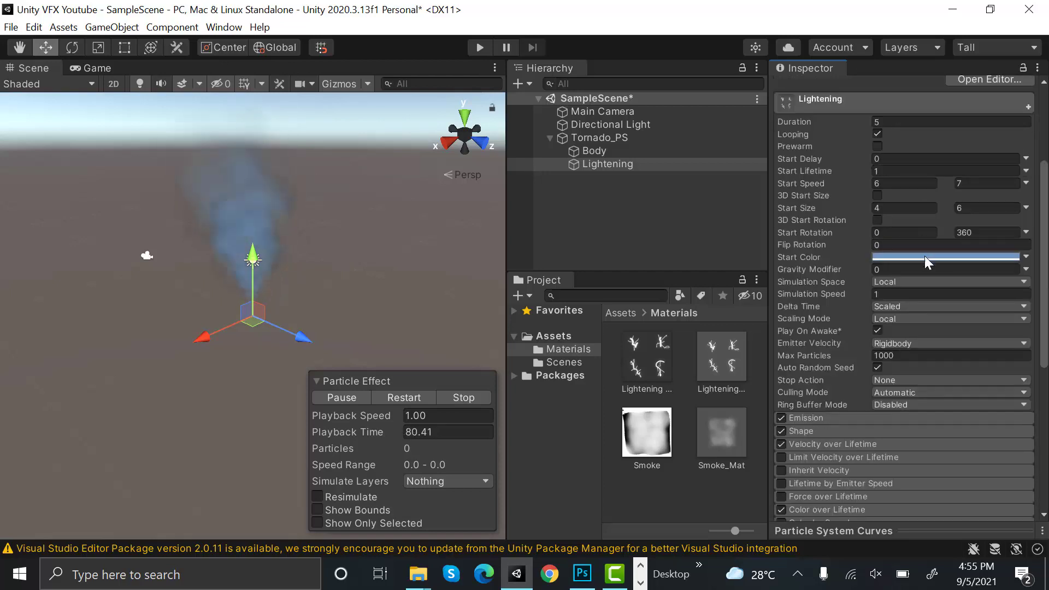
pyautogui.click(925, 256)
pyautogui.moveTo(929, 290); pyautogui.dragTo(978, 247)
# Step: Edit the Rotation over Lifetime angular velocity and enable Texture Sheet Animation
pyautogui.scroll(-10, 814, 271)
pyautogui.click(848, 271)
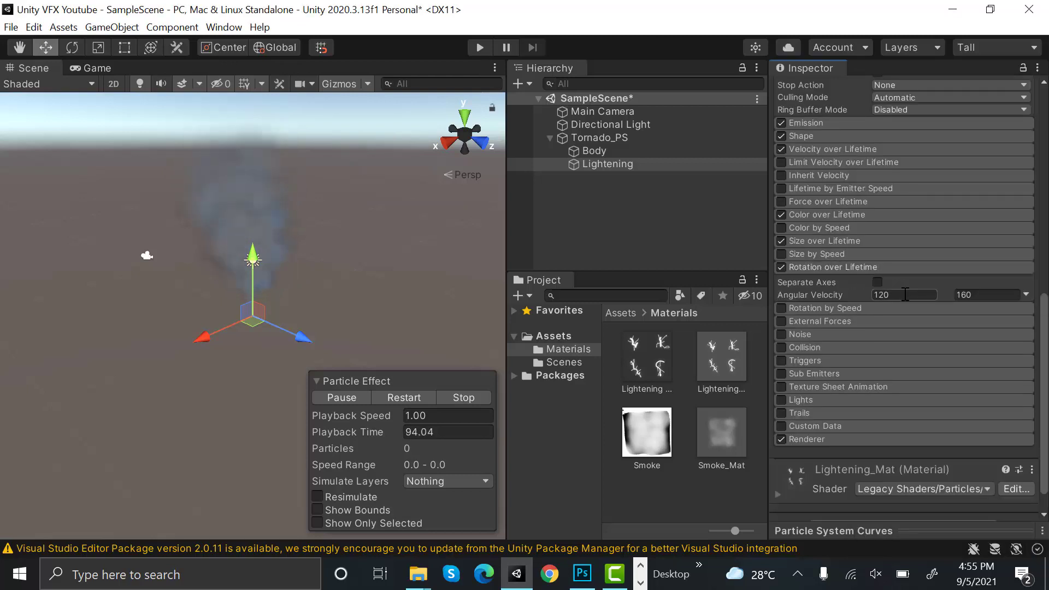
pyautogui.click(905, 294)
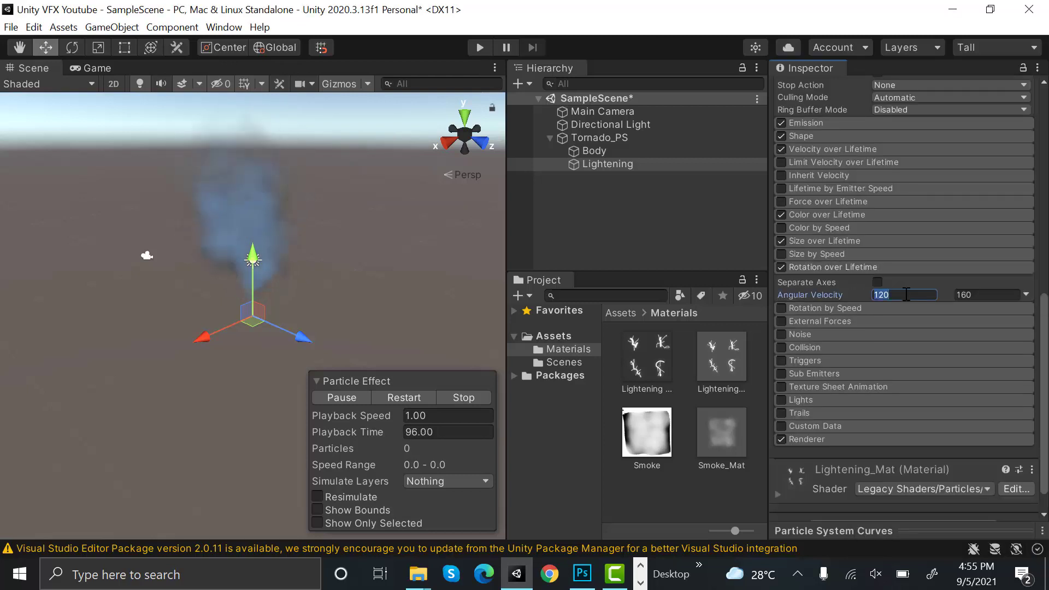
pyautogui.click(833, 267)
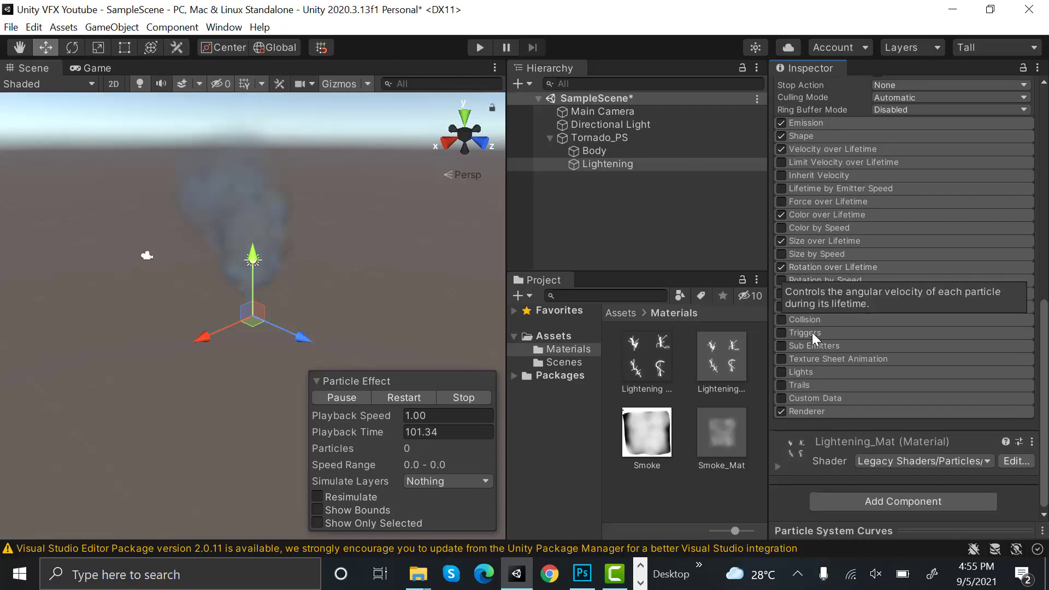
pyautogui.click(785, 362)
pyautogui.click(809, 360)
pyautogui.scroll(-4, 962, 315)
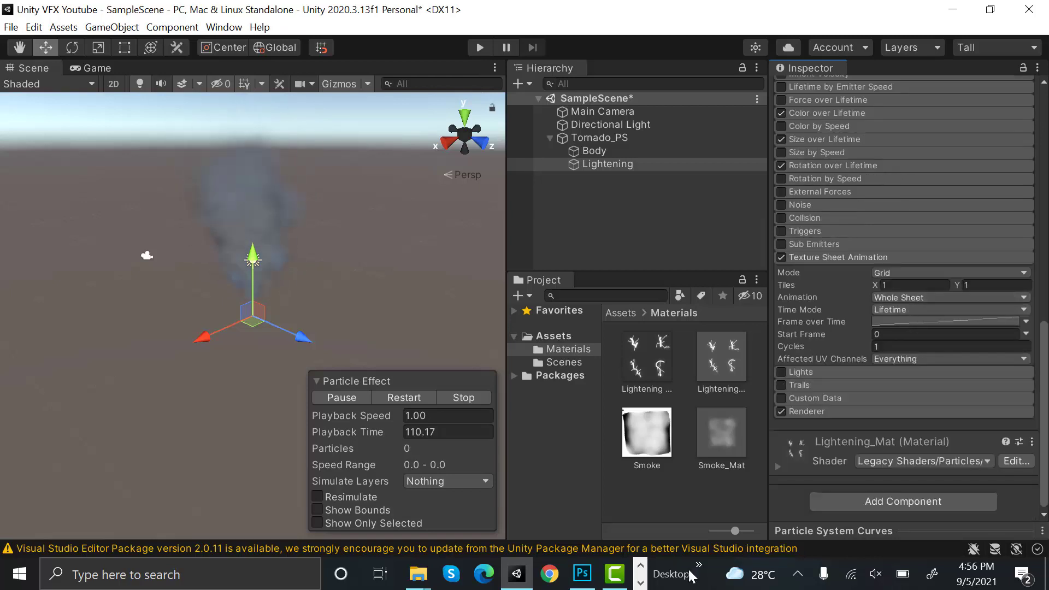
# Step: Show Photoshop's black Background layer again, then set the texture sheet's X tiles to 2
pyautogui.click(582, 574)
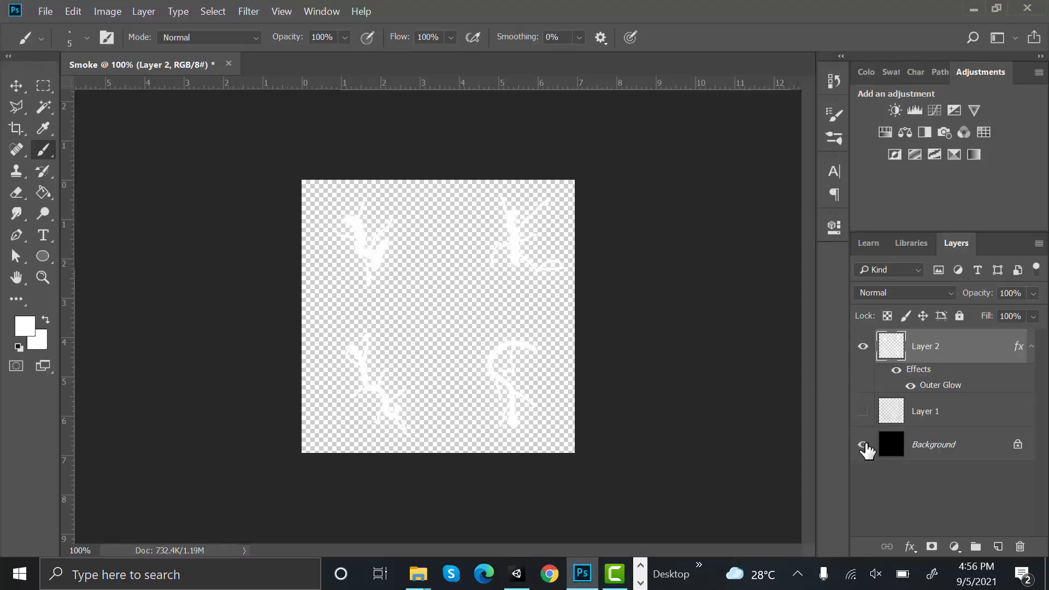
pyautogui.click(863, 445)
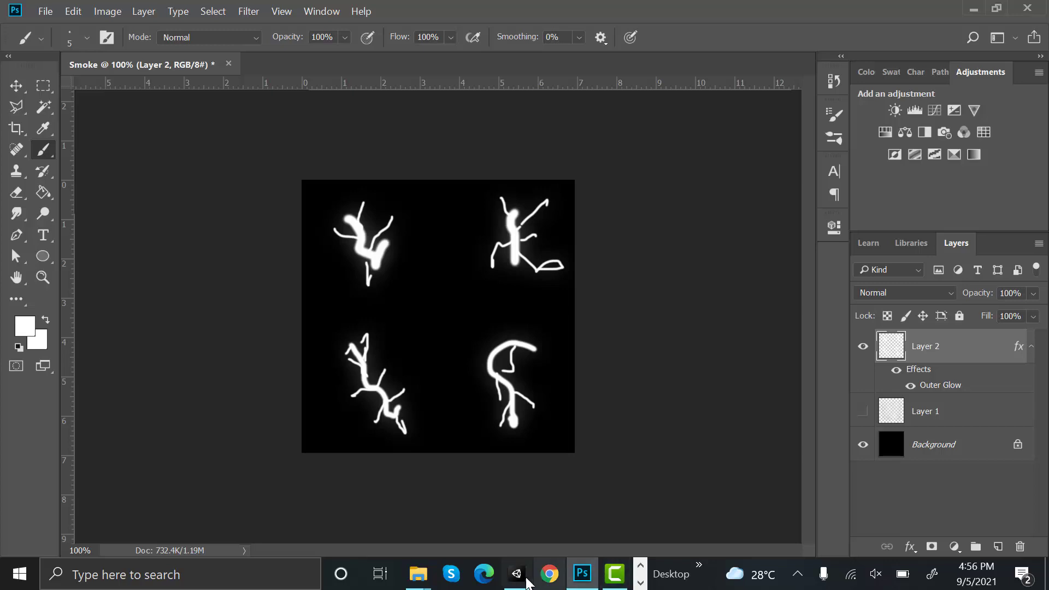
pyautogui.click(516, 573)
pyautogui.click(929, 284)
pyautogui.write('2')
pyautogui.click(985, 285)
# Step: Set the Y tiles to 2, replay the preview, and set Renderer Sorting Fudge to 20
pyautogui.write('2')
pyautogui.click(421, 401)
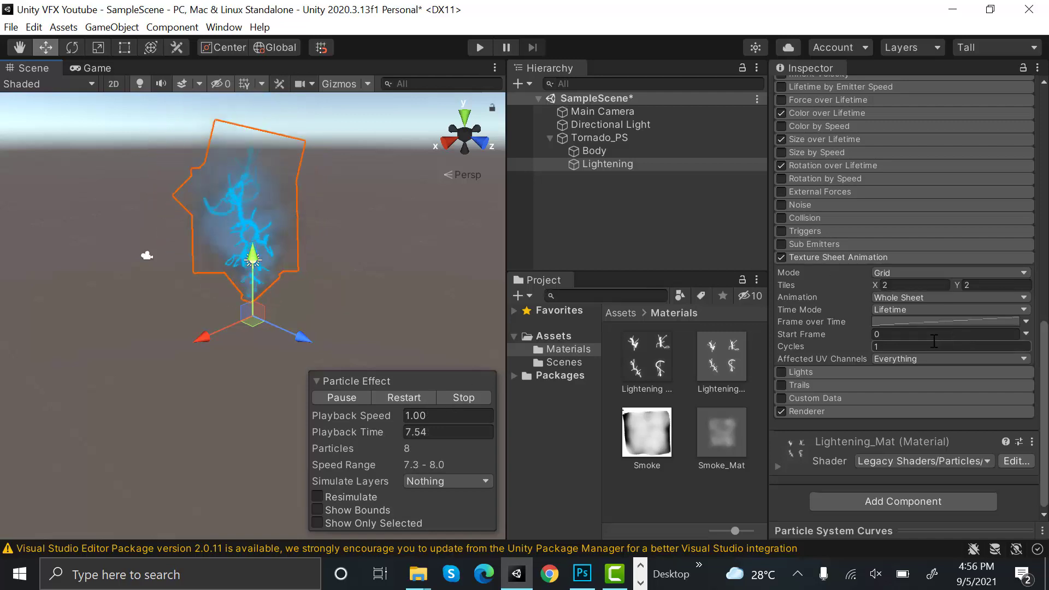
pyautogui.click(917, 257)
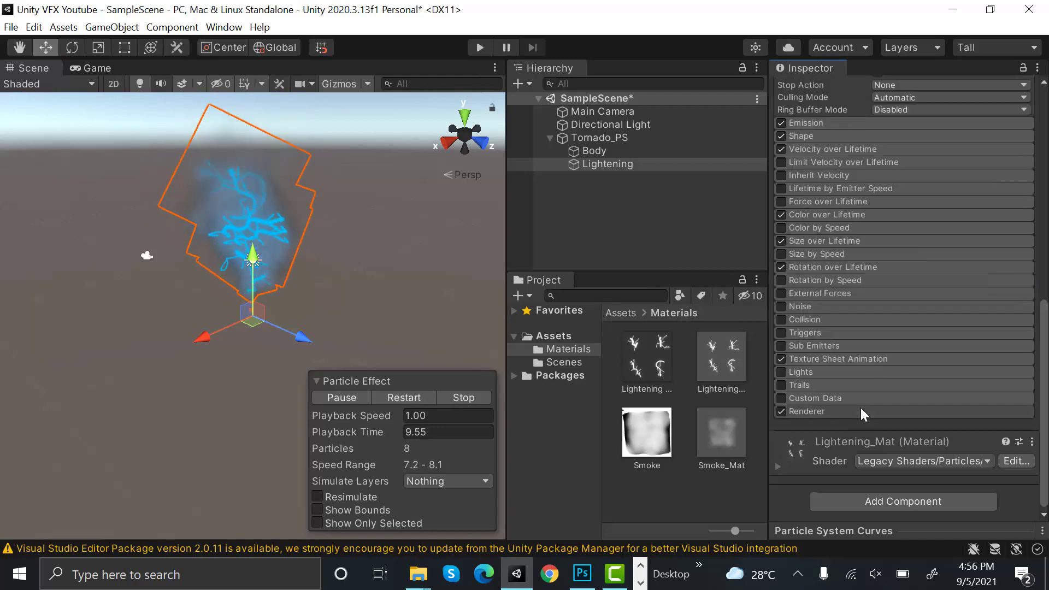
pyautogui.click(863, 410)
pyautogui.scroll(-3, 804, 422)
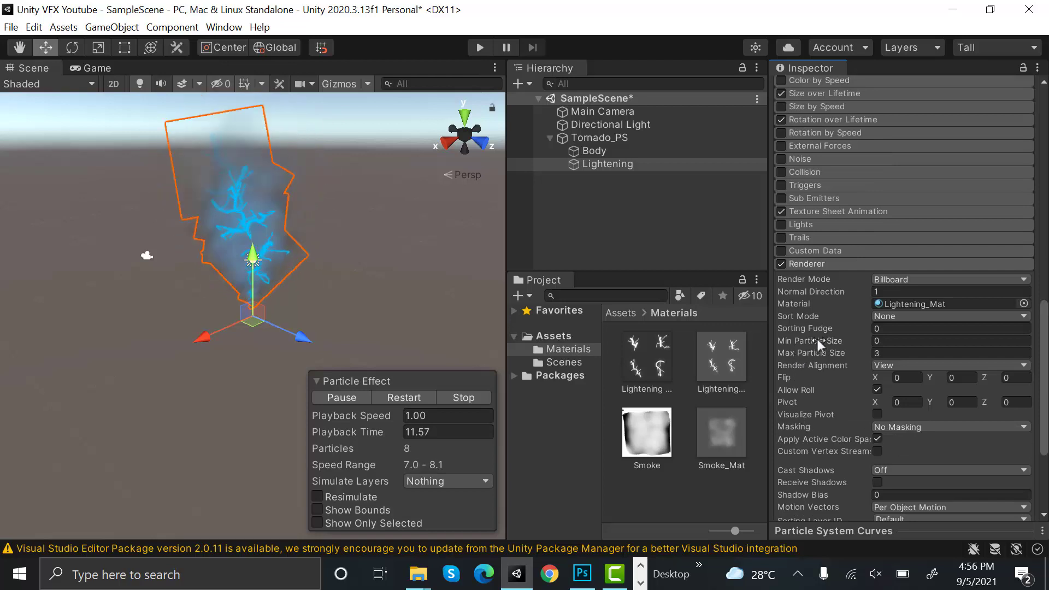
pyautogui.click(893, 328)
pyautogui.write('20')
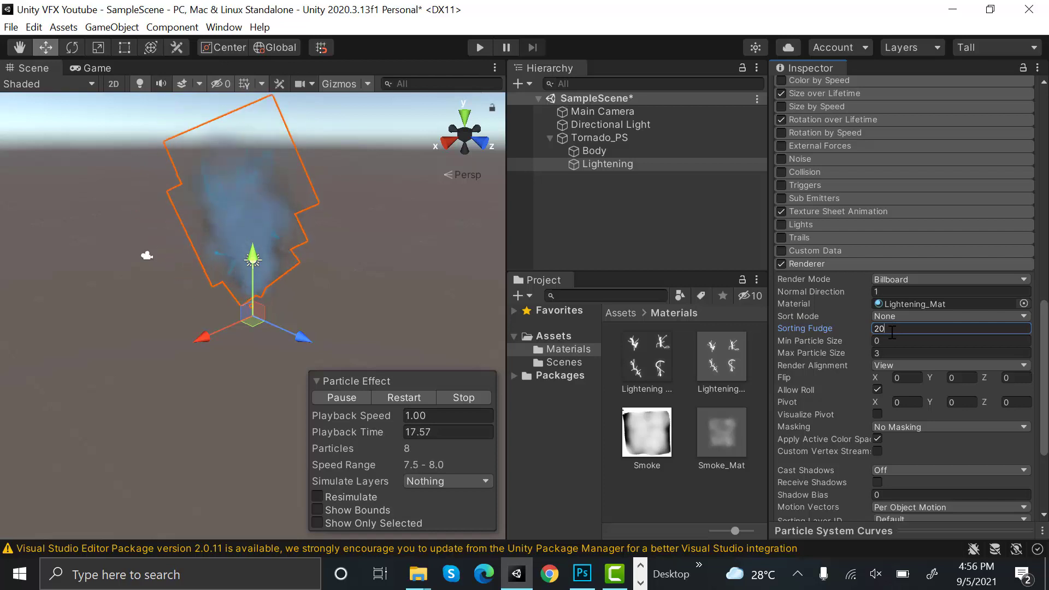
# Step: Set Lightening's Start Color to pale cyan 92FAFF and the maximum Start Size to 5
pyautogui.scroll(15, 907, 328)
pyautogui.click(937, 407)
pyautogui.moveTo(992, 232); pyautogui.dragTo(876, 321)
pyautogui.moveTo(974, 260); pyautogui.dragTo(941, 224)
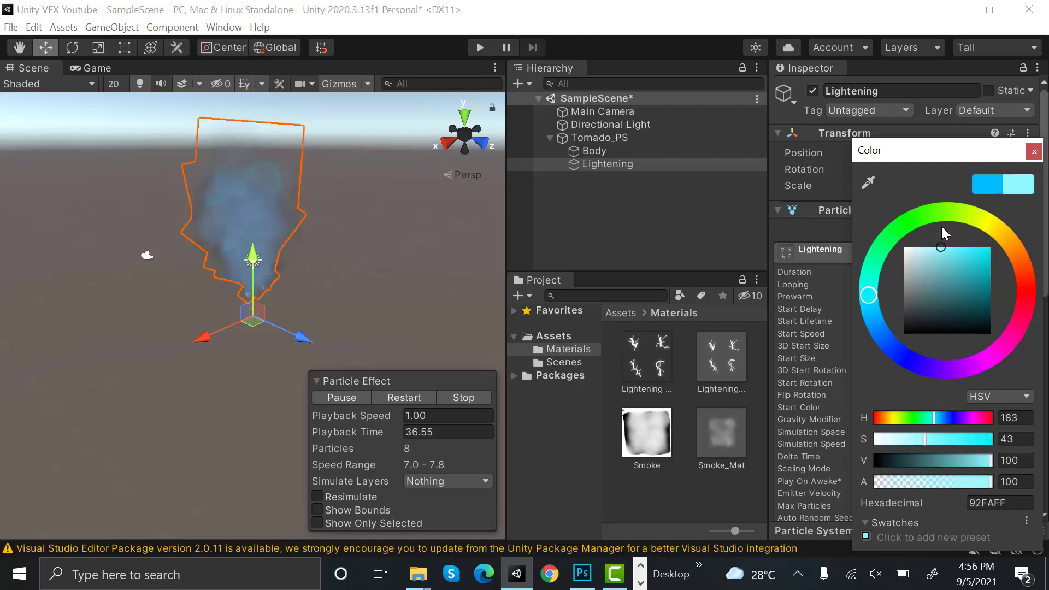
pyautogui.click(1035, 153)
pyautogui.click(998, 356)
pyautogui.write('5')
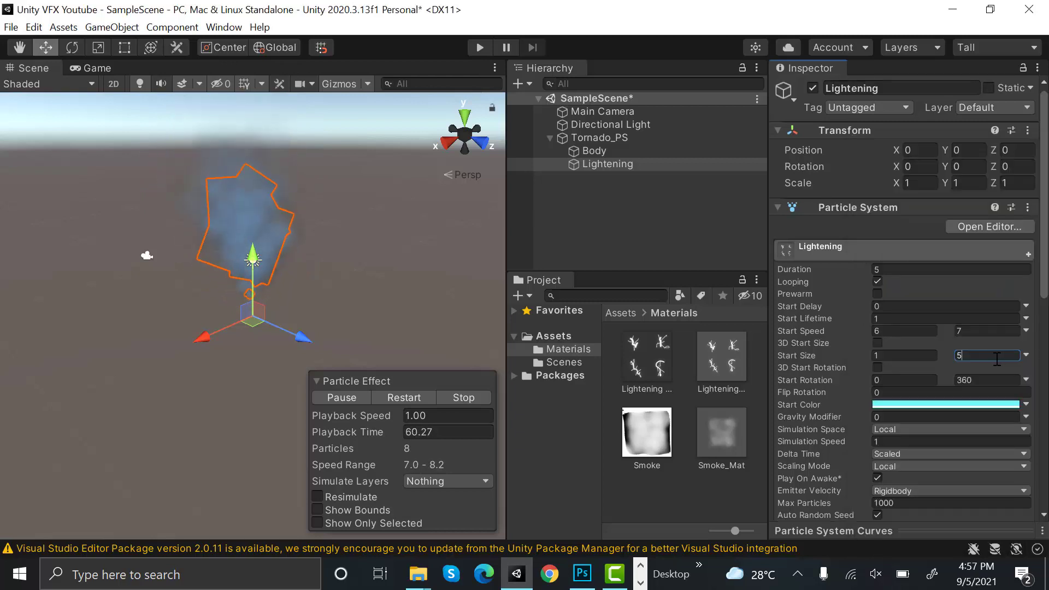
pyautogui.scroll(-5, 1001, 357)
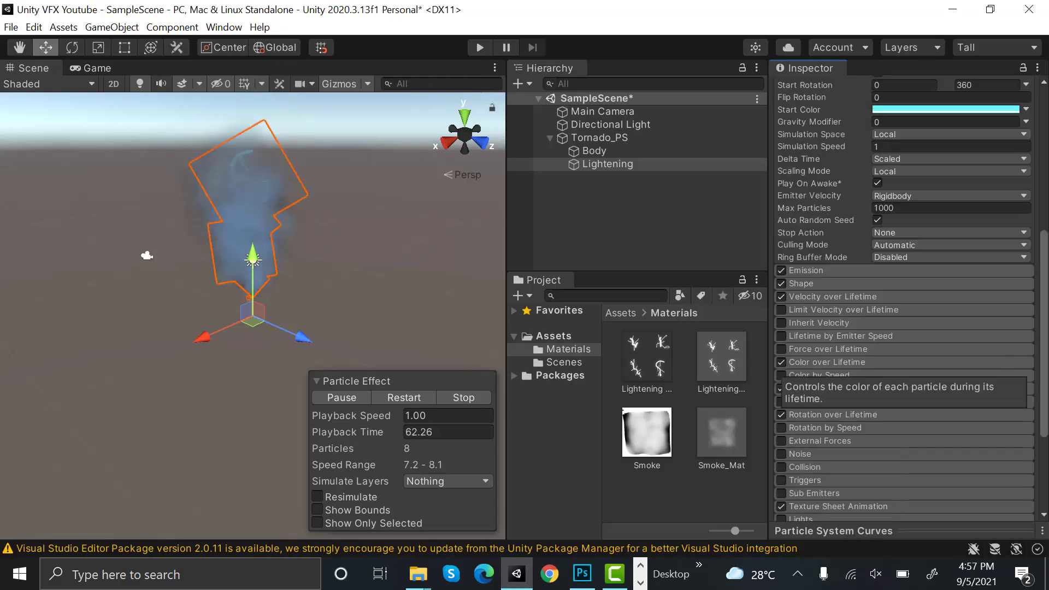
# Step: Add a child Particle System under Tornado_PS and name it Swirl
pyautogui.click(609, 139)
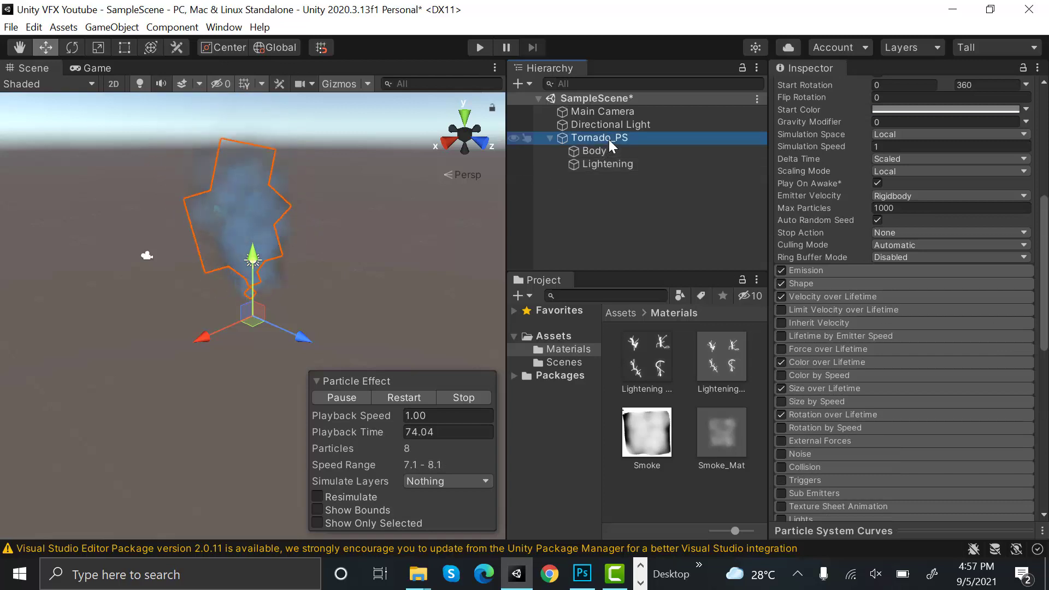
pyautogui.rightClick(609, 140)
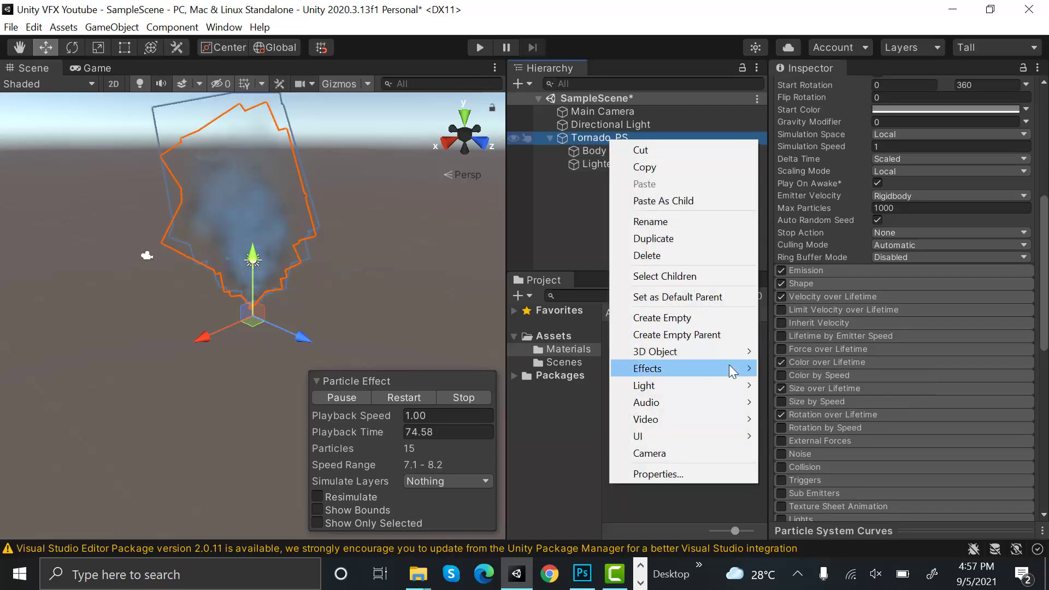
pyautogui.moveTo(759, 367)
pyautogui.click(920, 365)
pyautogui.click(945, 91)
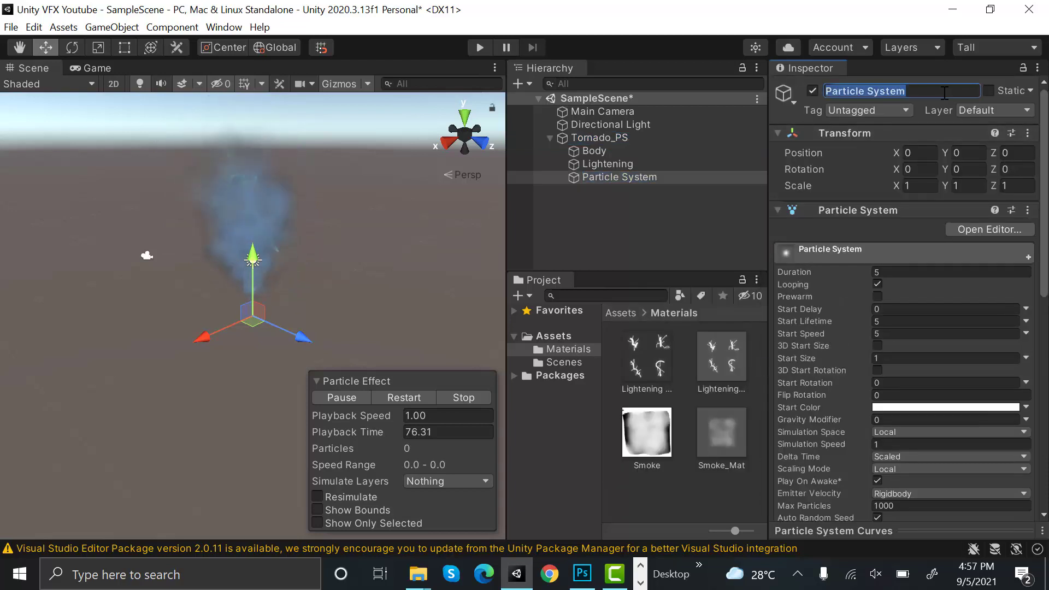
pyautogui.write('Swirl')
pyautogui.press('Return')
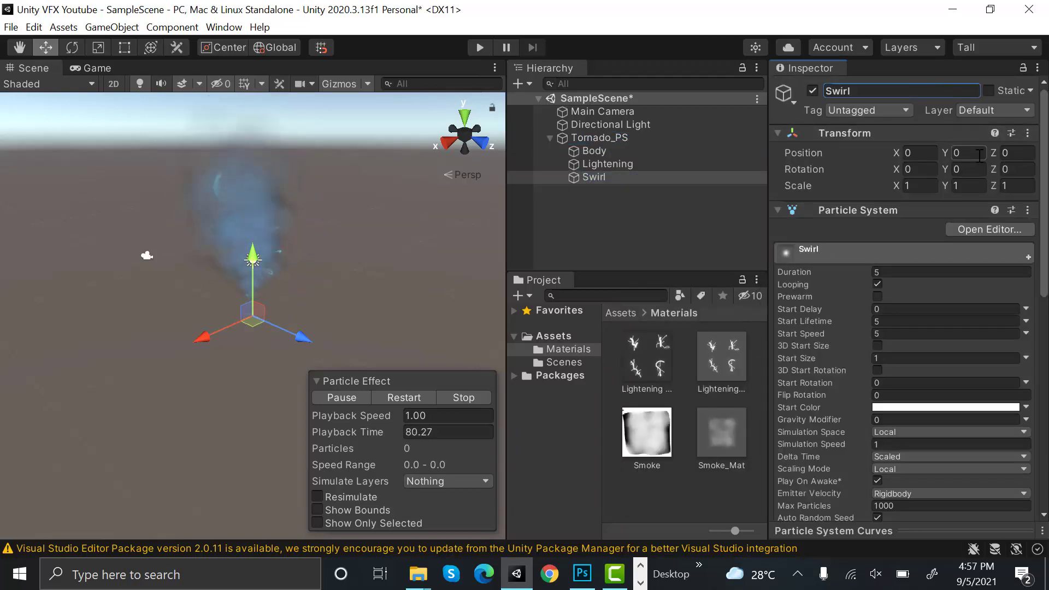
# Step: Set Swirl's Start Lifetime to 0.5, Start Speed to 0, and random Start Size 8–10
pyautogui.click(889, 321)
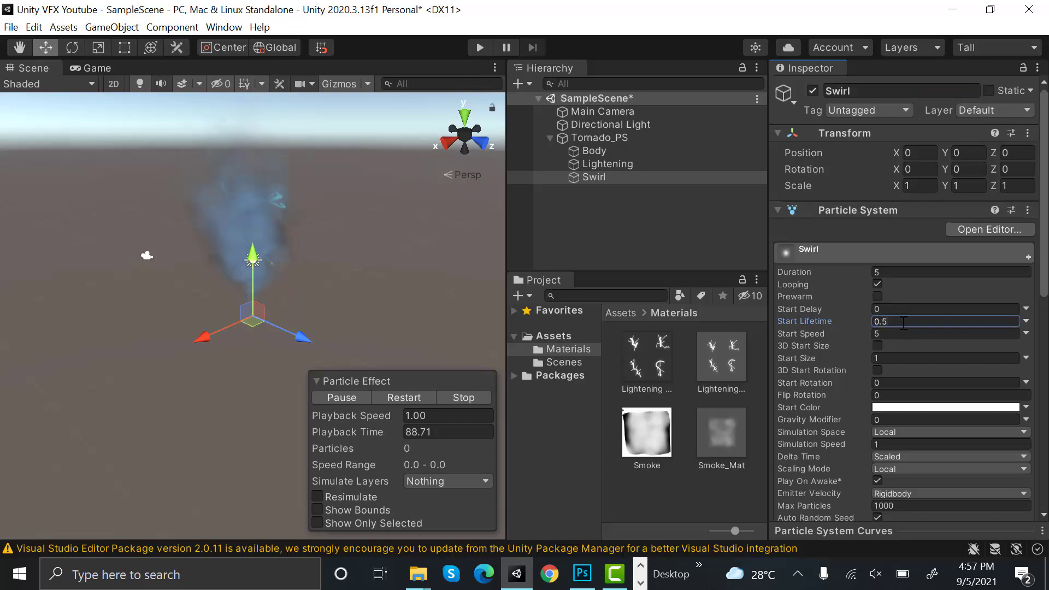
pyautogui.click(908, 334)
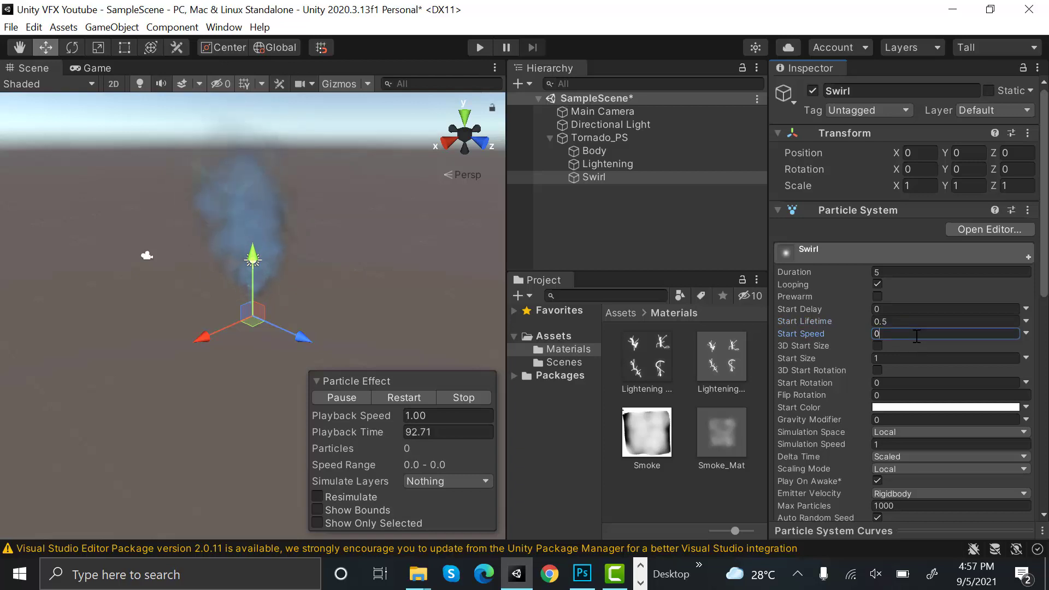
pyautogui.click(1025, 358)
pyautogui.click(1009, 405)
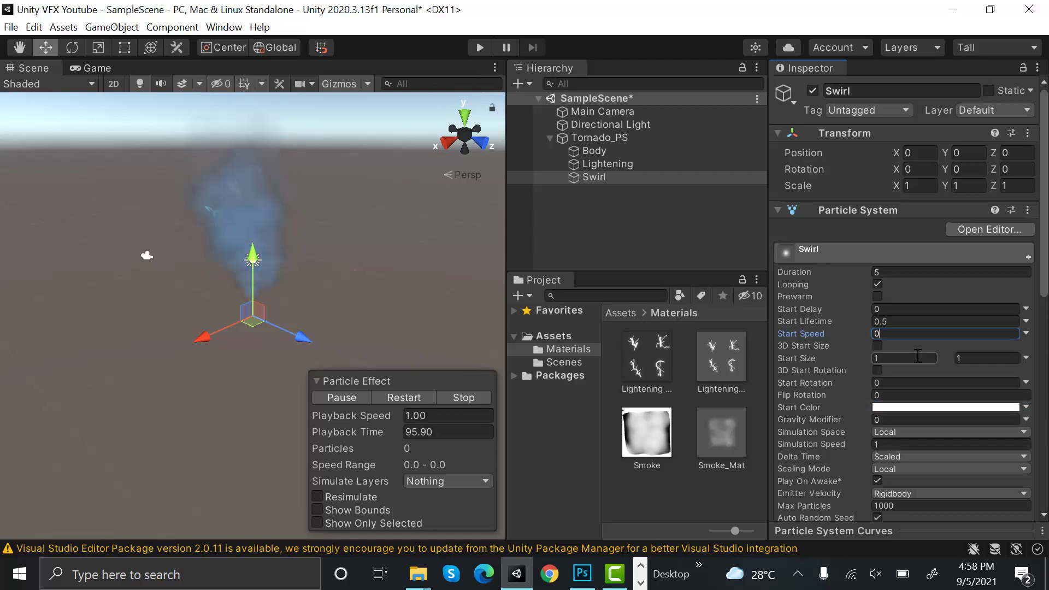
pyautogui.click(918, 356)
pyautogui.click(980, 356)
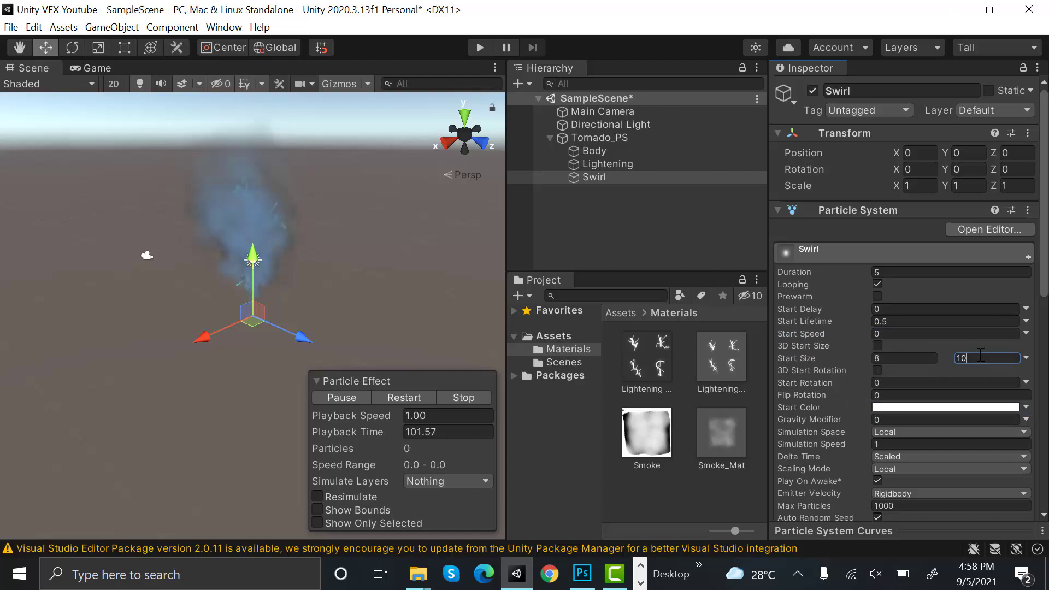
# Step: Make Swirl's Start Rotation random between 0 and 360
pyautogui.click(1026, 383)
pyautogui.click(992, 430)
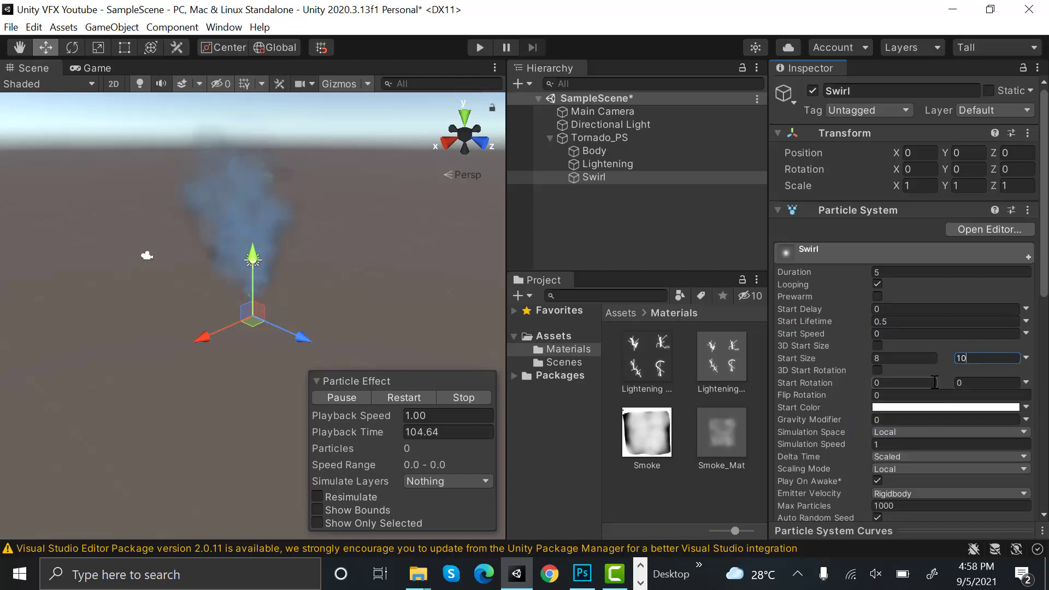
pyautogui.click(986, 386)
pyautogui.write('36')
pyautogui.scroll(-5, 909, 388)
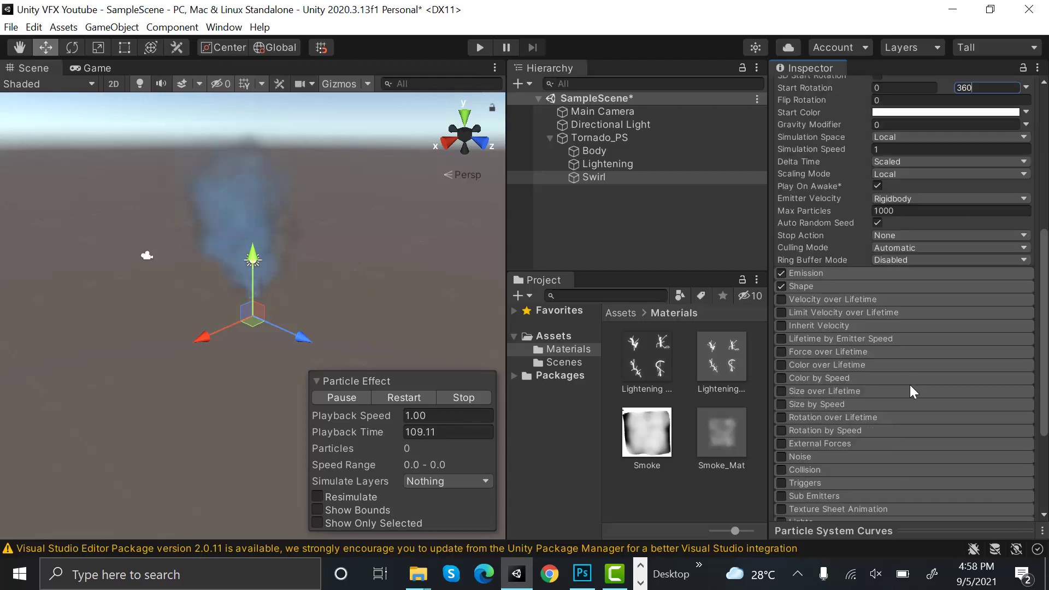
# Step: Set Swirl's Emission Rate over Time to 8 and disable the Shape module
pyautogui.click(864, 273)
pyautogui.click(910, 290)
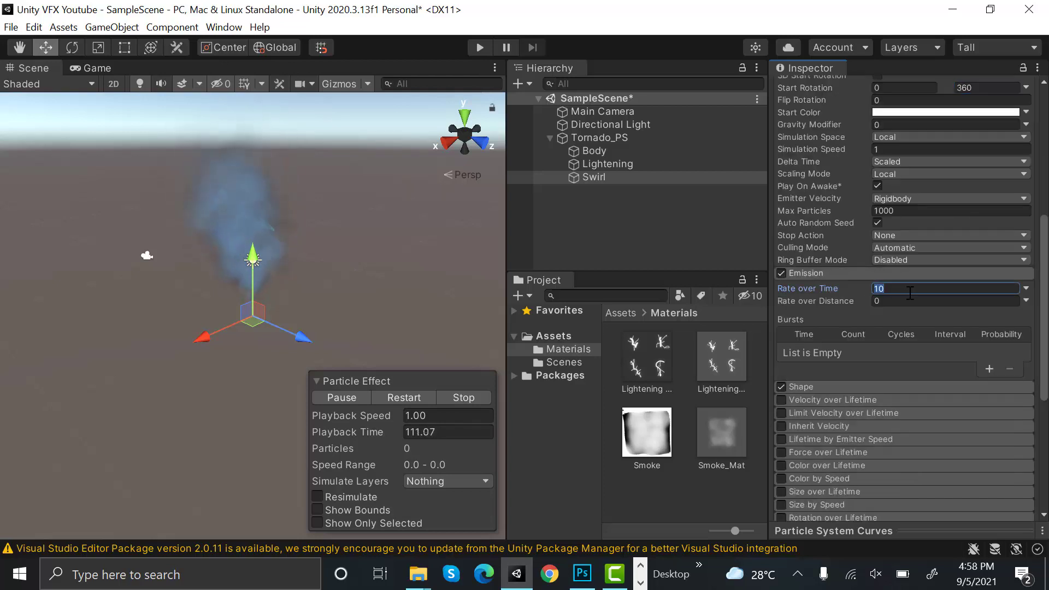
pyautogui.click(781, 387)
pyautogui.click(781, 269)
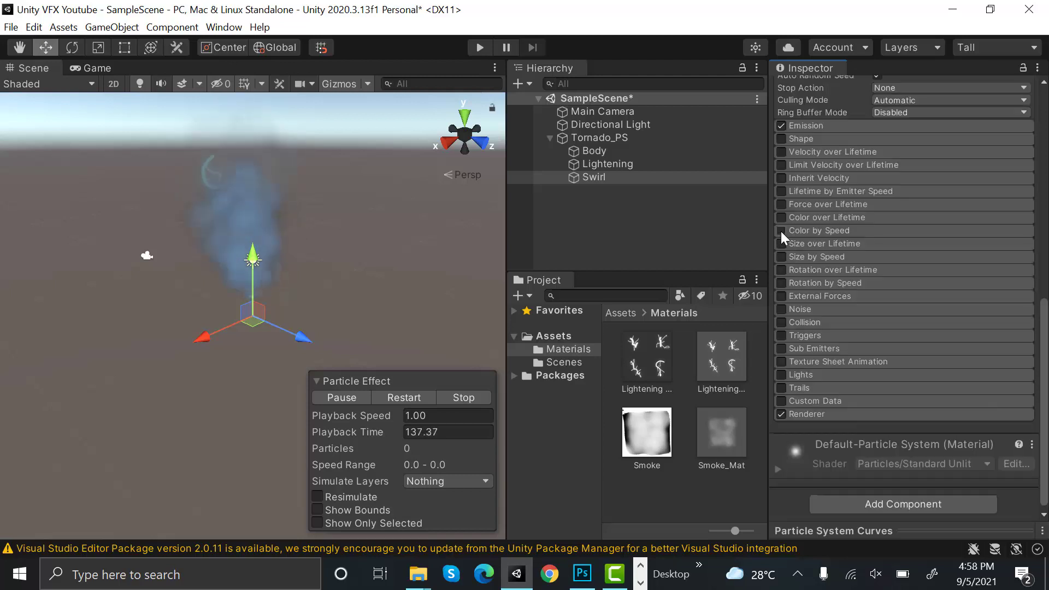
# Step: Enable Color over Lifetime with a gradient that fades in from fully transparent alpha
pyautogui.click(803, 218)
pyautogui.click(931, 233)
pyautogui.click(775, 134)
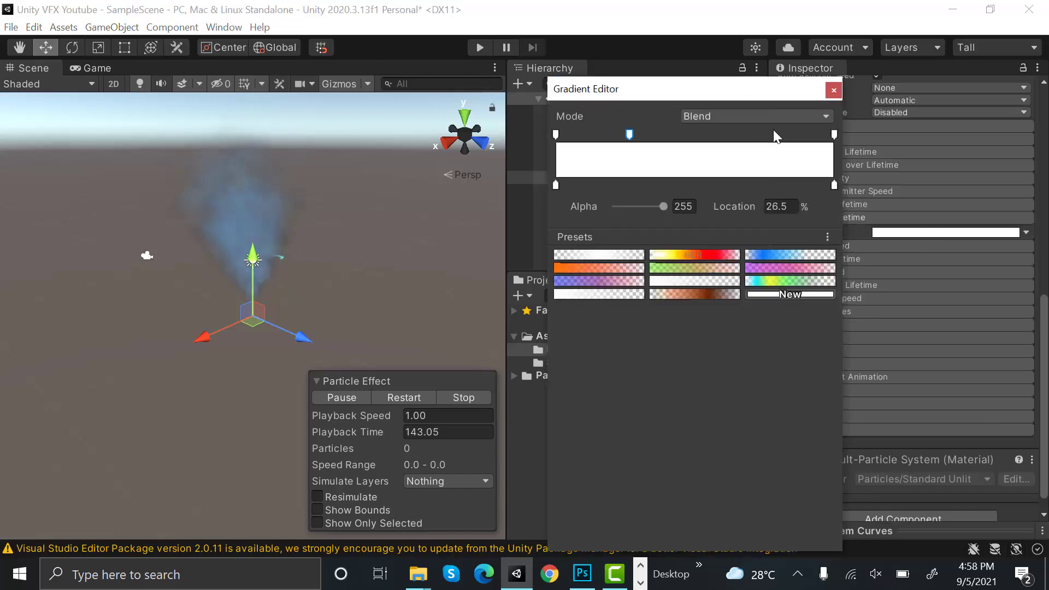
pyautogui.click(630, 134)
pyautogui.click(556, 134)
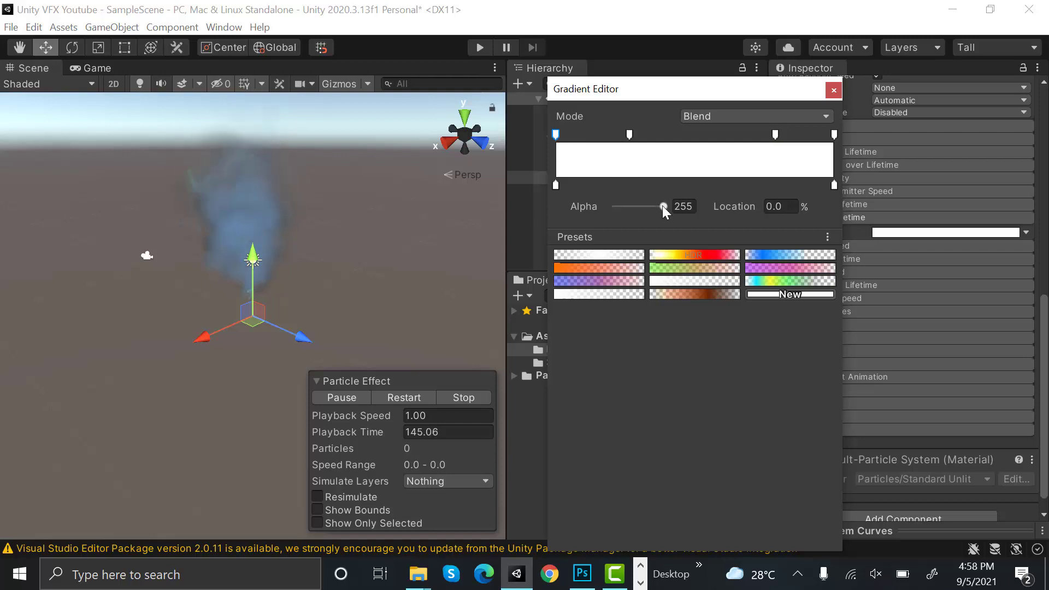
pyautogui.moveTo(664, 207); pyautogui.dragTo(616, 207)
pyautogui.click(834, 134)
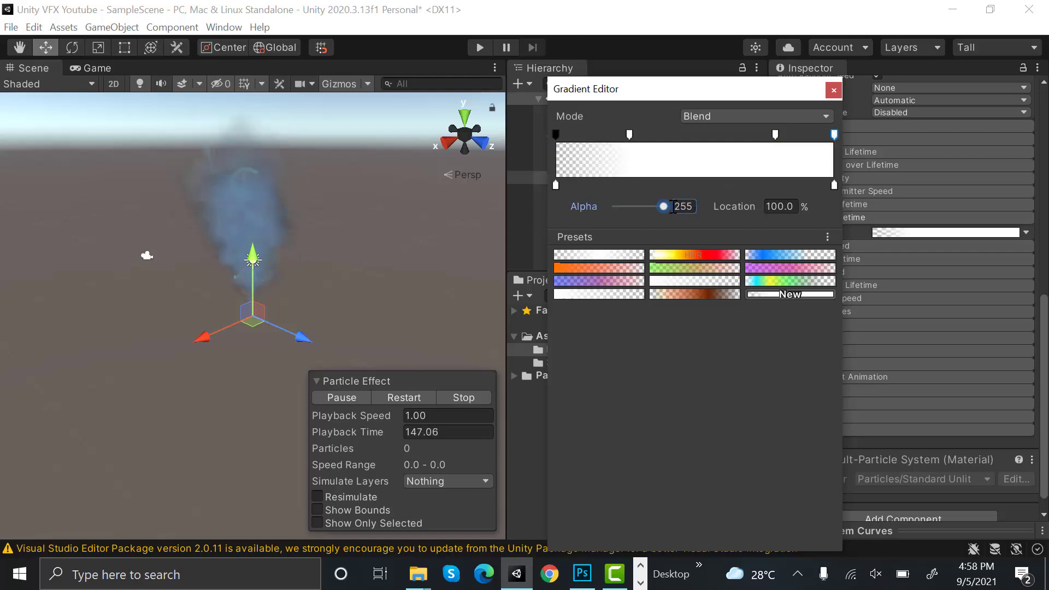
pyautogui.click(870, 217)
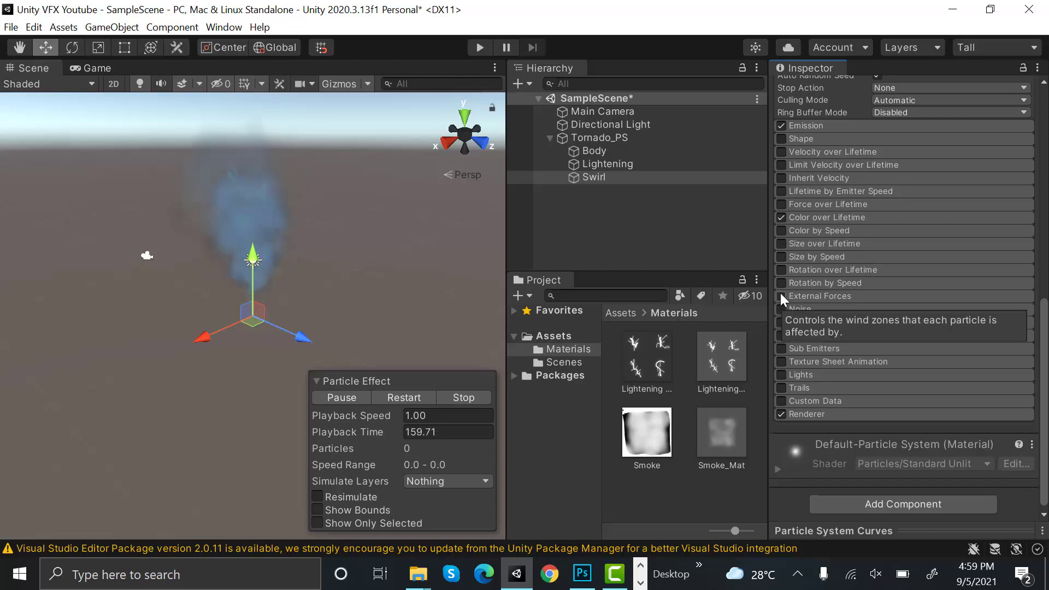
# Step: Enable Size over Lifetime with a descending curve shrinking particles from 1.0 to 0
pyautogui.click(782, 244)
pyautogui.click(811, 241)
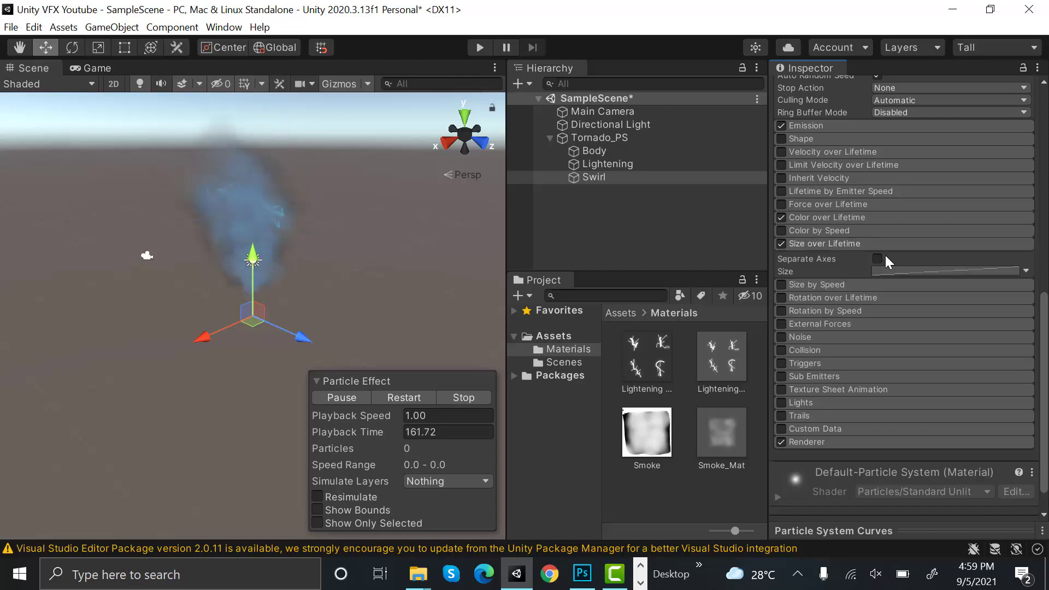
pyautogui.click(991, 271)
pyautogui.moveTo(991, 270); pyautogui.dragTo(991, 254)
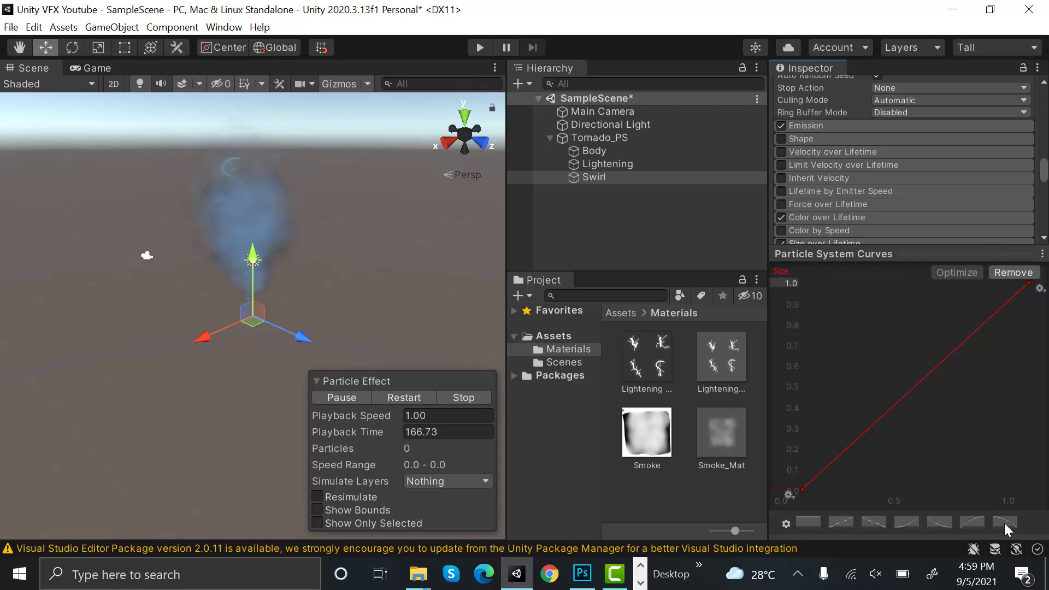
pyautogui.click(874, 523)
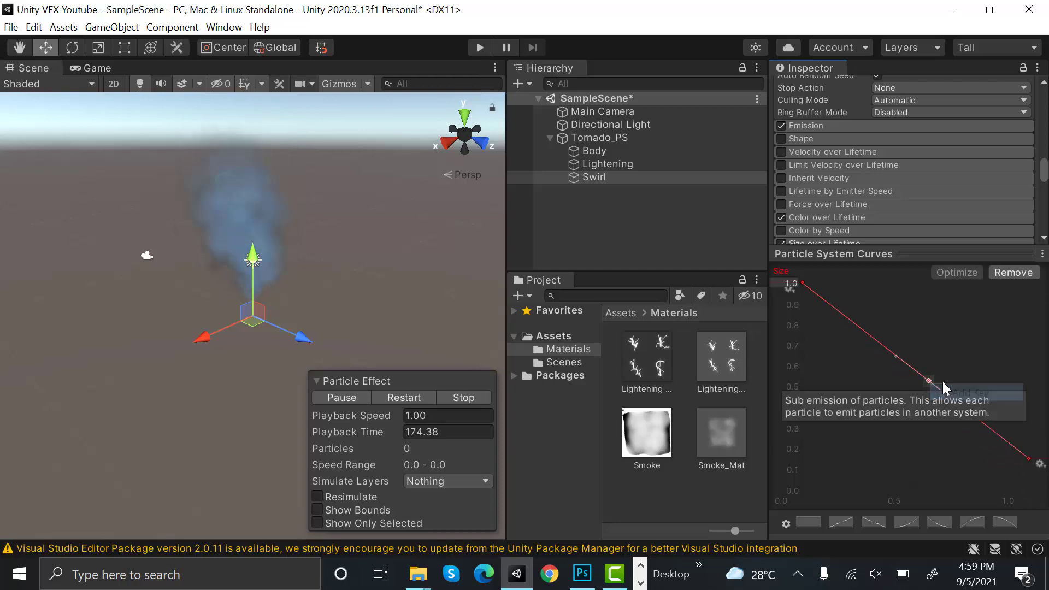
pyautogui.doubleClick(929, 381)
pyautogui.moveTo(894, 356); pyautogui.dragTo(882, 376)
pyautogui.click(886, 254)
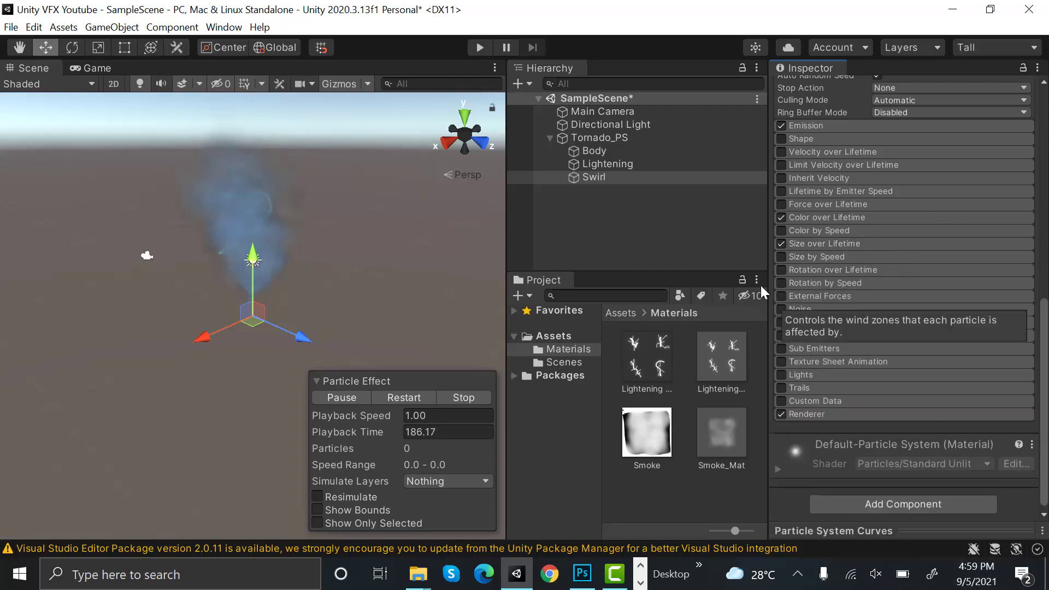
# Step: Enable Rotation over Lifetime with angular velocity random between -120 and 360
pyautogui.click(780, 270)
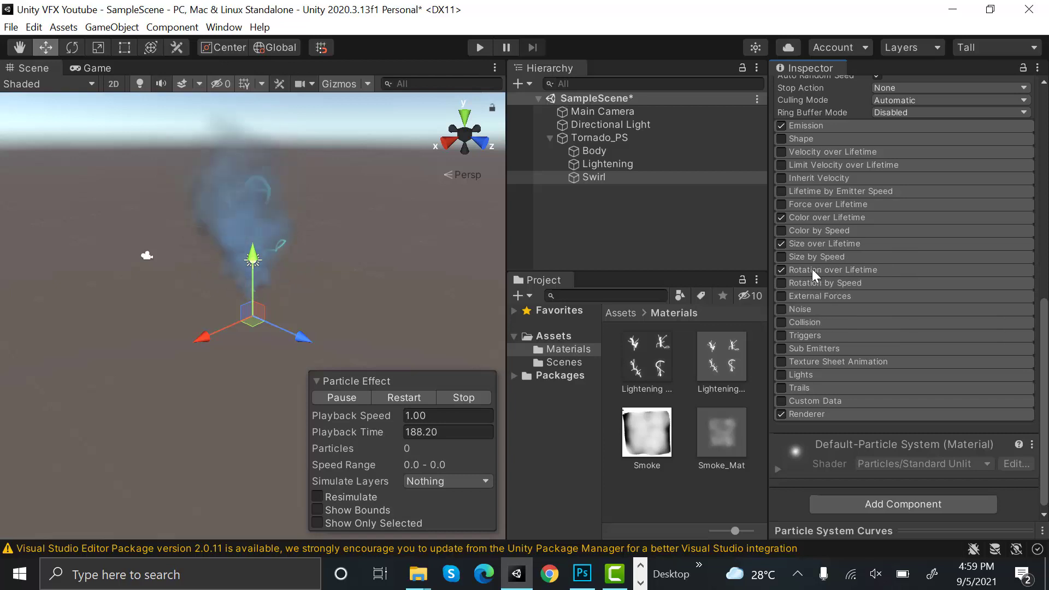
pyautogui.click(812, 269)
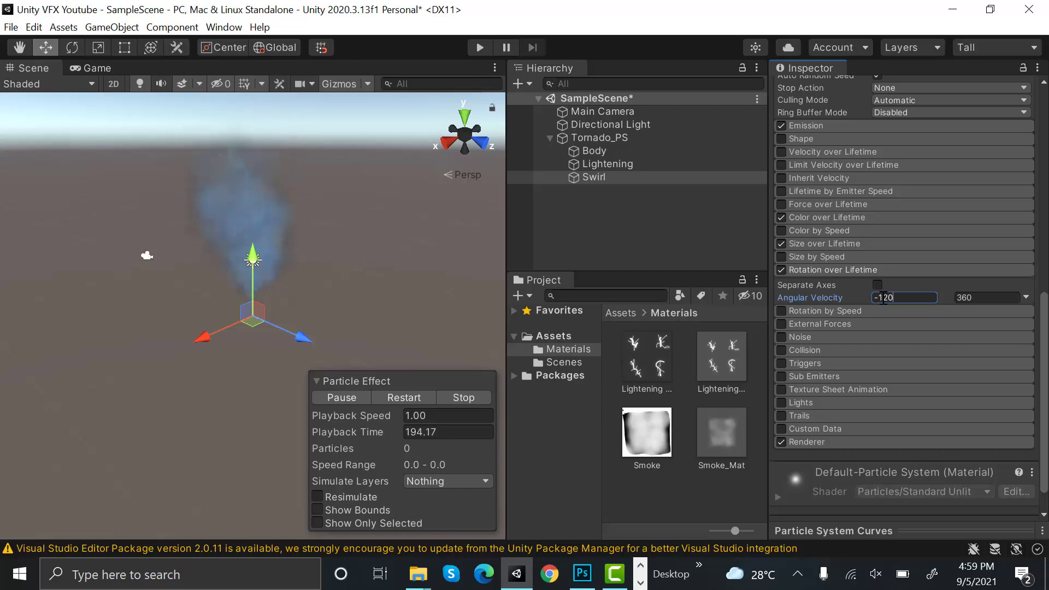
pyautogui.click(999, 300)
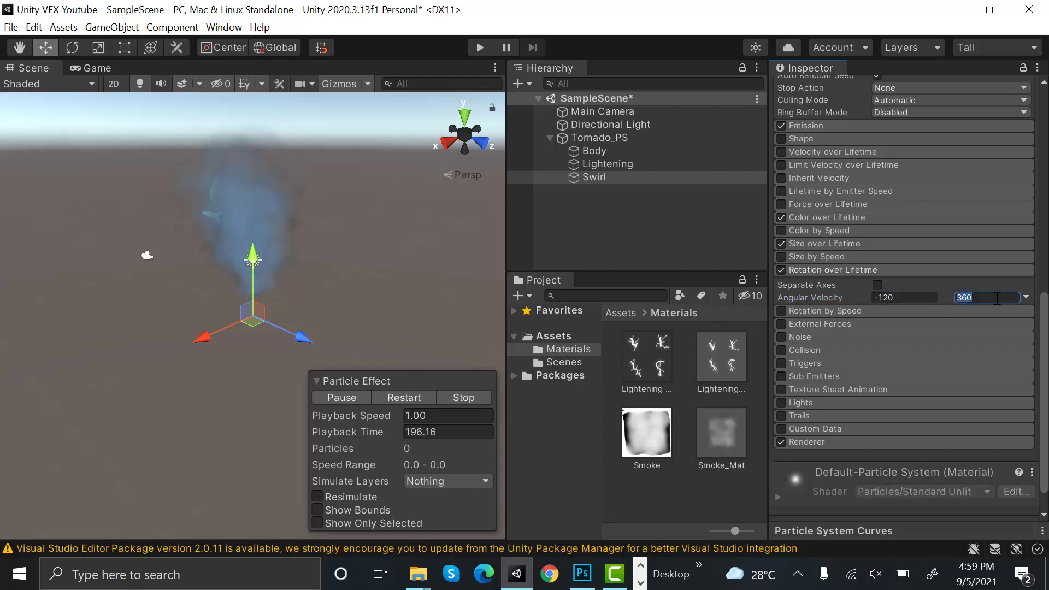
pyautogui.write('-15')
pyautogui.click(962, 270)
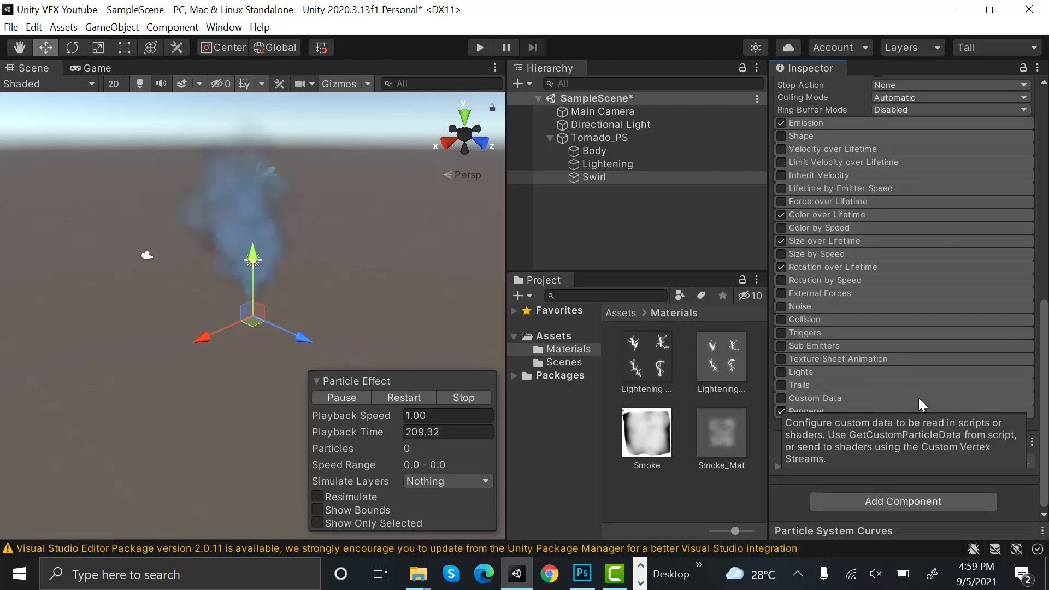
# Step: Add a new empty Layer 3 in the Smoke document and hide Layer 2
pyautogui.click(583, 574)
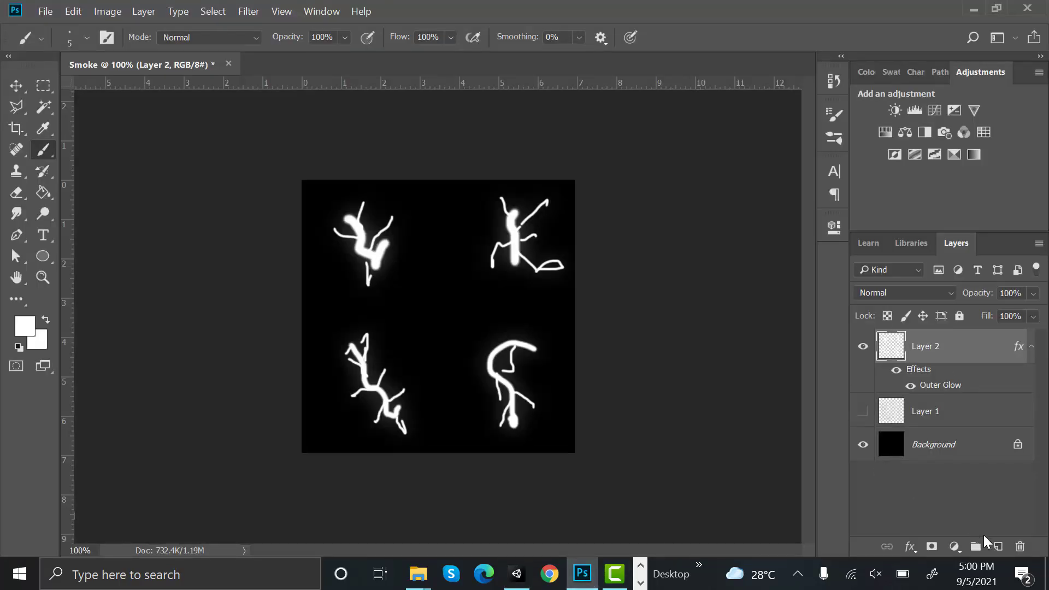
pyautogui.click(998, 547)
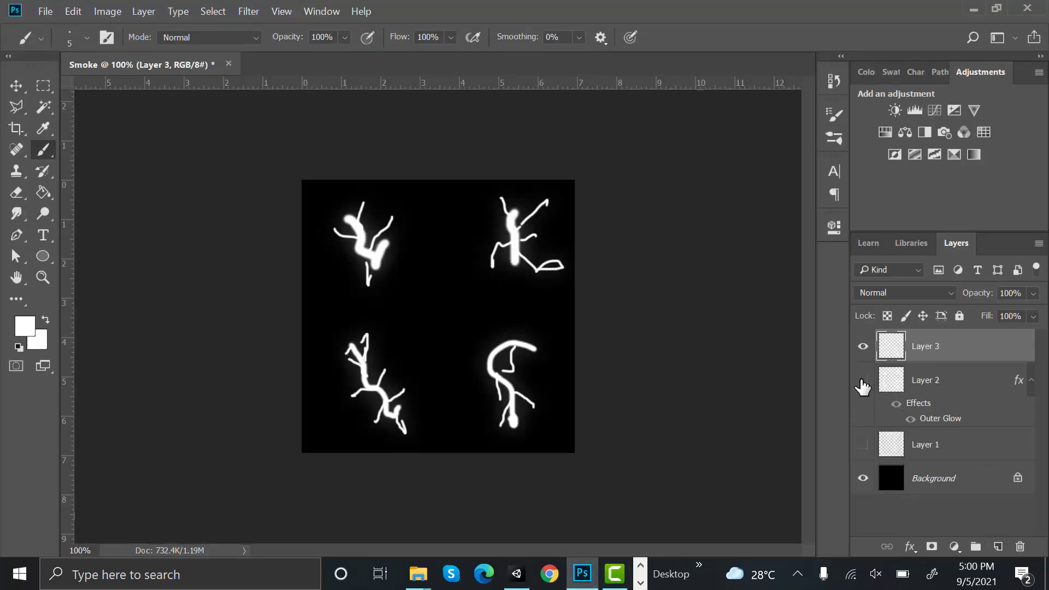
pyautogui.click(863, 380)
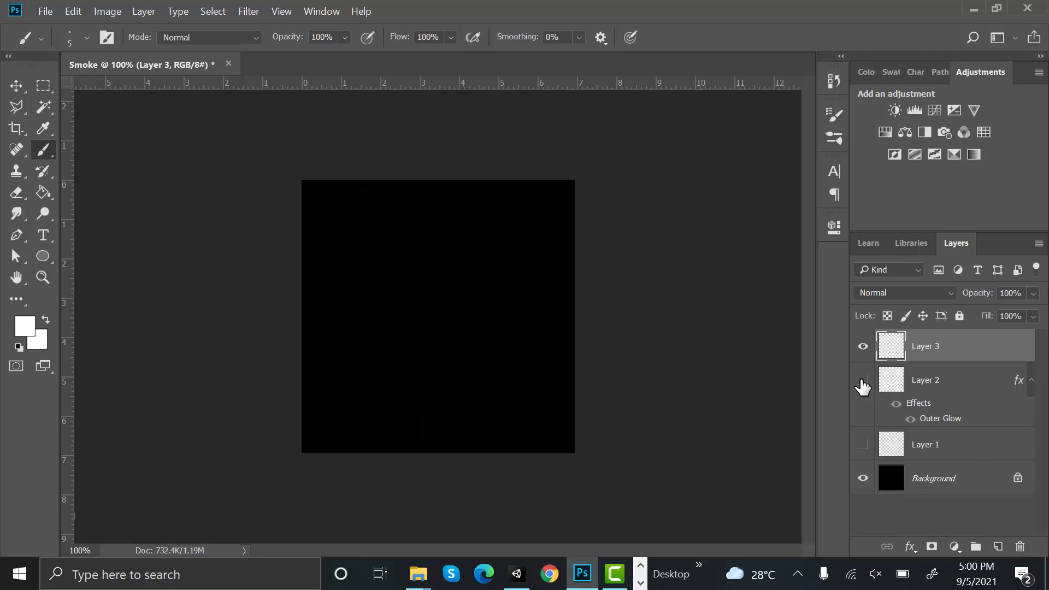
# Step: Set up the brush with 50% opacity and an 18 px size
pyautogui.rightClick(44, 150)
pyautogui.click(94, 41)
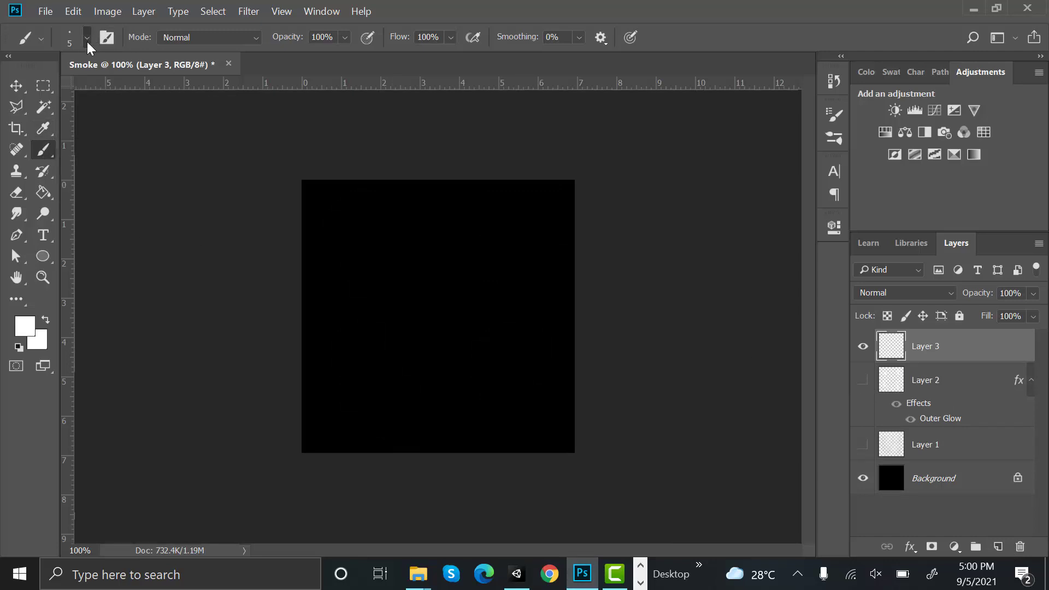
pyautogui.click(87, 40)
pyautogui.click(133, 86)
pyautogui.write('50')
pyautogui.press('Return')
pyautogui.doubleClick(327, 36)
pyautogui.write('50')
pyautogui.press('Return')
pyautogui.click(77, 39)
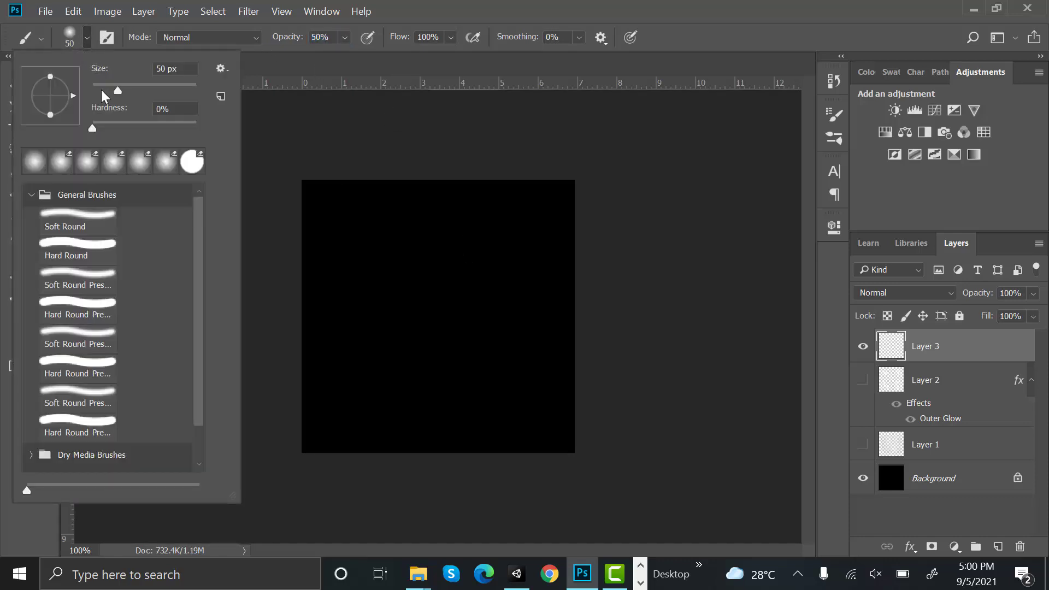
pyautogui.click(101, 90)
# Step: Paint a spiral swirl on Layer 3, undoing the extra centre loop
pyautogui.moveTo(377, 248)
pyautogui.mouseDown()
pyautogui.moveTo(515, 274)
pyautogui.moveTo(531, 340)
pyautogui.moveTo(514, 377)
pyautogui.mouseUp()
pyautogui.moveTo(371, 268)
pyautogui.mouseDown()
pyautogui.moveTo(374, 375)
pyautogui.moveTo(429, 397)
pyautogui.moveTo(485, 368)
pyautogui.moveTo(503, 324)
pyautogui.mouseUp()
pyautogui.moveTo(387, 289)
pyautogui.mouseDown()
pyautogui.moveTo(467, 267)
pyautogui.moveTo(485, 295)
pyautogui.moveTo(473, 334)
pyautogui.mouseUp()
pyautogui.moveTo(402, 297)
pyautogui.mouseDown()
pyautogui.moveTo(404, 371)
pyautogui.moveTo(459, 331)
pyautogui.mouseUp()
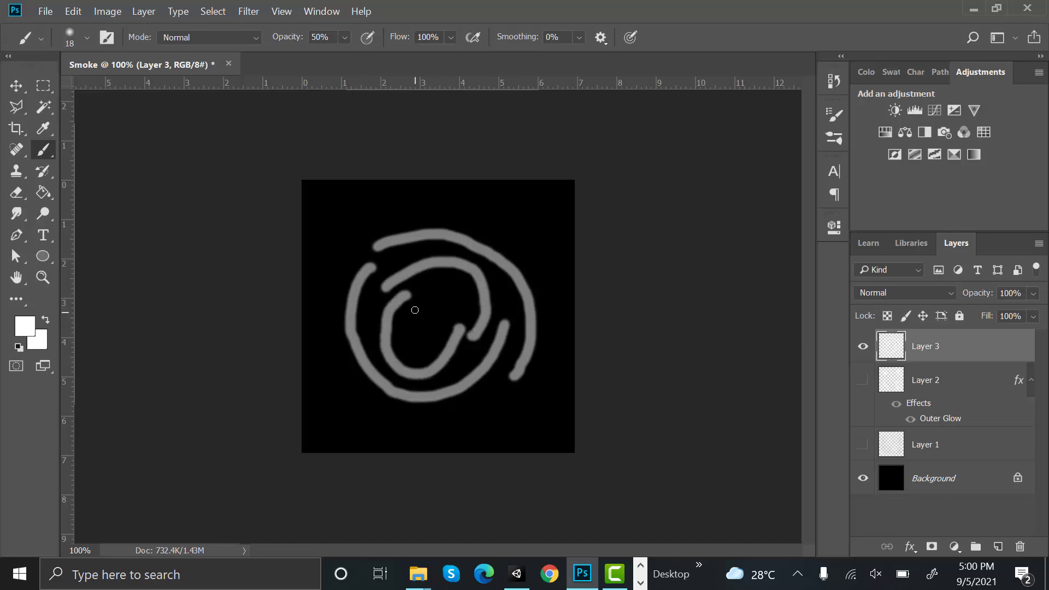
pyautogui.moveTo(424, 300)
pyautogui.mouseDown()
pyautogui.moveTo(464, 299)
pyautogui.moveTo(415, 339)
pyautogui.moveTo(427, 326)
pyautogui.moveTo(425, 358)
pyautogui.moveTo(442, 338)
pyautogui.moveTo(410, 348)
pyautogui.moveTo(446, 330)
pyautogui.mouseUp()
pyautogui.hotkey('ctrl', 'z')
# Step: Copy Layer 2's Outer Glow effect onto Layer 3
pyautogui.rightClick(1023, 351)
pyautogui.click(1041, 338)
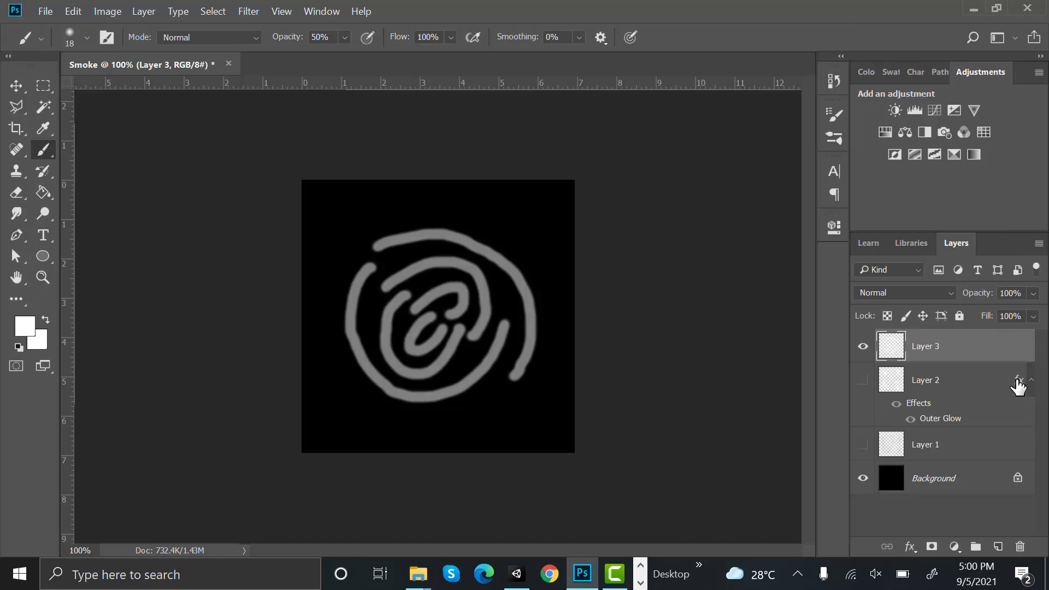
pyautogui.press('alt')
pyautogui.keyDown('alt'); pyautogui.moveTo(1018, 388); pyautogui.dragTo(1028, 355); pyautogui.keyUp('alt')
# Step: Hide the Background layer and save the image as Swirl.png
pyautogui.click(863, 510)
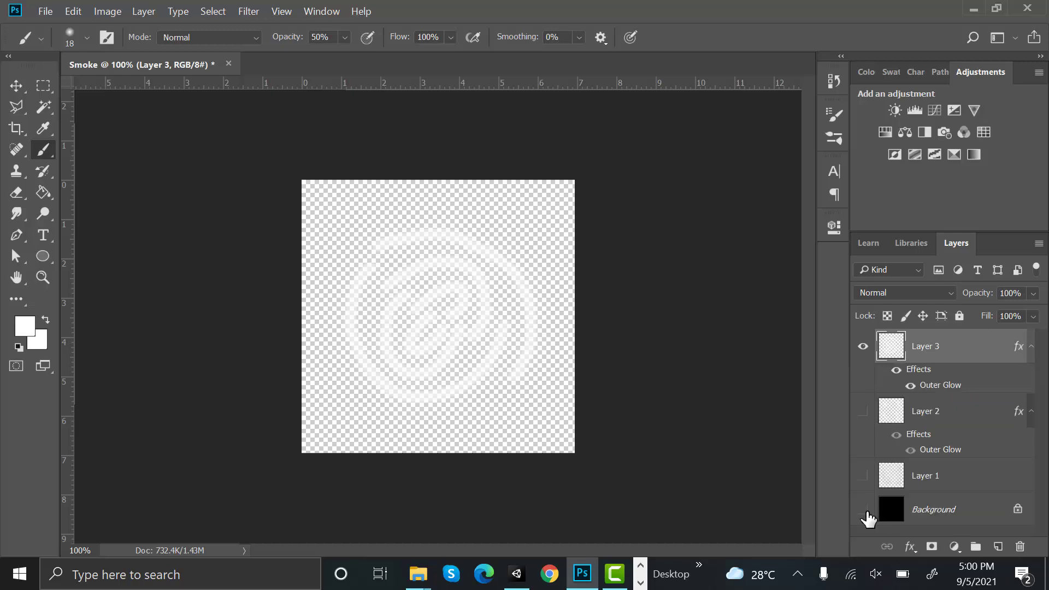
pyautogui.hotkey('ctrl', 'shift', 's')
pyautogui.click(276, 374)
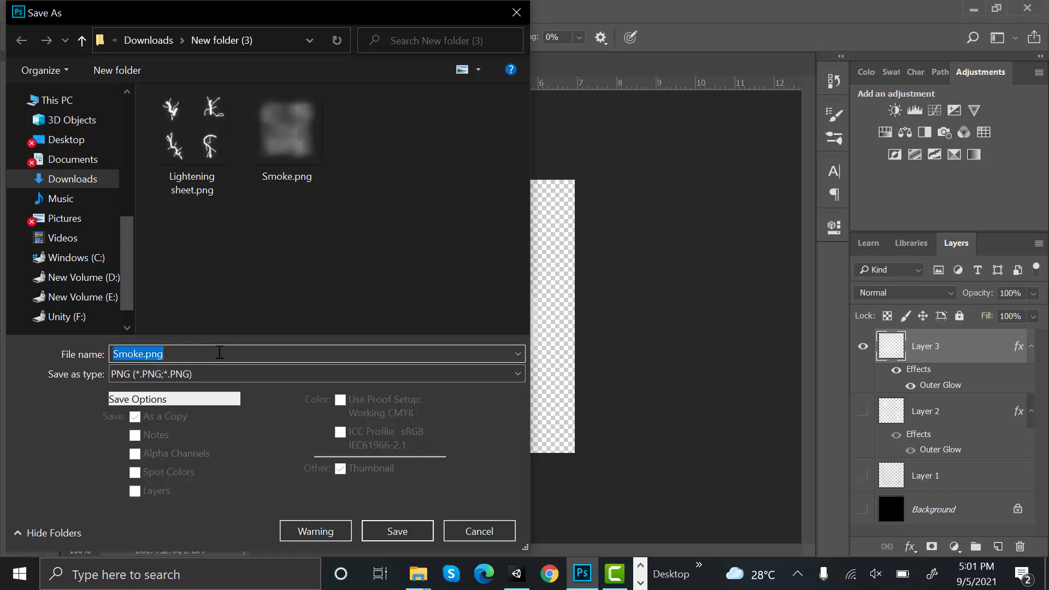
pyautogui.press('Return')
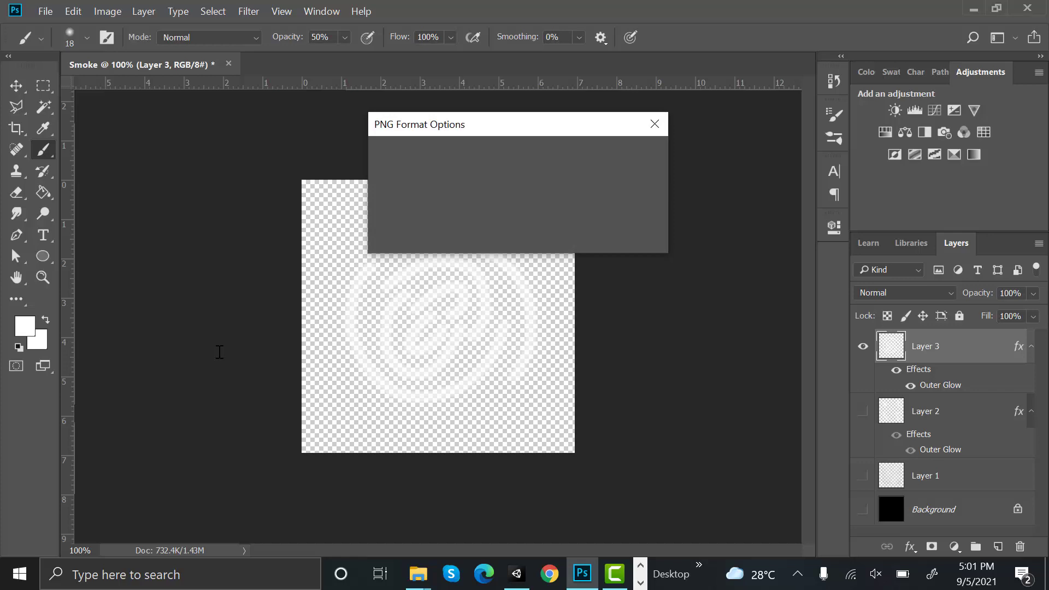
pyautogui.press('Return')
pyautogui.click(518, 573)
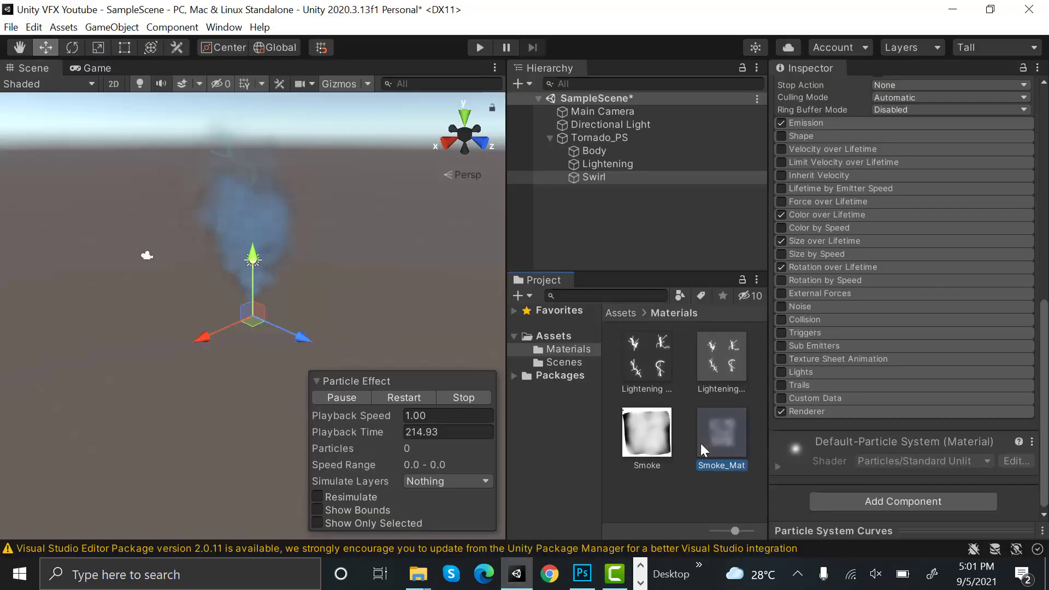
# Step: Duplicate Smoke_Mat and rename the copy Swirl_Mat
pyautogui.click(716, 446)
pyautogui.hotkey('ctrl', 'd')
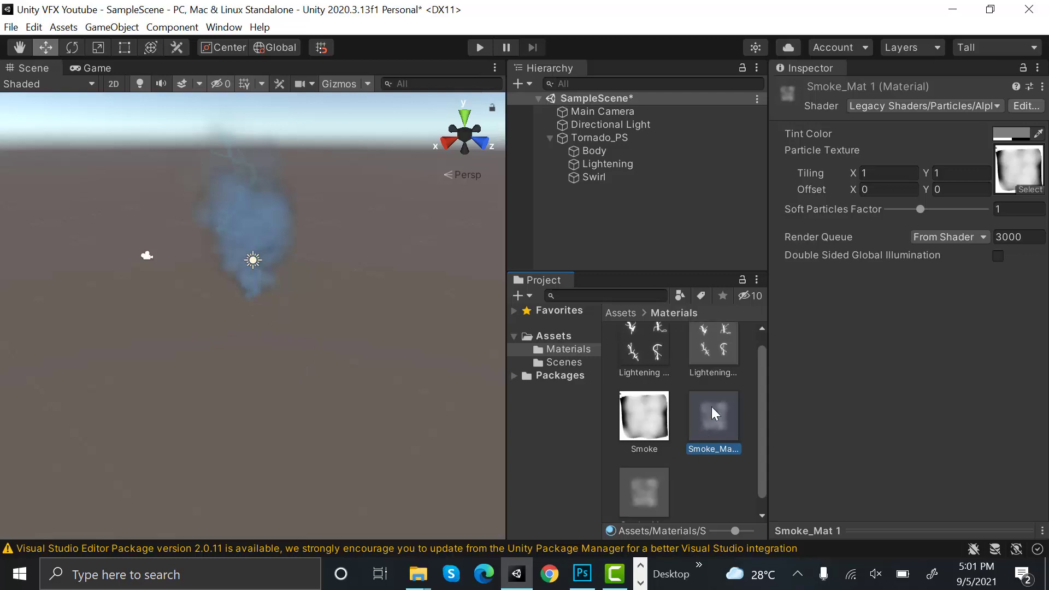
pyautogui.press('F2')
pyautogui.write('Swirl_')
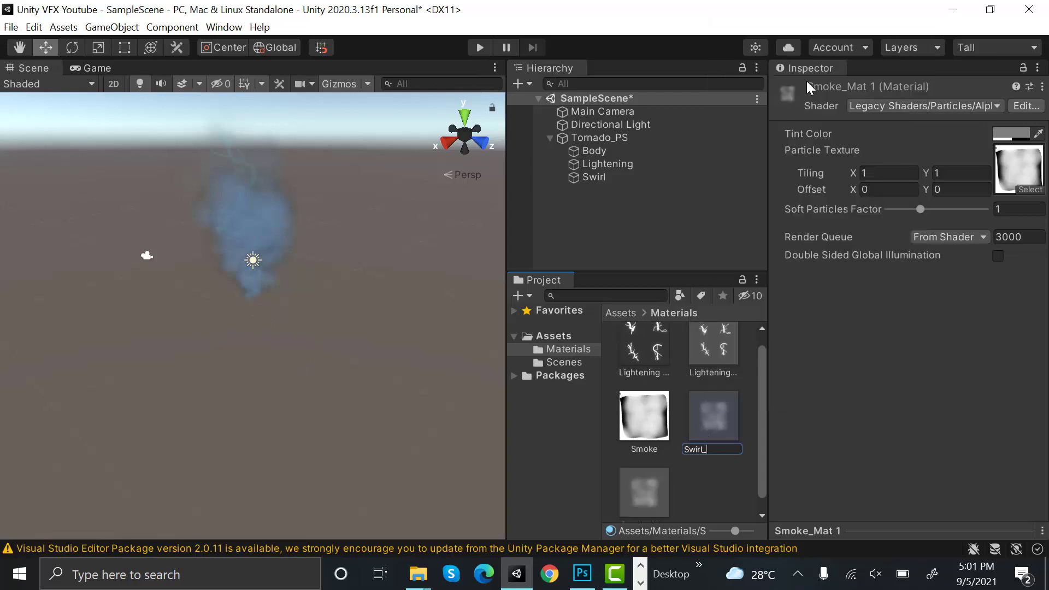
pyautogui.write('Mat')
pyautogui.press('Return')
# Step: Import Swirl.png into the Materials folder with Alpha Is Transparency enabled
pyautogui.moveTo(418, 574)
pyautogui.click(563, 503)
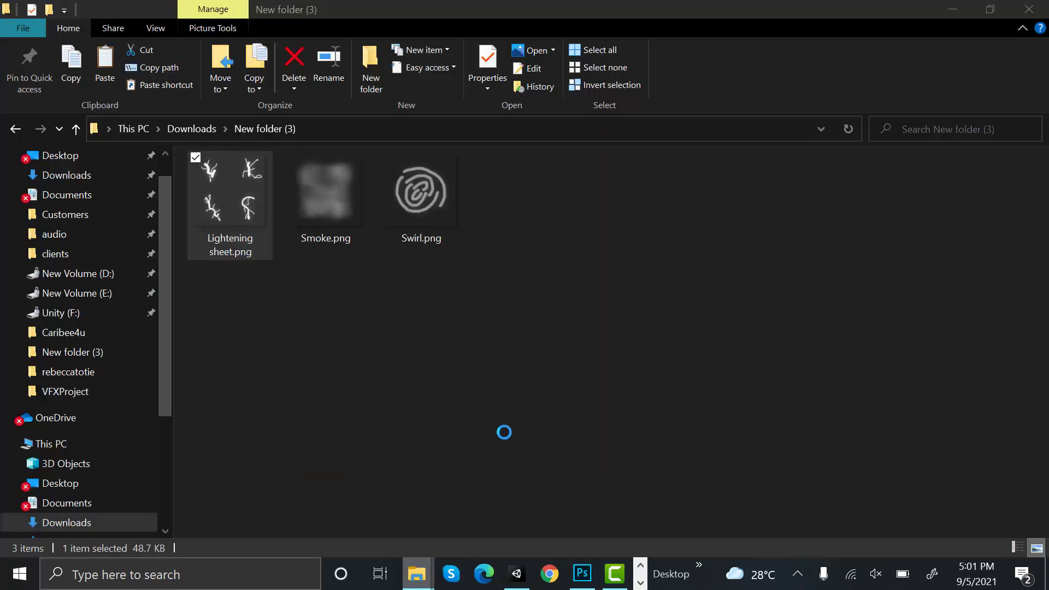
pyautogui.click(434, 192)
pyautogui.moveTo(613, 523); pyautogui.dragTo(527, 571)
pyautogui.moveTo(705, 477); pyautogui.dragTo(712, 473)
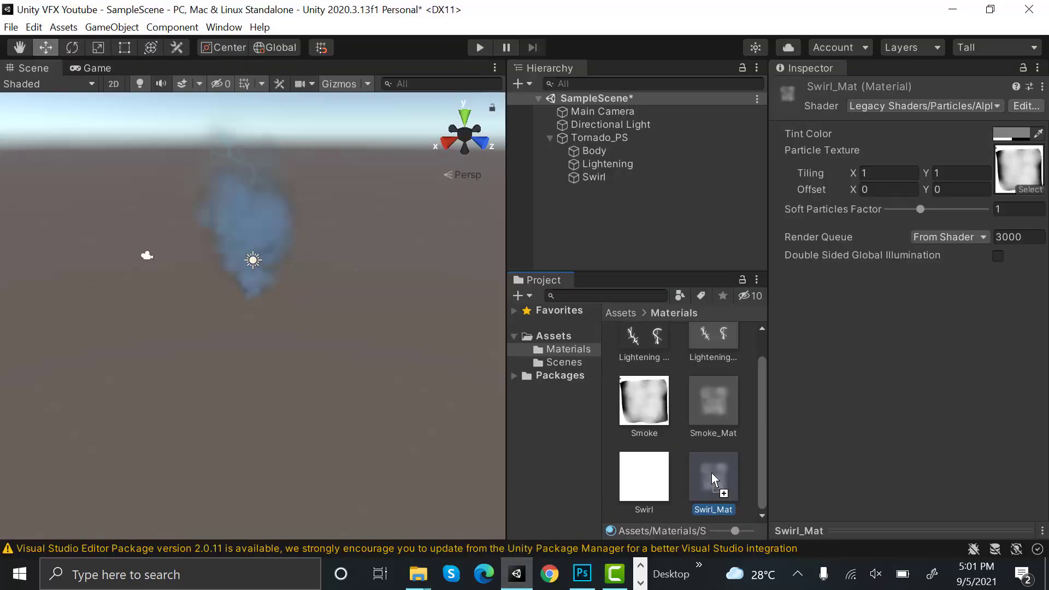
pyautogui.click(660, 484)
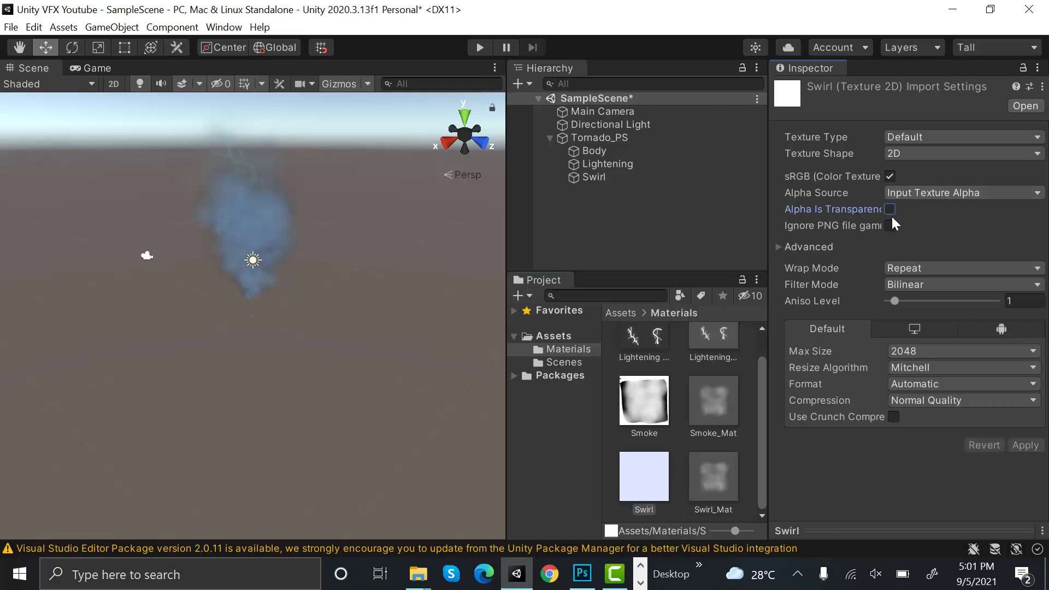
pyautogui.click(1042, 447)
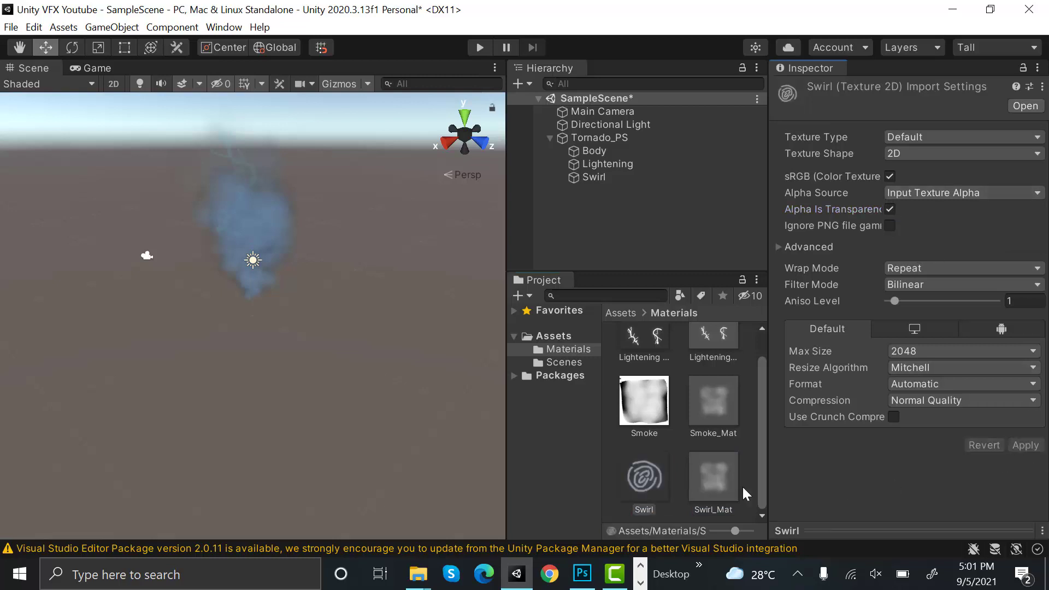
# Step: Set Swirl as Swirl_Mat's particle texture and assign Swirl_Mat to the Swirl system
pyautogui.click(713, 475)
pyautogui.moveTo(641, 484); pyautogui.dragTo(951, 148)
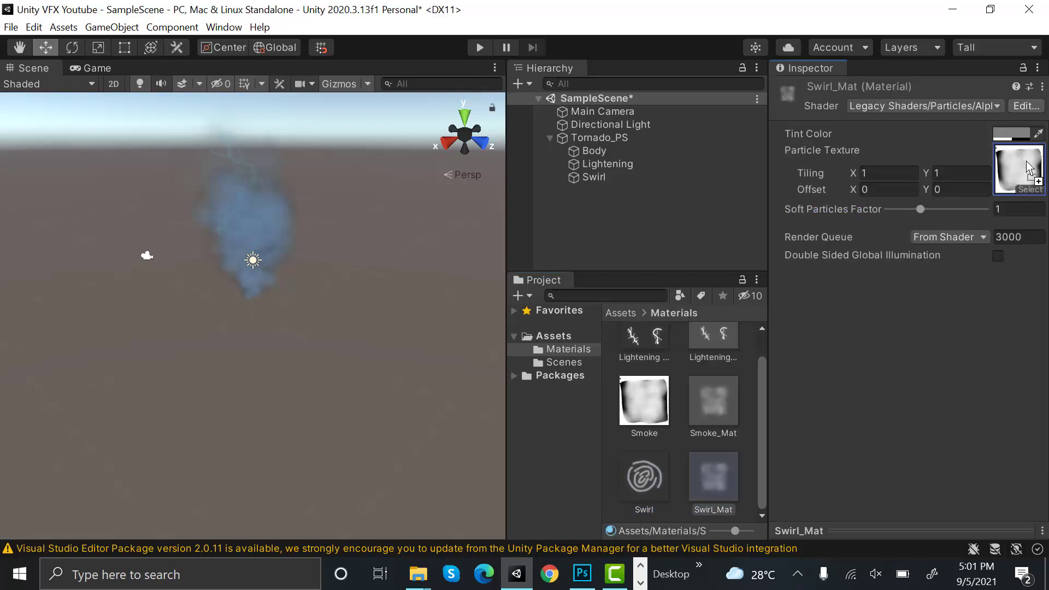
pyautogui.moveTo(1030, 167); pyautogui.dragTo(1030, 168)
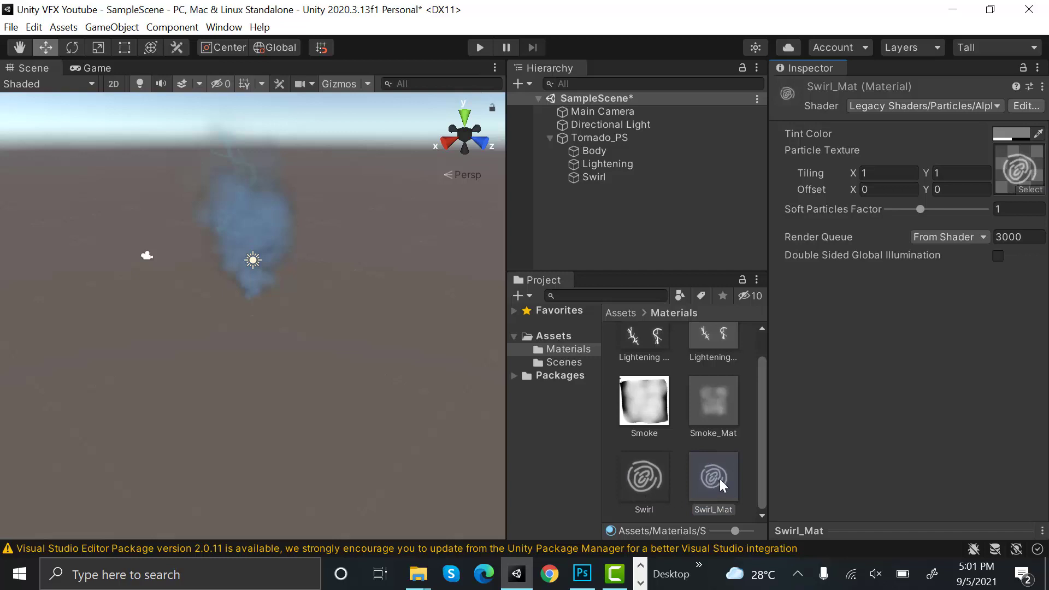
pyautogui.moveTo(720, 478); pyautogui.dragTo(596, 177)
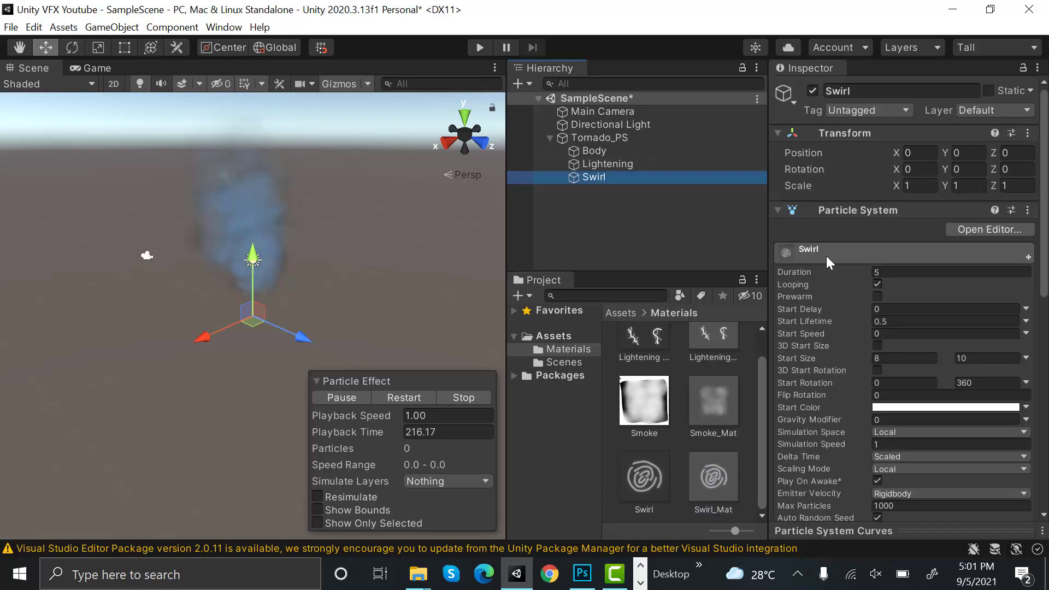
# Step: Set Swirl's Renderer Render Mode to Horizontal Billboard and restart the preview
pyautogui.scroll(-10, 889, 265)
pyautogui.click(880, 412)
pyautogui.scroll(-3, 999, 330)
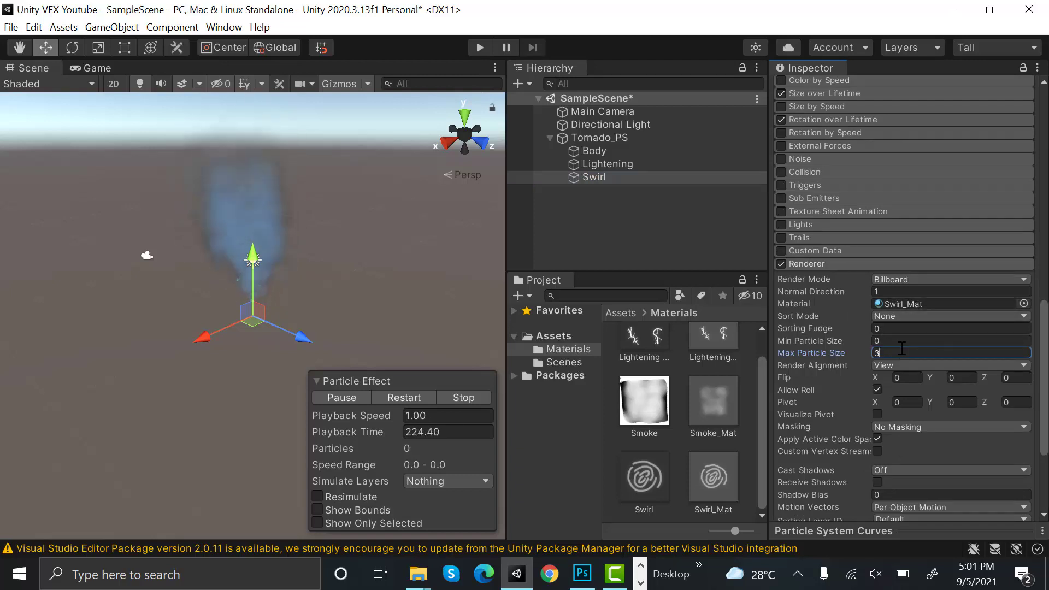
pyautogui.click(969, 280)
pyautogui.click(956, 324)
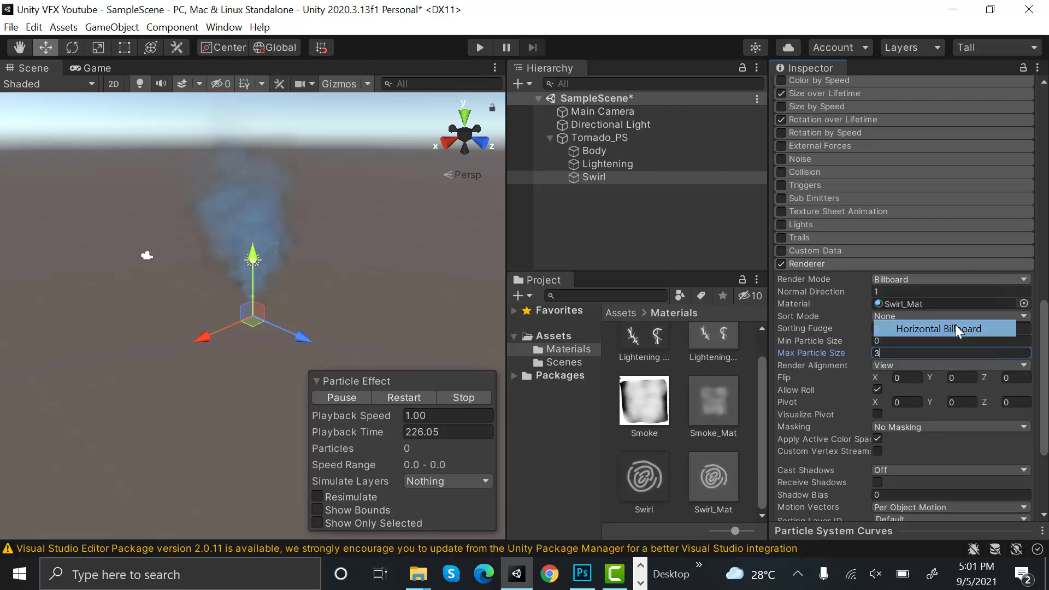
pyautogui.click(408, 401)
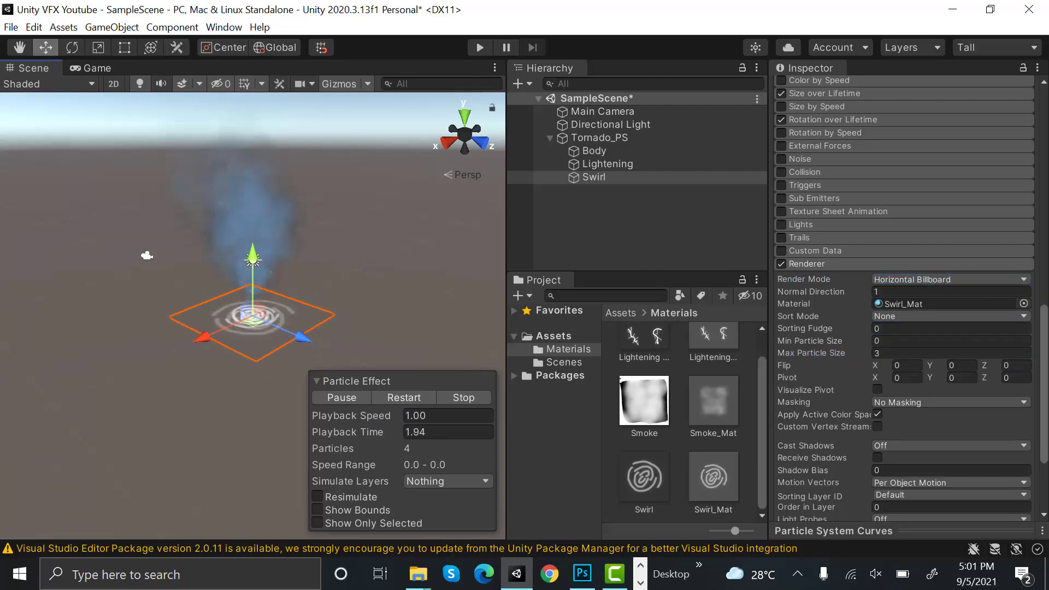
# Step: Change Swirl's Start Color to grey 8A8A8A
pyautogui.scroll(10, 1043, 403)
pyautogui.click(962, 409)
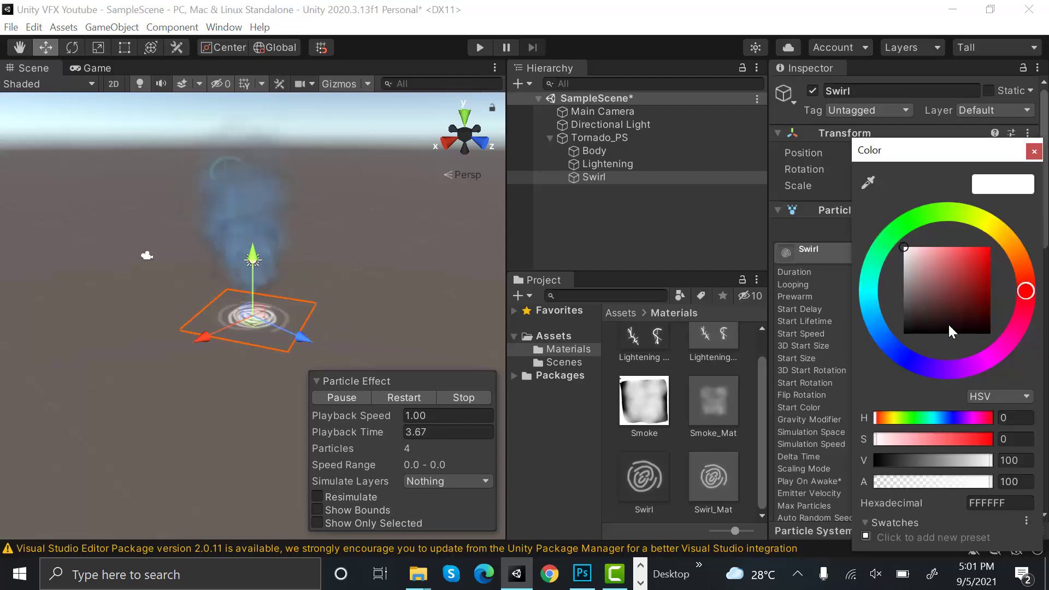
pyautogui.moveTo(910, 273)
pyautogui.mouseDown()
pyautogui.moveTo(877, 301)
pyautogui.moveTo(890, 287)
pyautogui.moveTo(879, 287)
pyautogui.mouseUp()
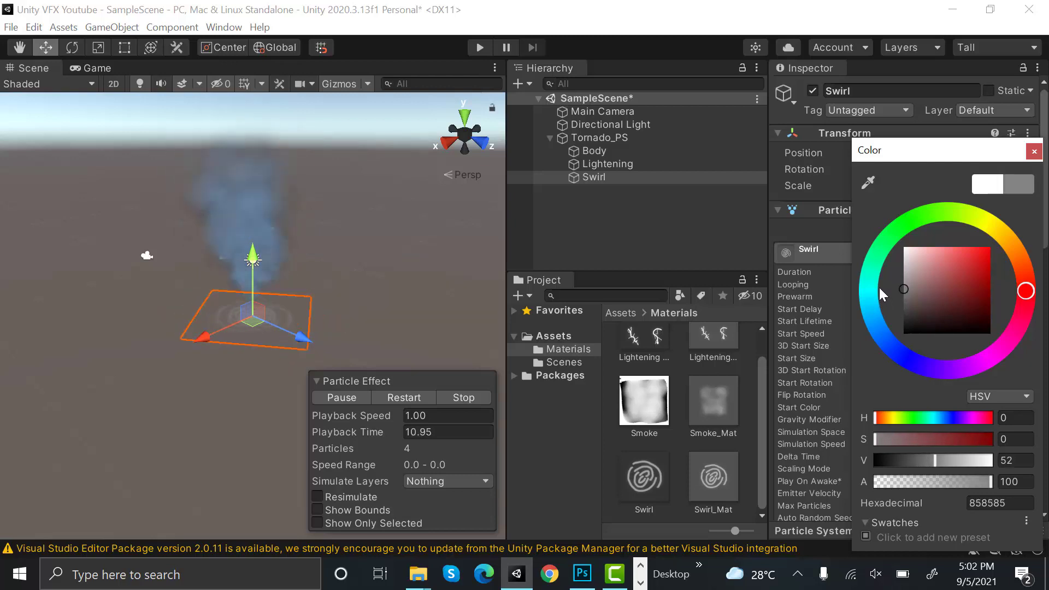
pyautogui.click(1034, 152)
# Step: Restart the tornado preview and lower Lightening's maximum Start Size from 5 to 4
pyautogui.click(422, 399)
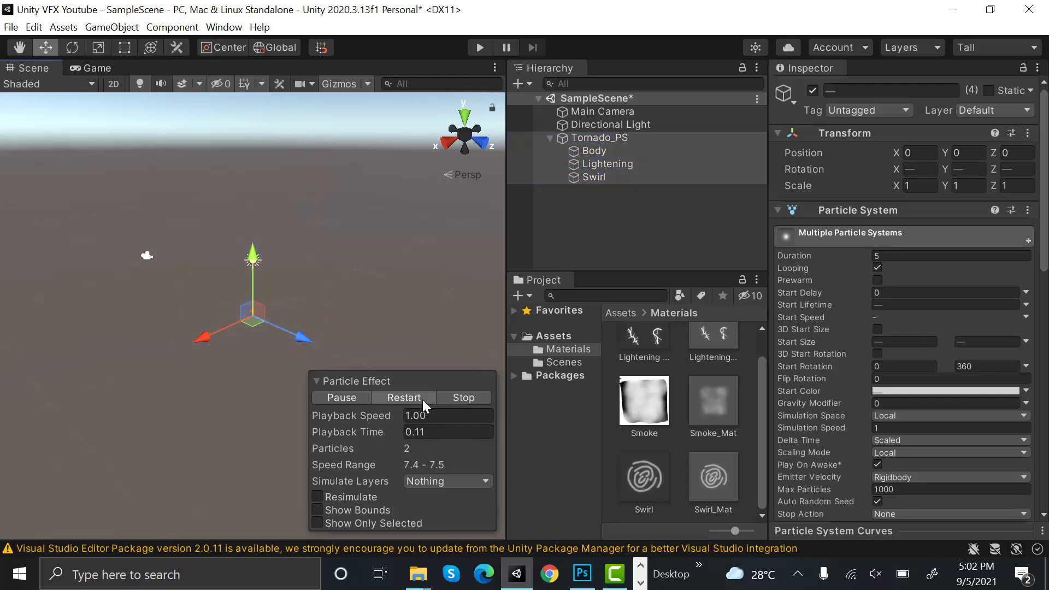
pyautogui.click(647, 243)
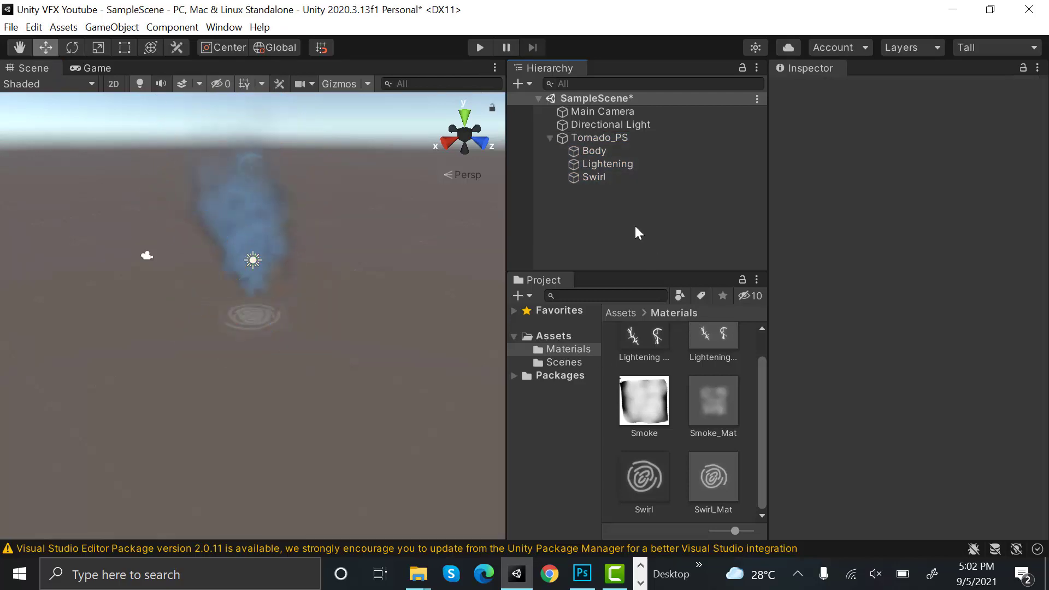
pyautogui.click(626, 139)
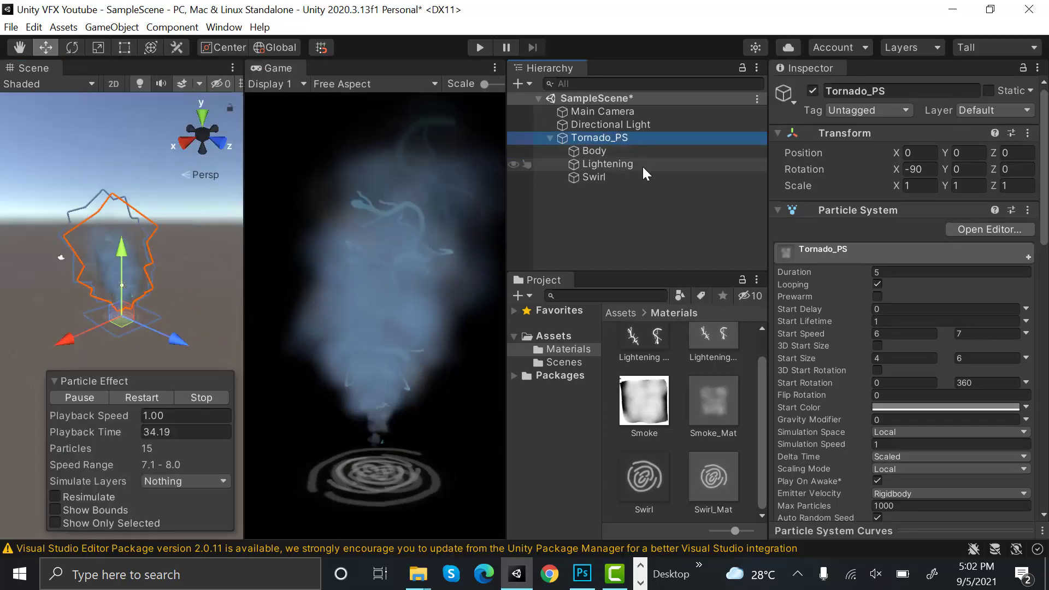
pyautogui.click(643, 166)
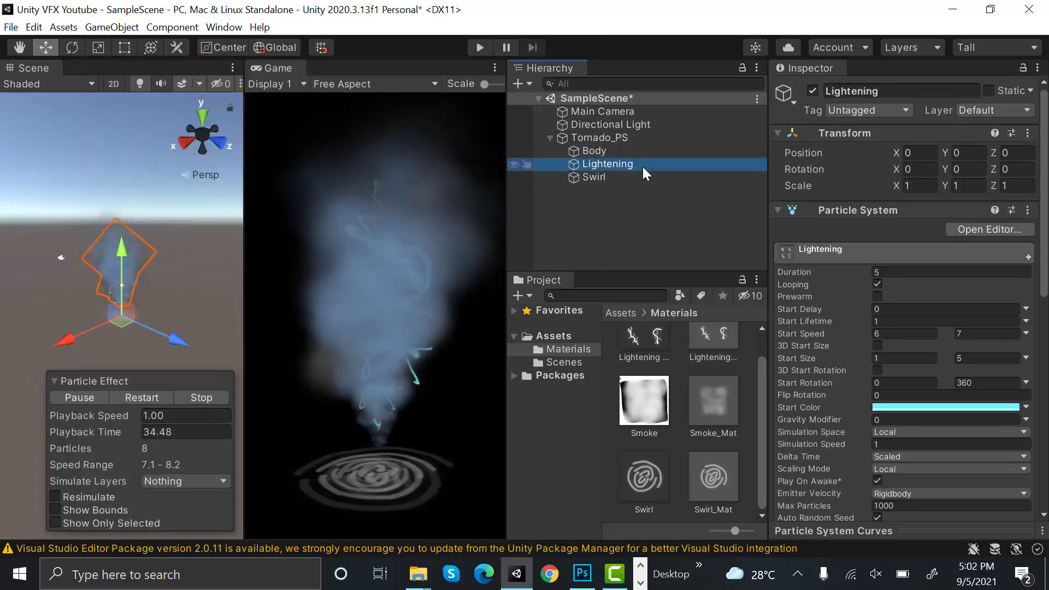
pyautogui.click(999, 357)
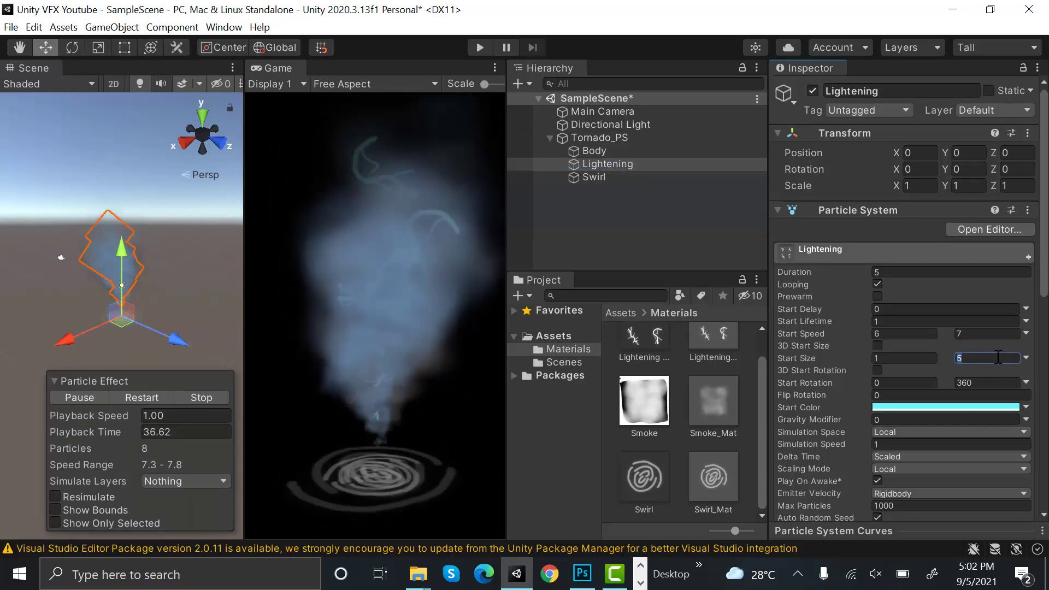
pyautogui.write('4')
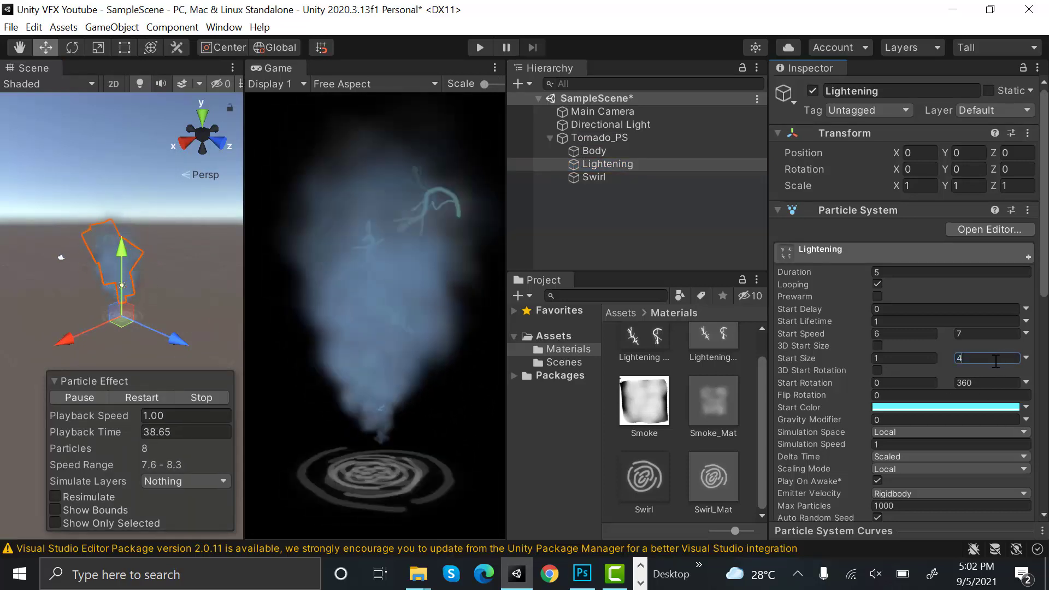